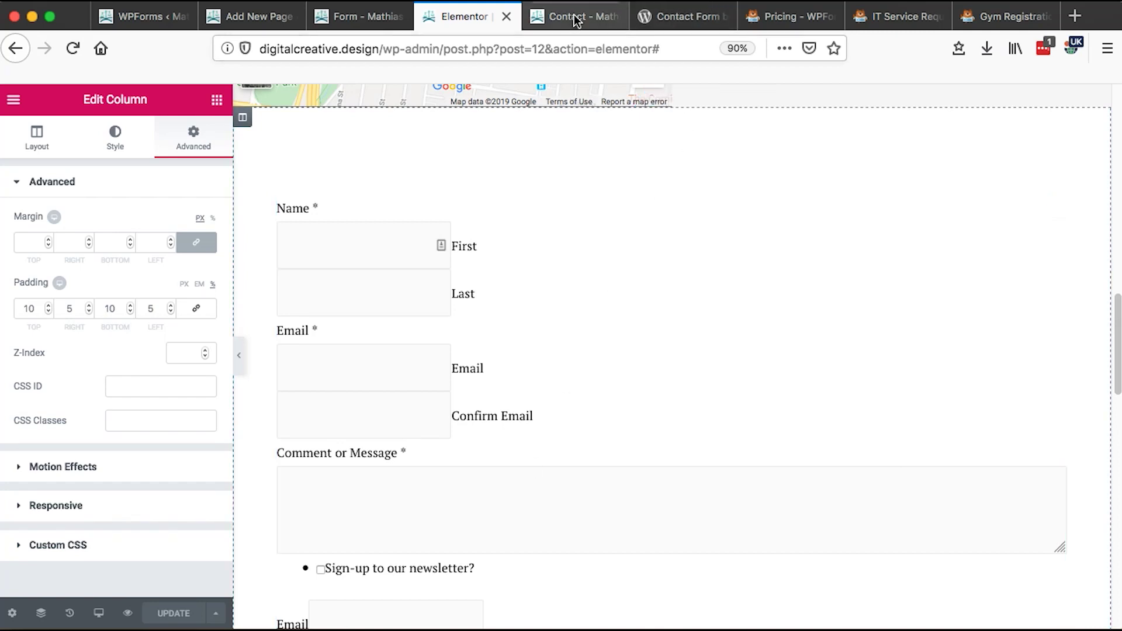
Look over the contact page preview and its live version.
click(588, 20)
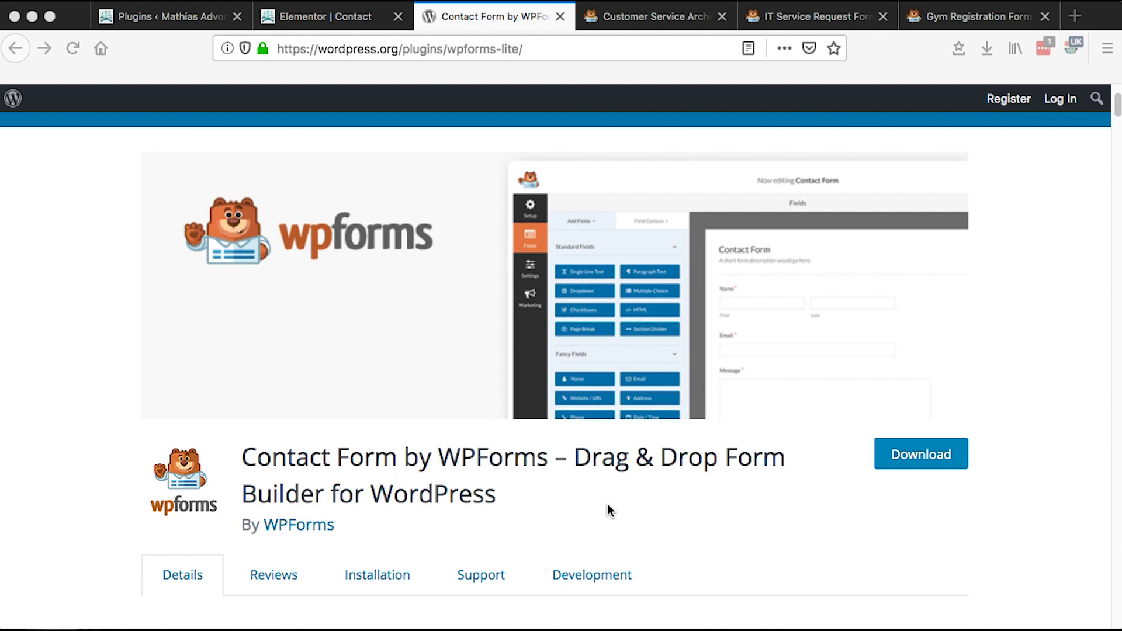
scroll(608, 504, up, 3)
scroll(608, 504, down, 3)
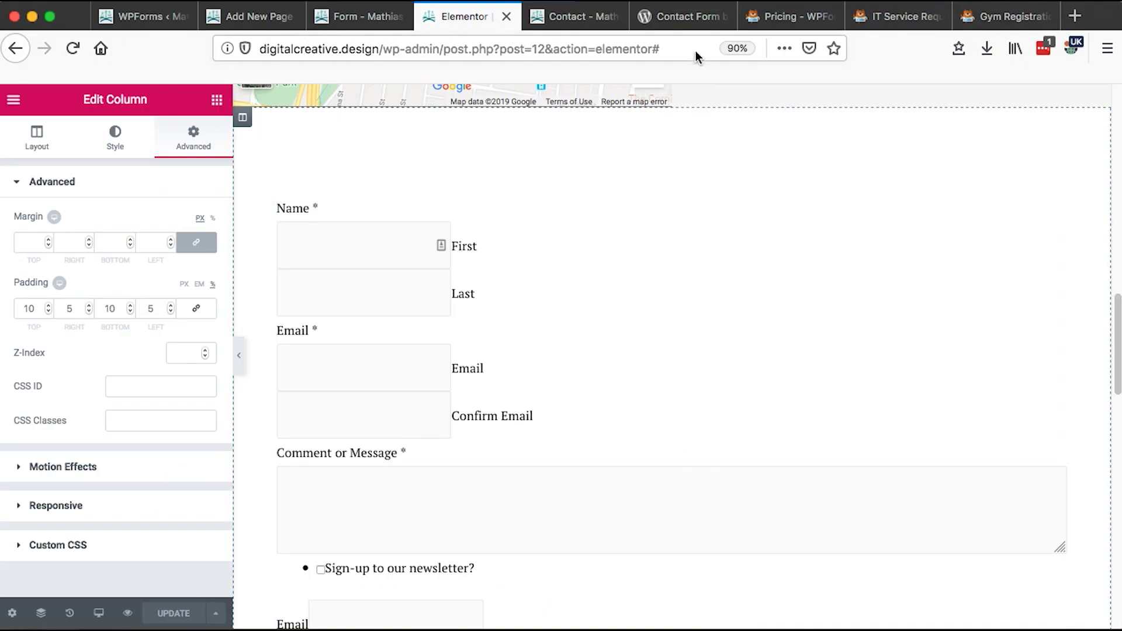
click(572, 17)
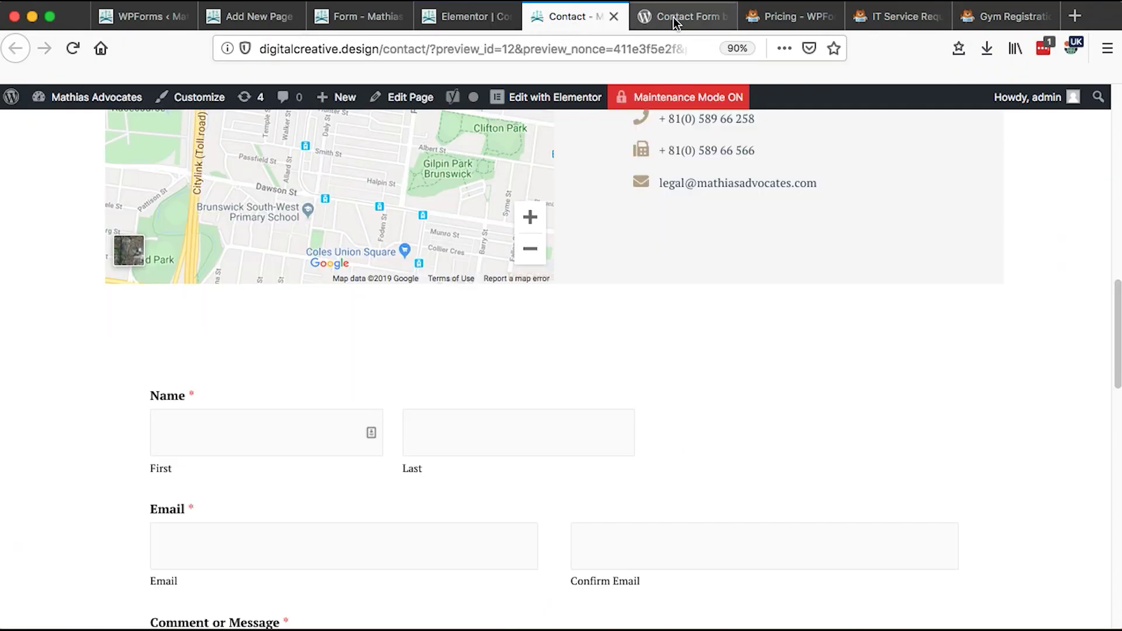
scroll(696, 138, up, 3)
scroll(696, 138, up, 10)
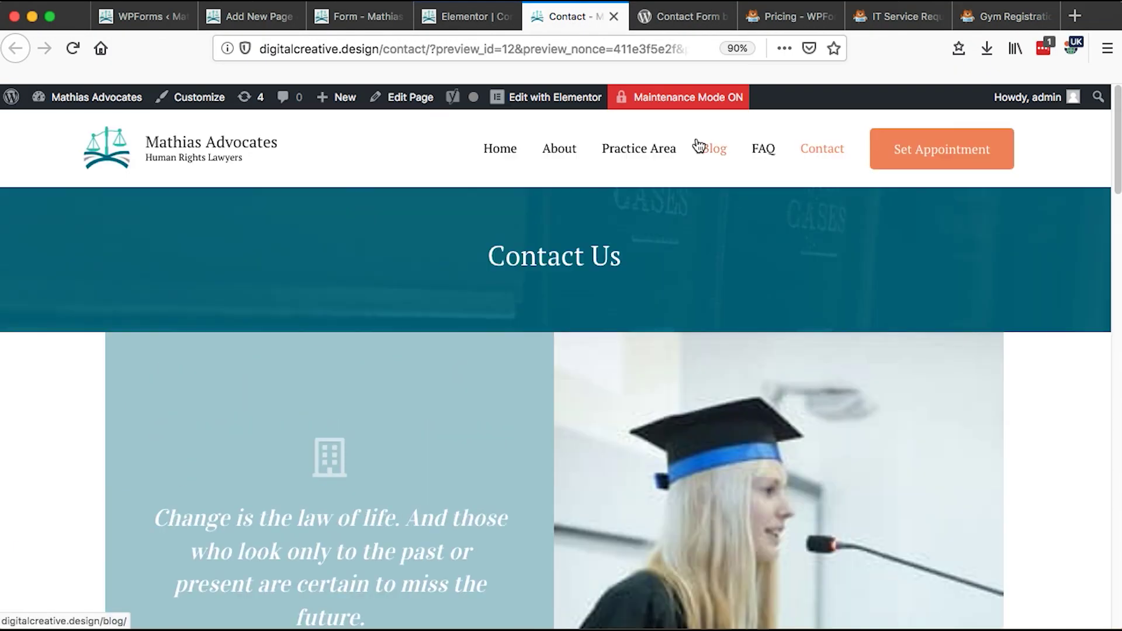
Check the WPForms pricing page, then browse the IT Service Request form demo.
click(789, 18)
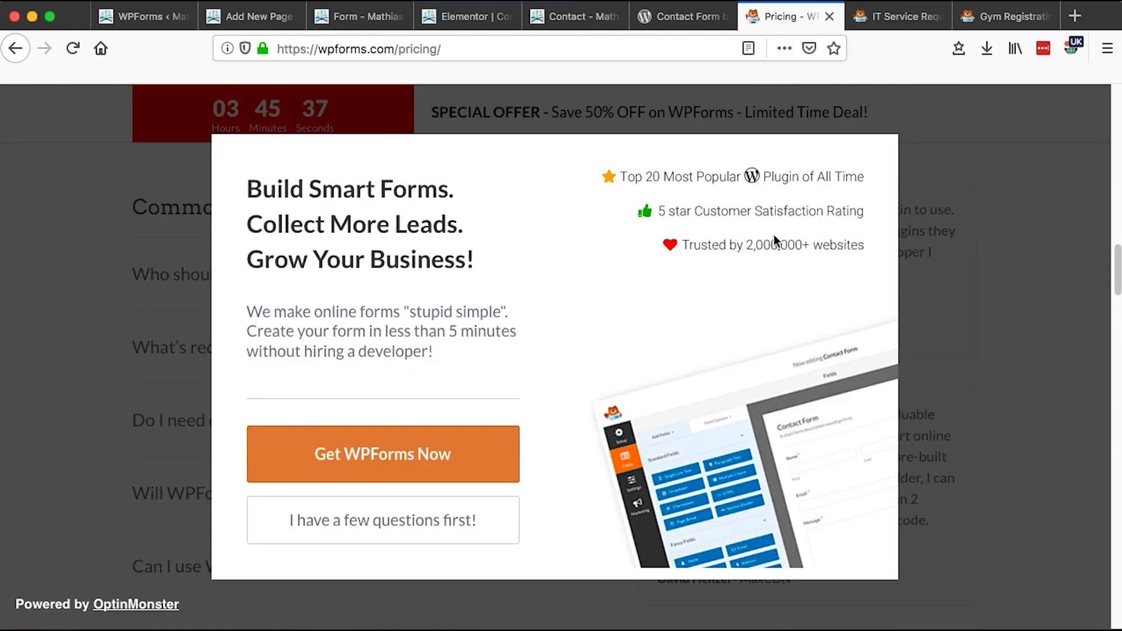
click(938, 272)
click(900, 17)
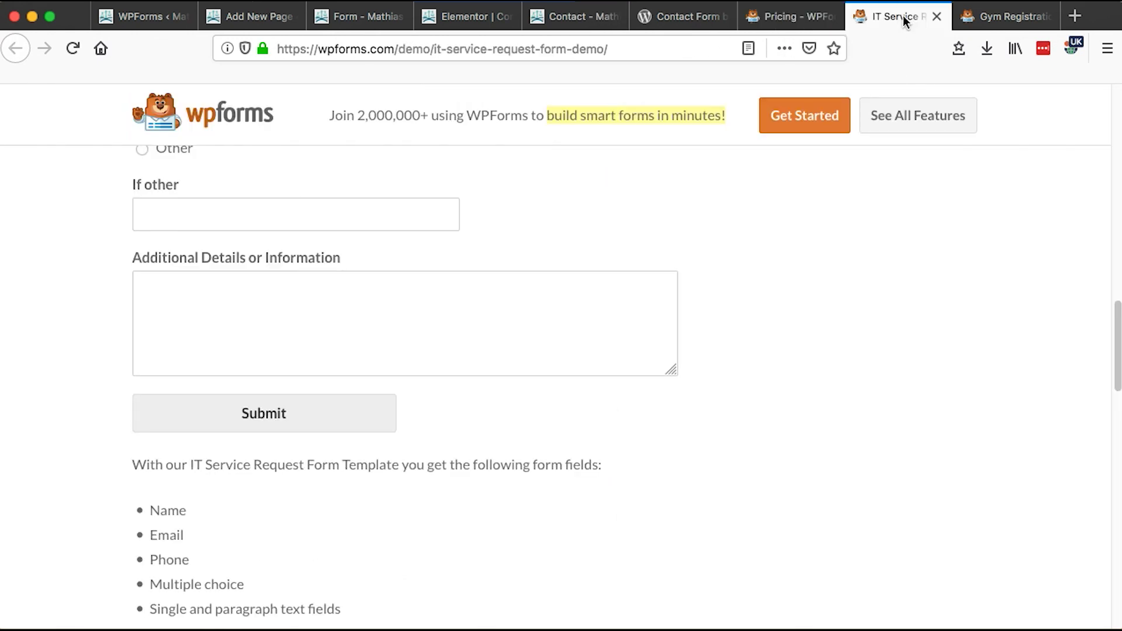
scroll(866, 203, up, 5)
scroll(866, 203, up, 10)
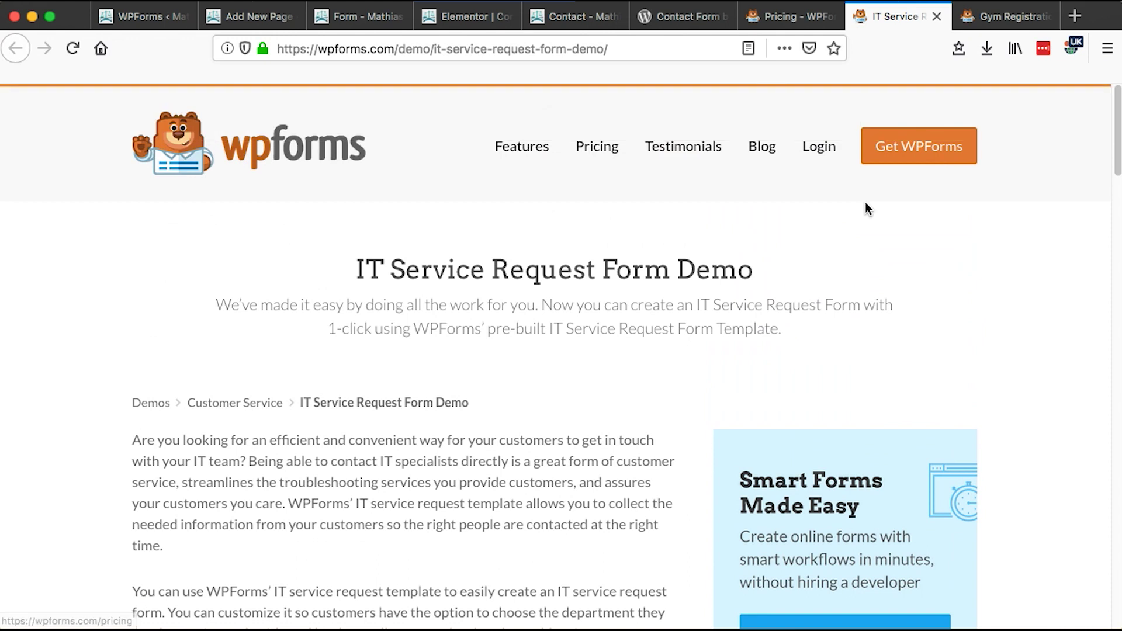
Scroll through the Gym Registration form demo.
click(986, 16)
scroll(869, 304, down, 10)
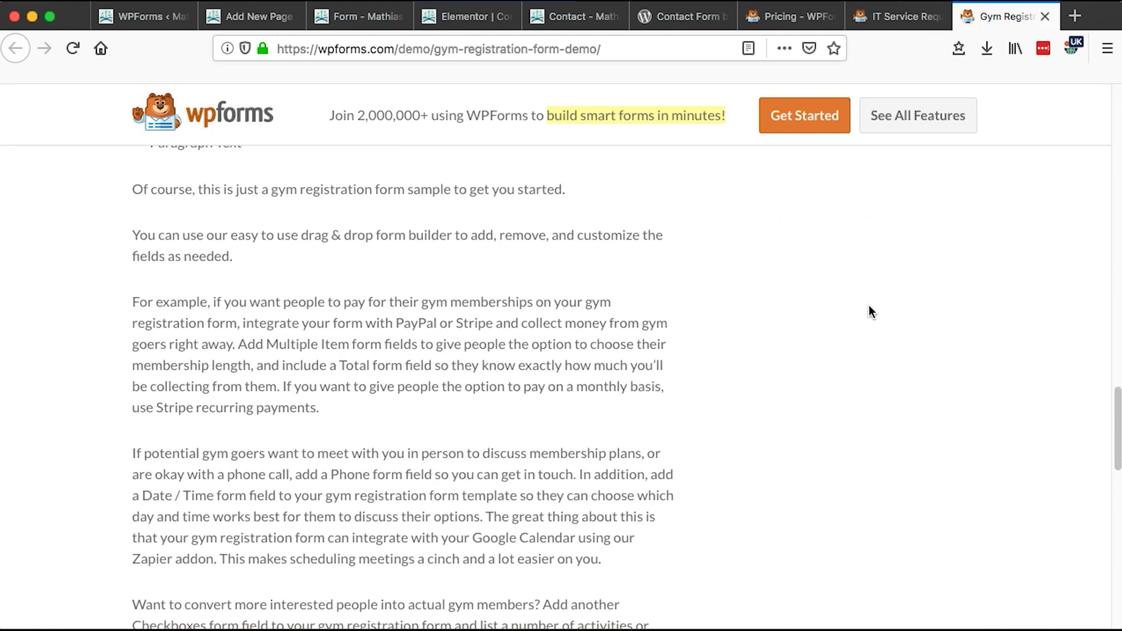
scroll(869, 304, up, 12)
scroll(869, 304, down, 8)
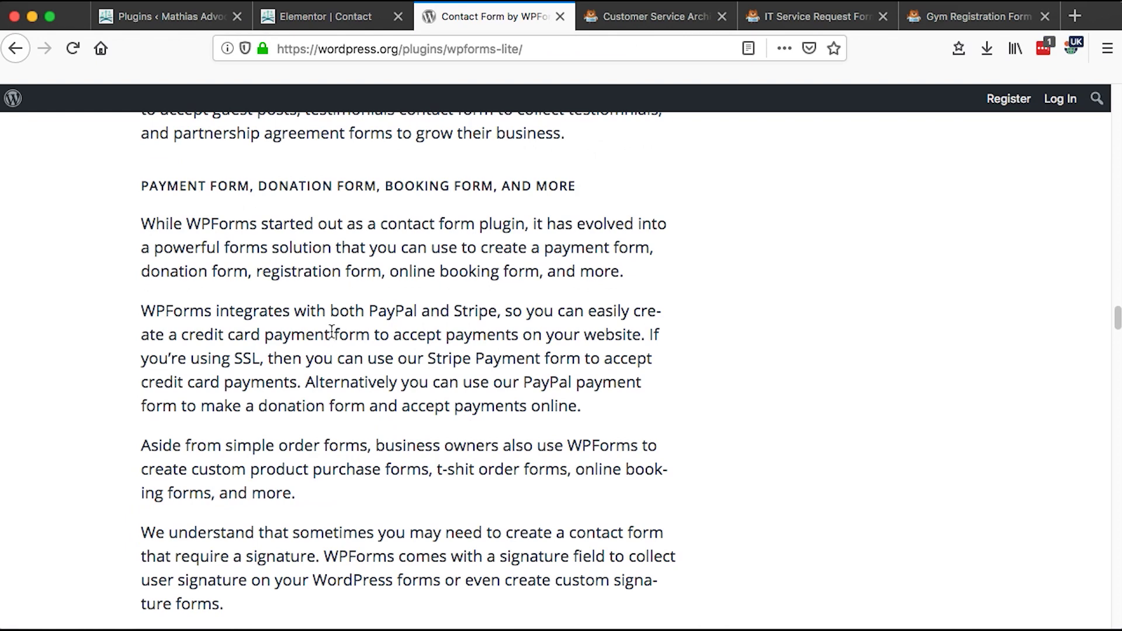
Search WordPress.org plugins for 'wpforms', then go to the site's installed plugins list.
scroll(333, 359, down, 4)
scroll(335, 360, up, 20)
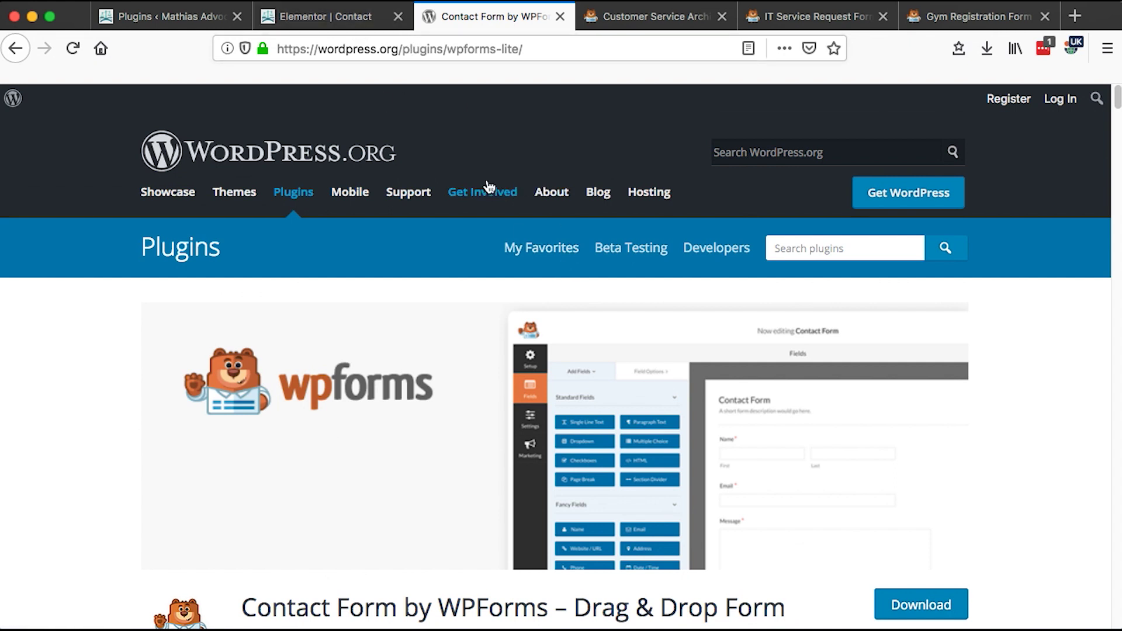
click(822, 246)
text(wpforms)
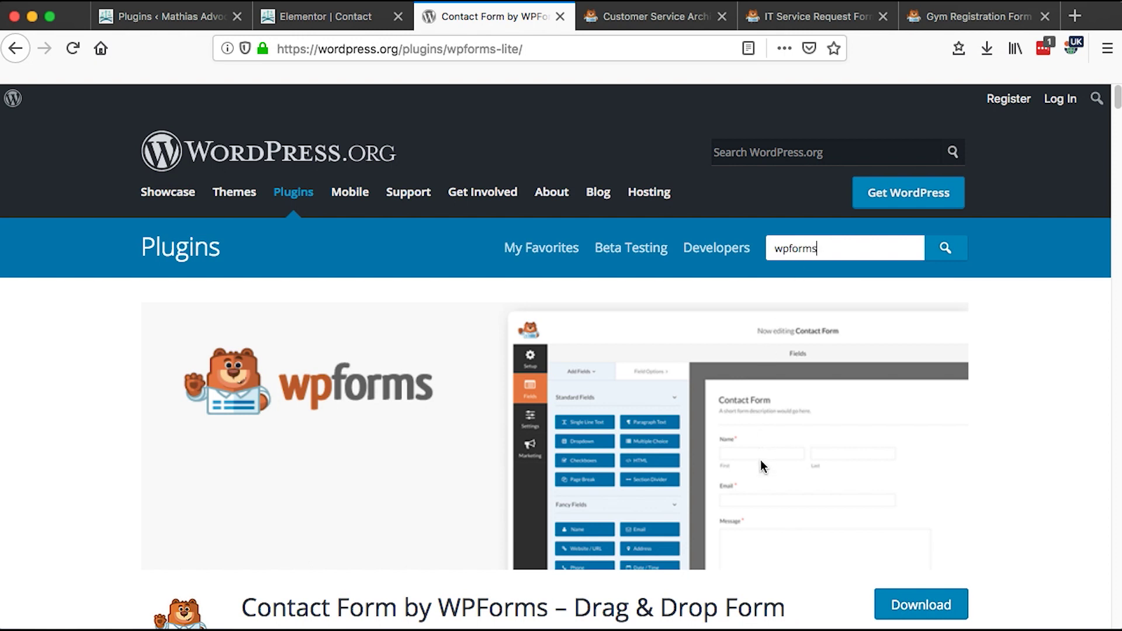
scroll(761, 465, down, 4)
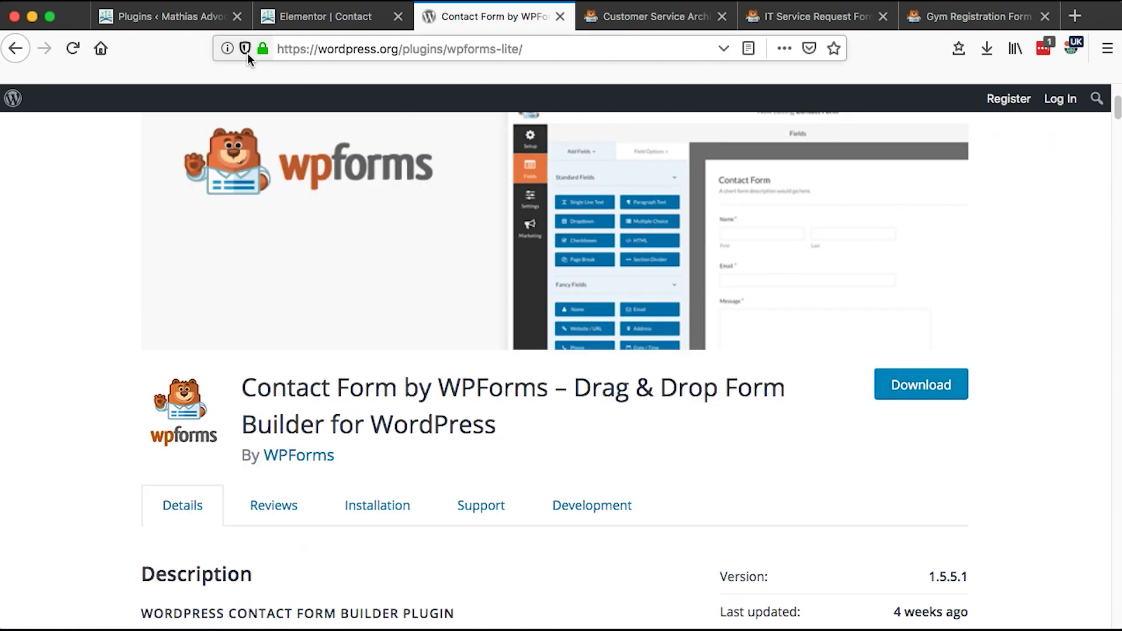
click(170, 18)
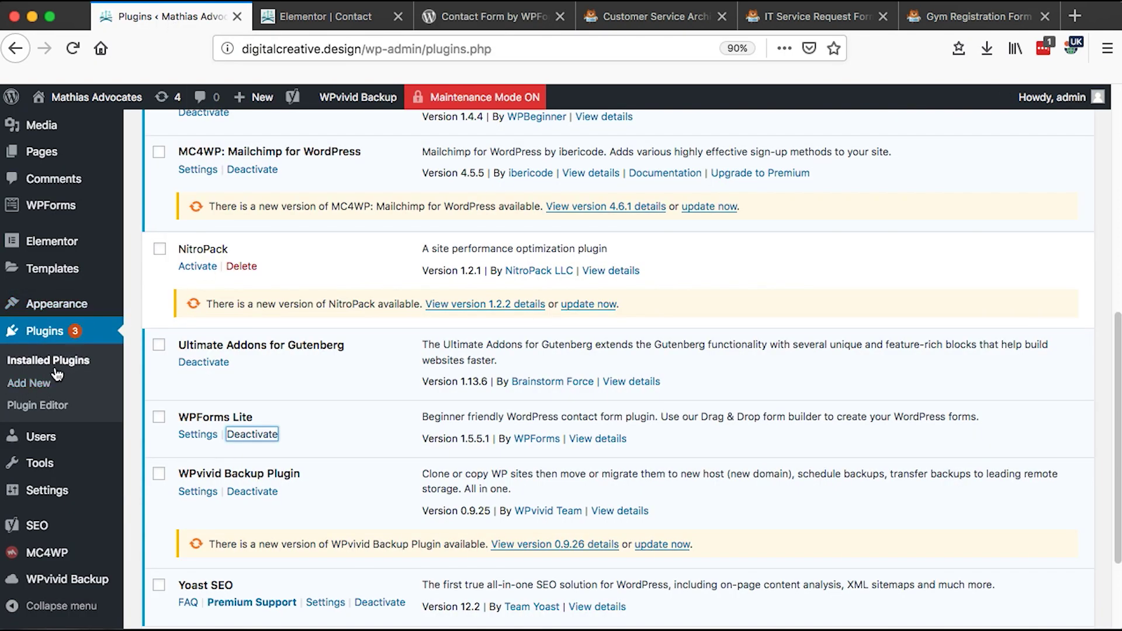
Search Add New plugins for 'wp forms' and confirm Contact Form by WPForms shows Active.
scroll(57, 386, up, 2)
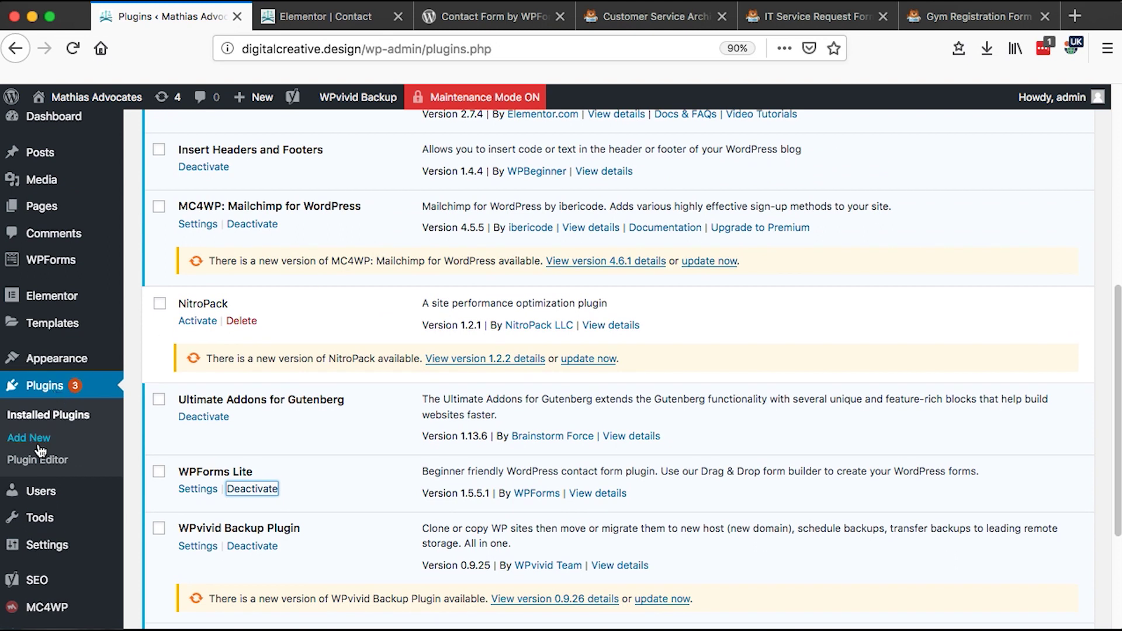
click(38, 444)
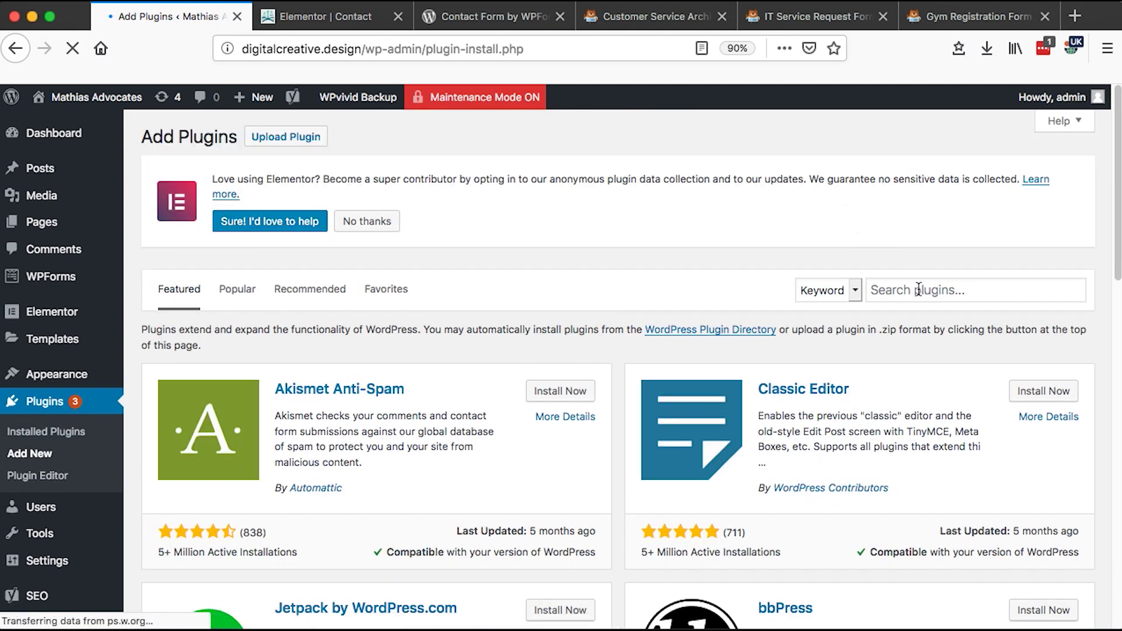
click(918, 289)
text(wp)
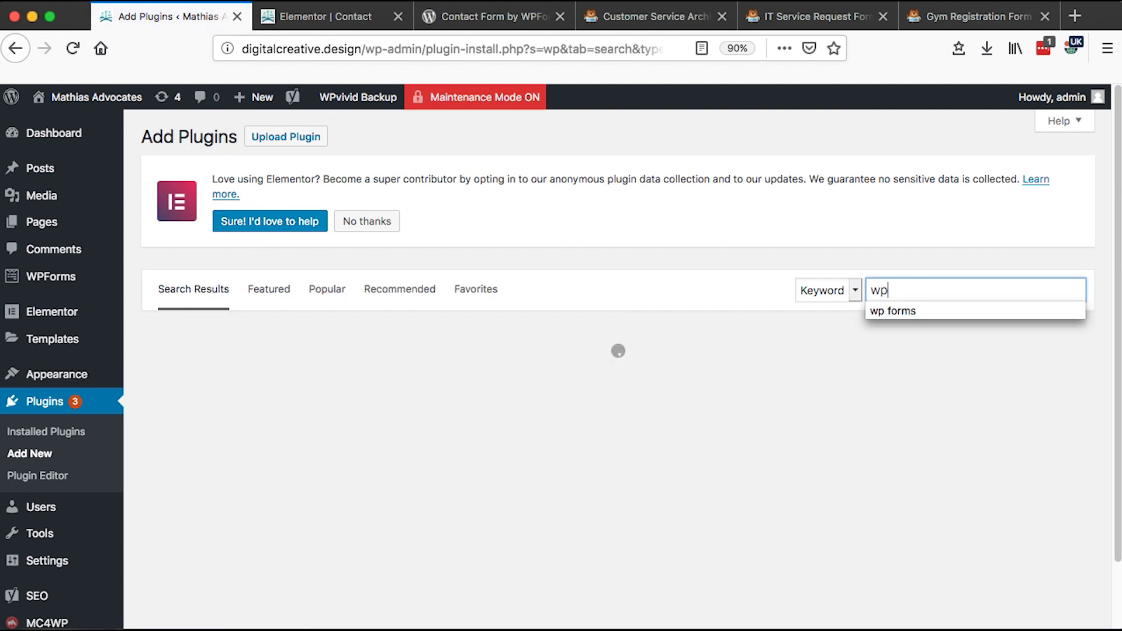
click(1004, 309)
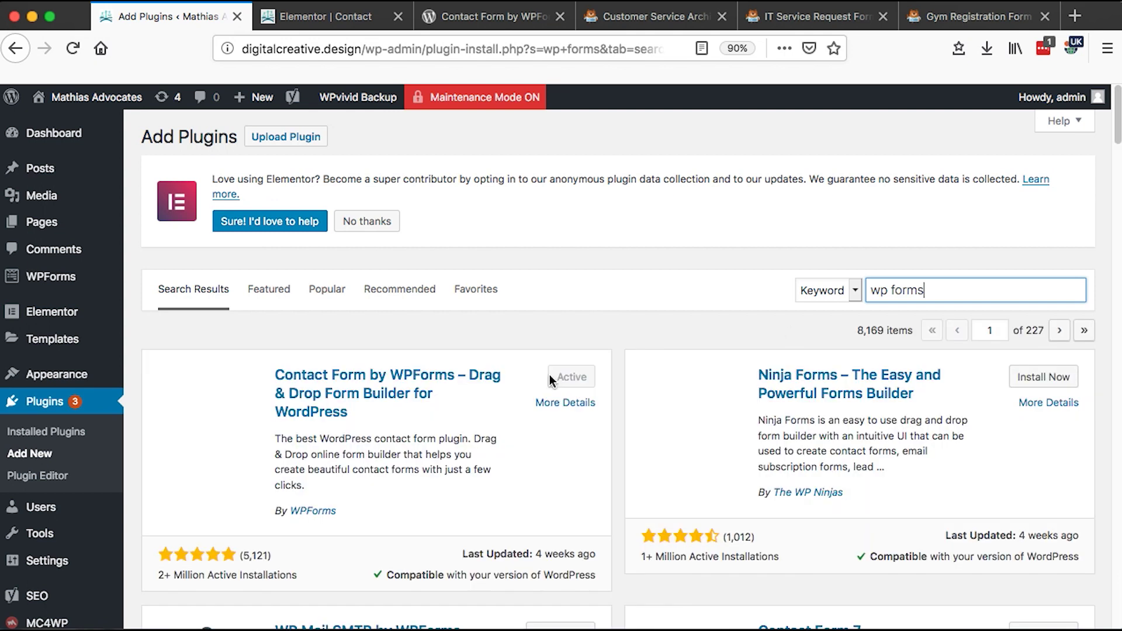
scroll(549, 377, down, 3)
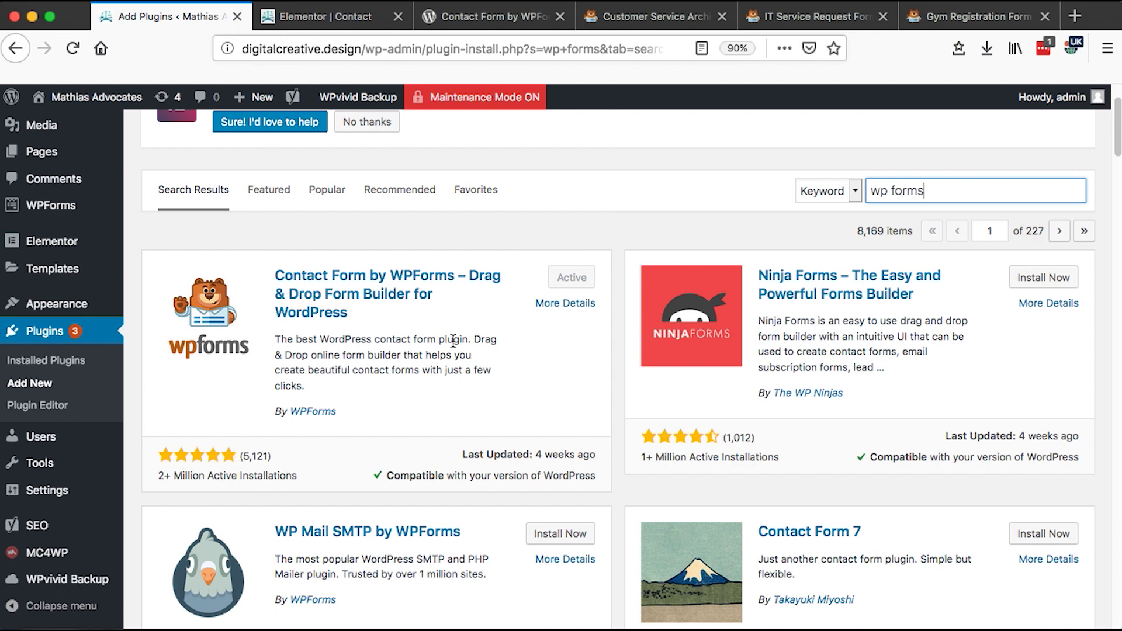
scroll(450, 339, down, 3)
scroll(451, 339, up, 4)
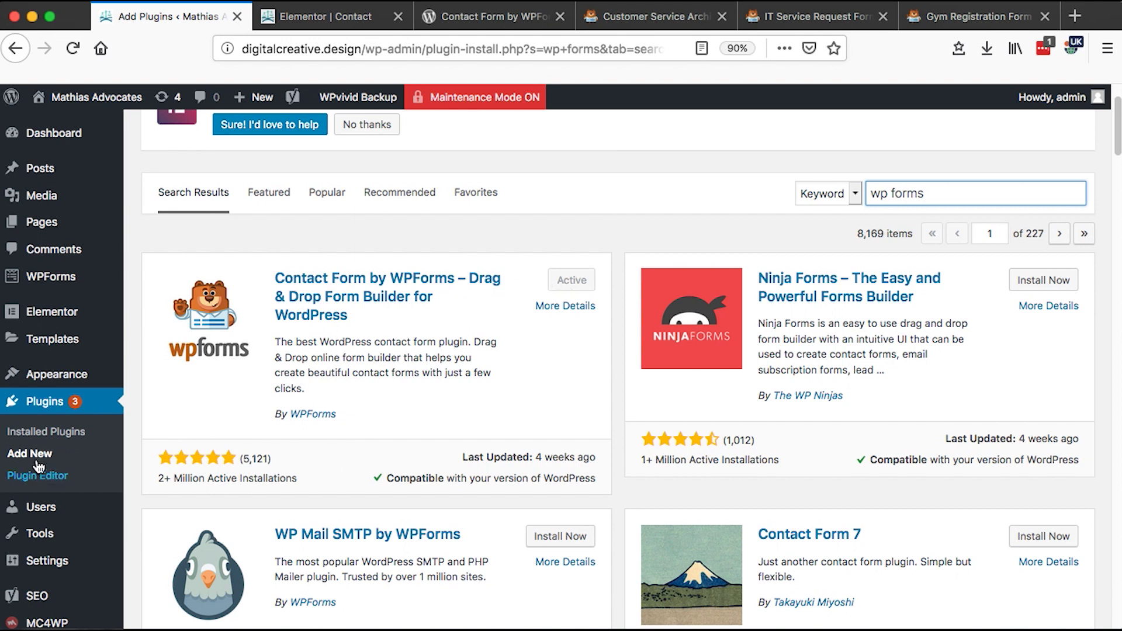
Return to the WordPress.org WPForms page, then browse the customer service form demos.
click(46, 431)
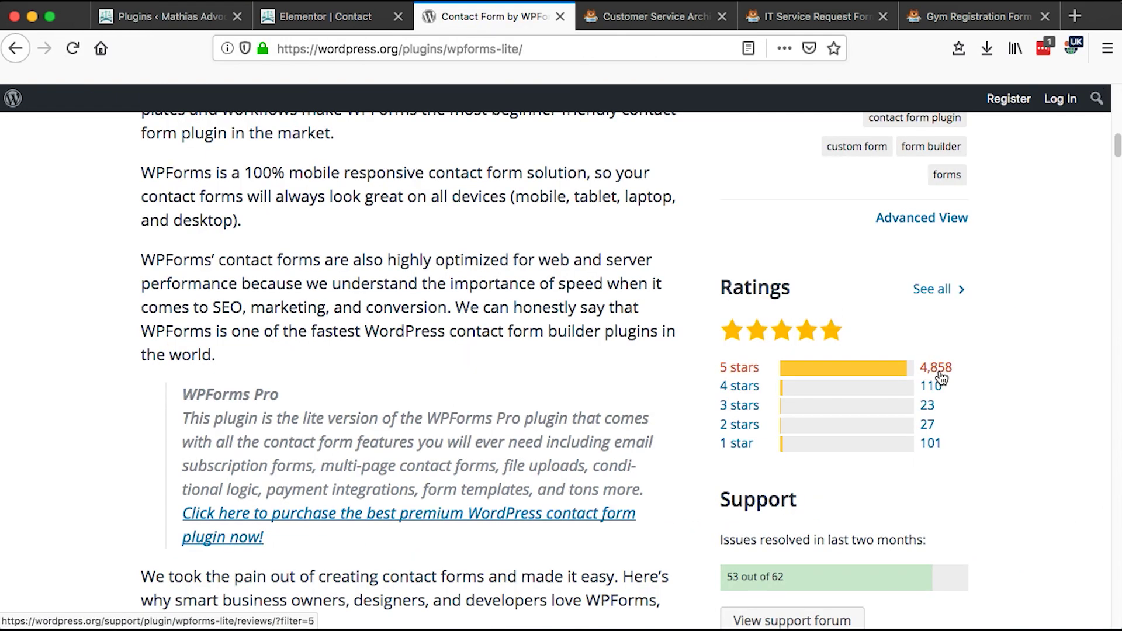
scroll(941, 378, up, 2)
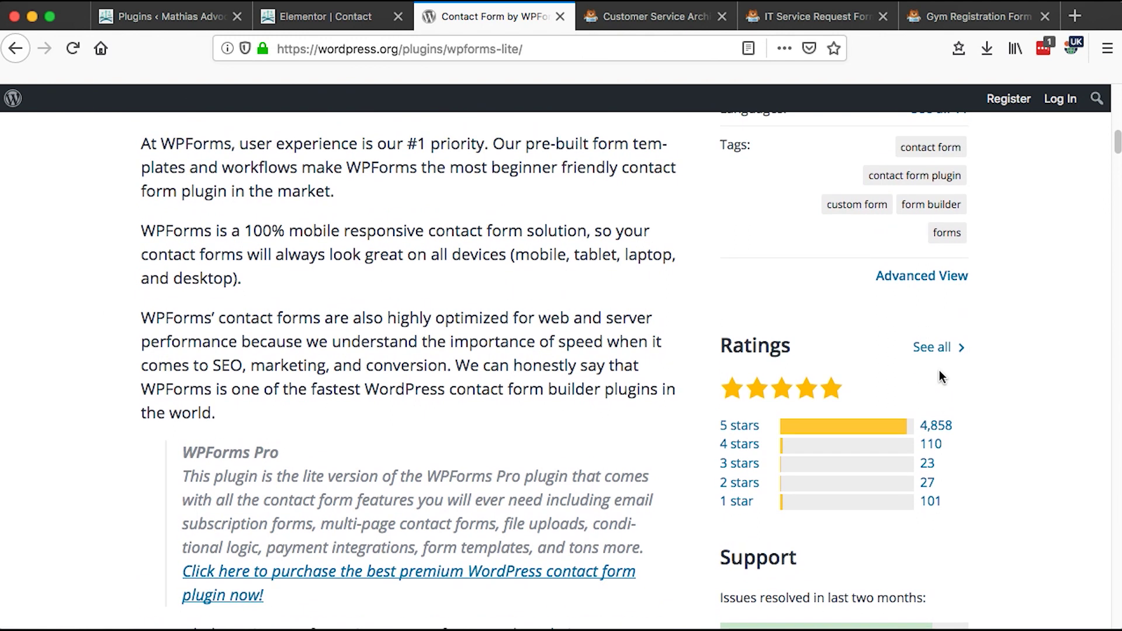
click(647, 19)
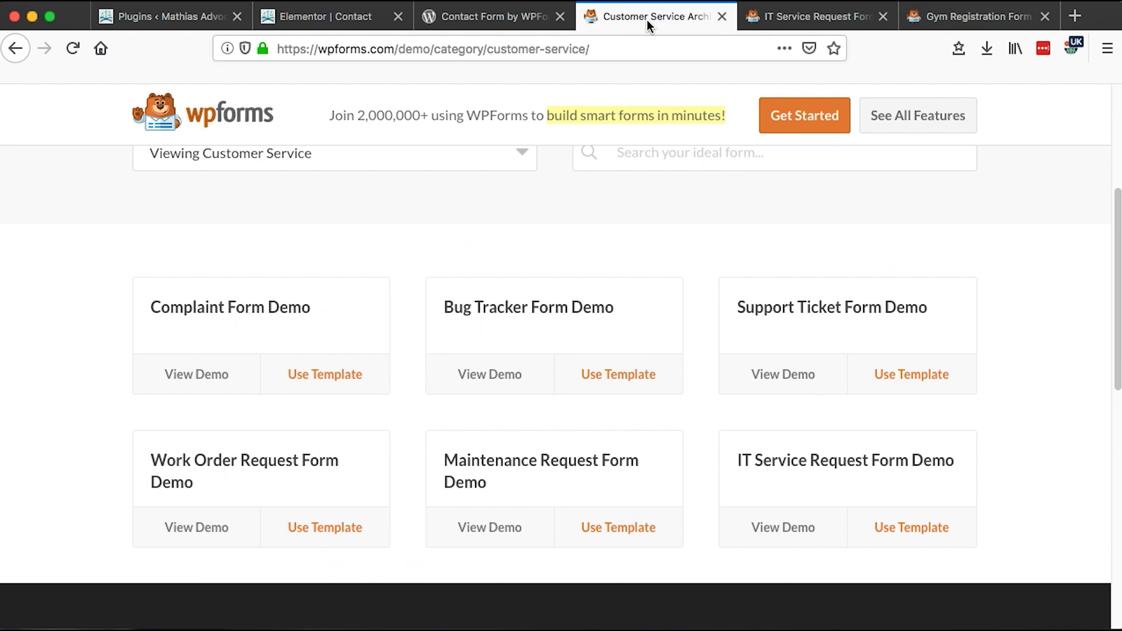
scroll(512, 293, down, 1)
scroll(512, 294, down, 1)
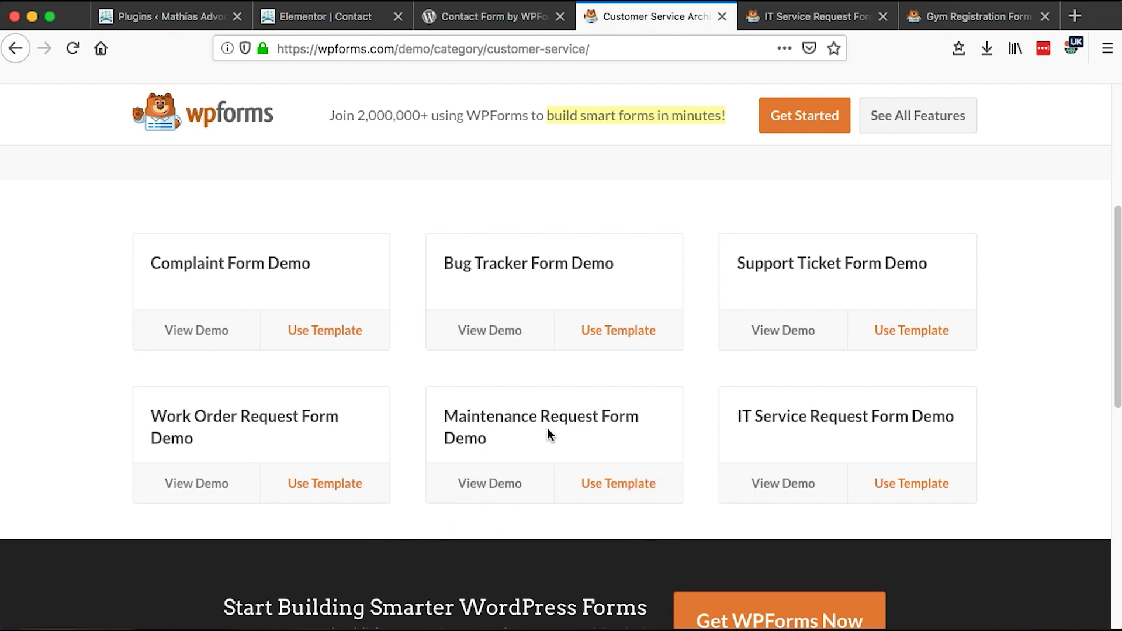
Scroll through the entire IT Service Request form demo.
key(ctrl+Tab)
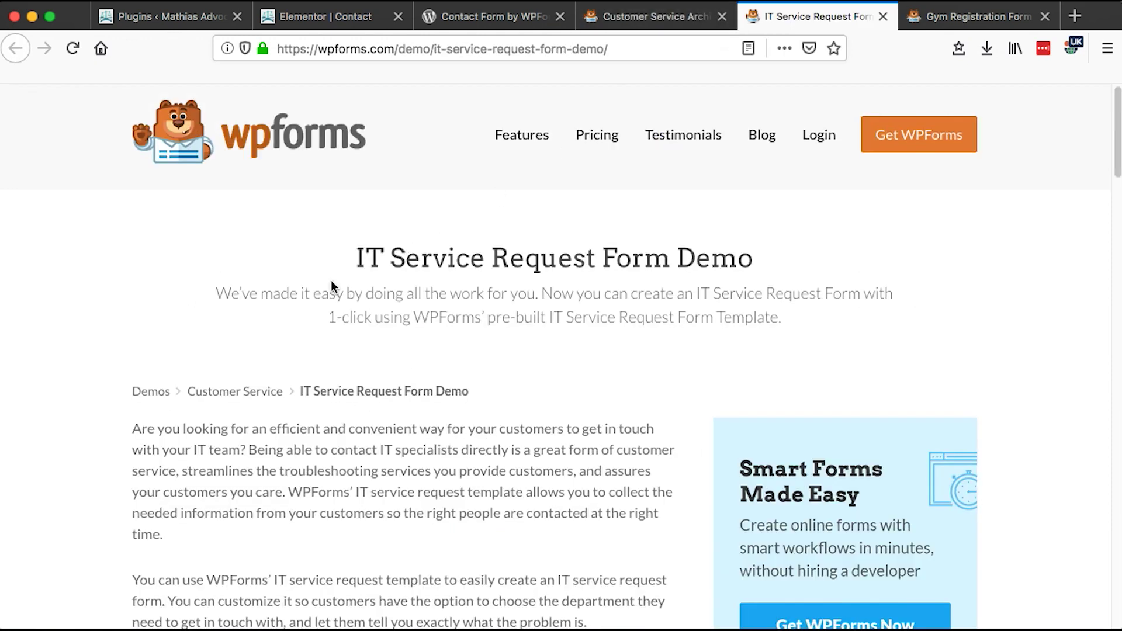
scroll(581, 401, down, 8)
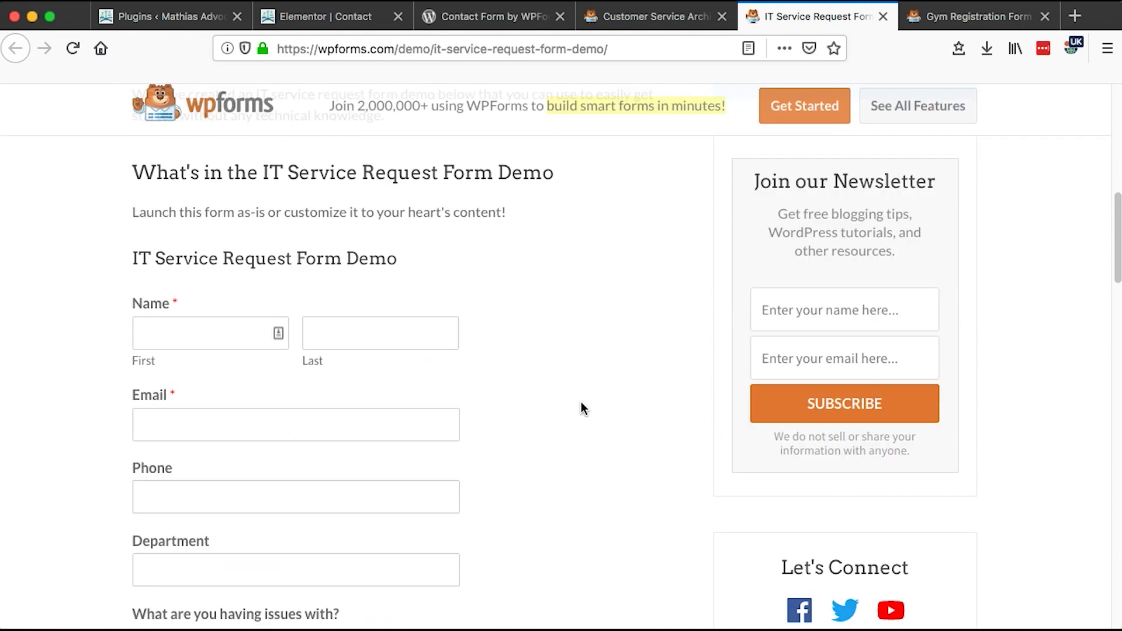
scroll(573, 385, up, 1)
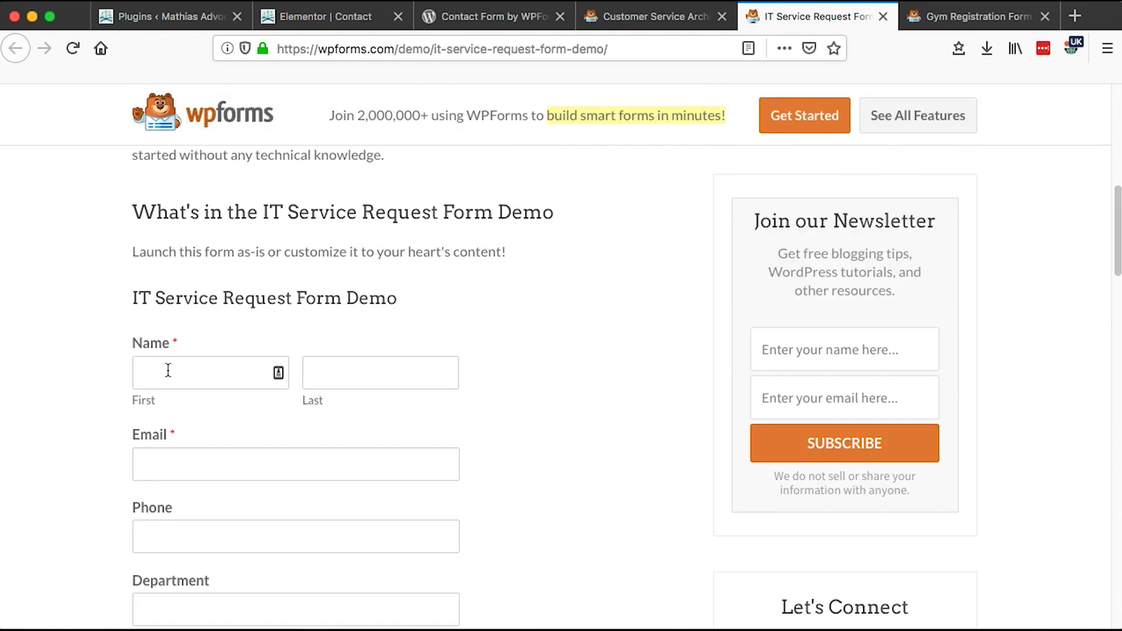
scroll(308, 460, down, 1)
scroll(269, 415, down, 2)
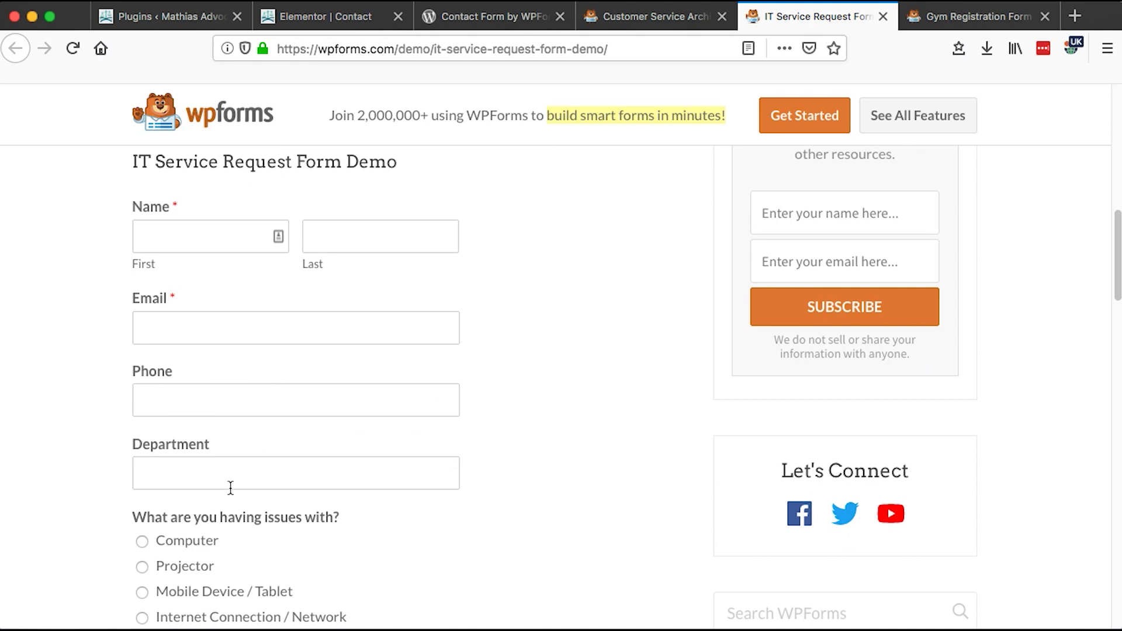
scroll(233, 485, down, 4)
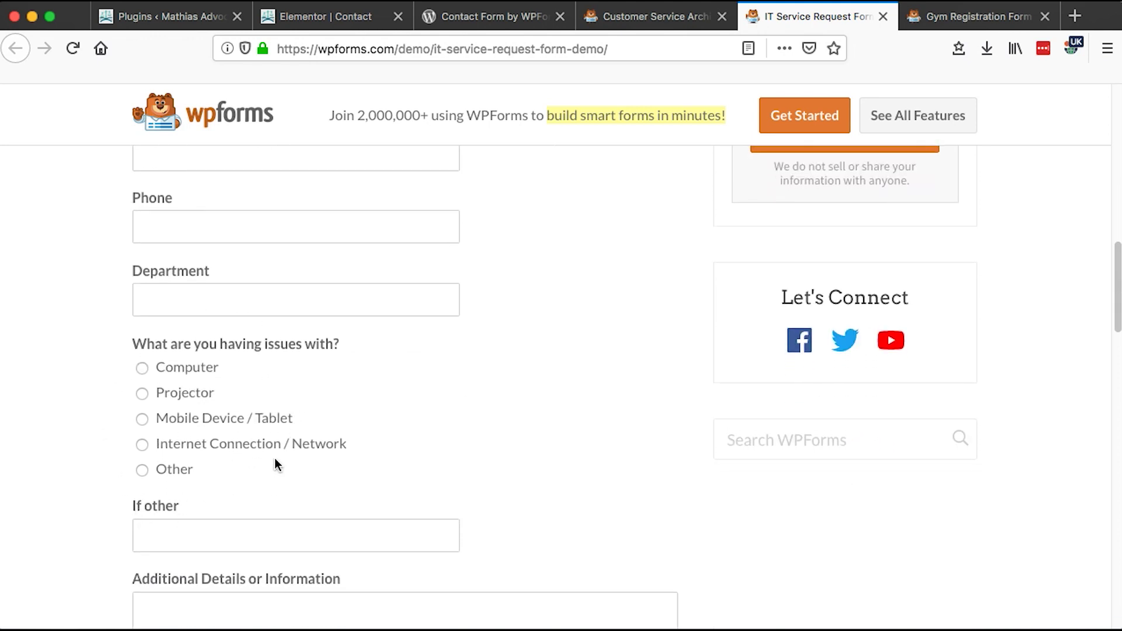
scroll(206, 488, down, 3)
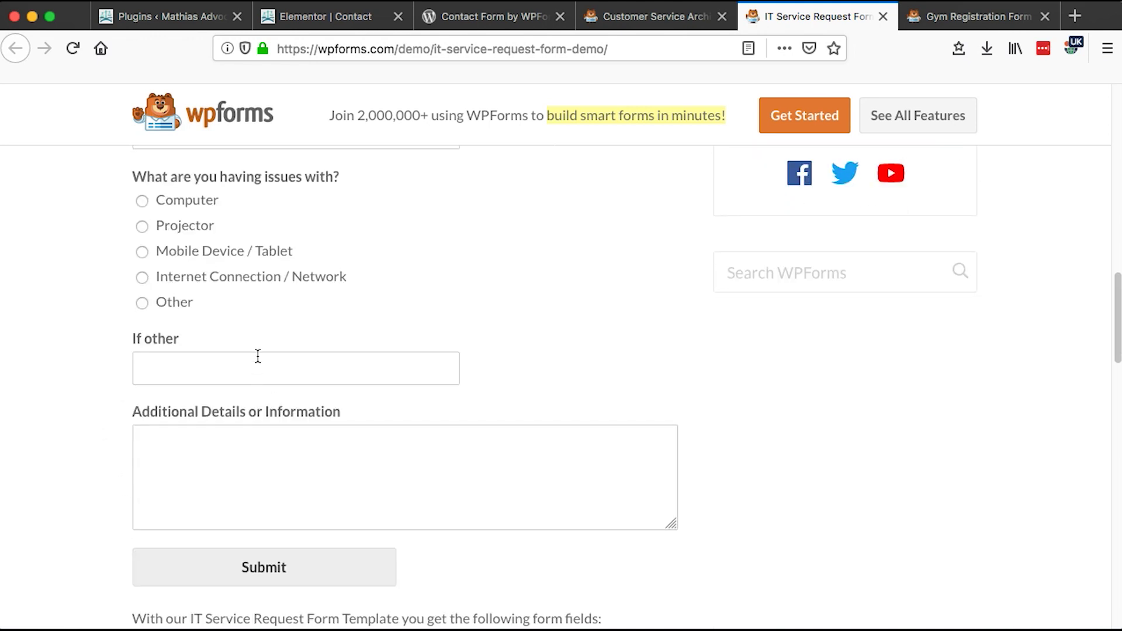
scroll(247, 484, down, 2)
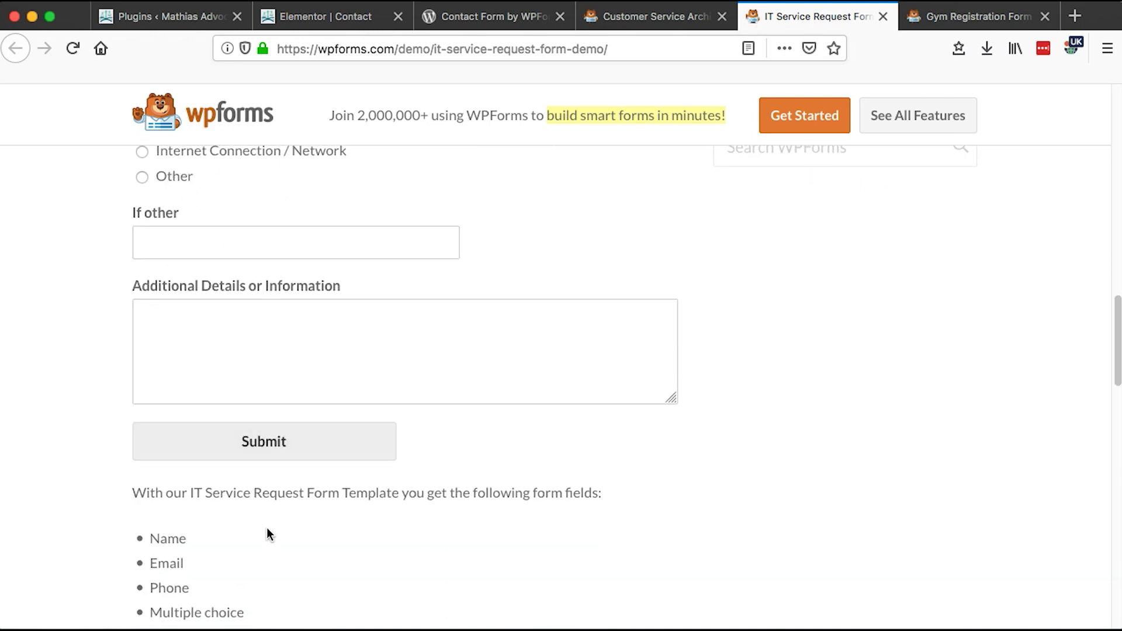
scroll(274, 538, down, 3)
Tick Epilepsy and Palpitations in the Gym Registration demo, then return to the Elementor Contact page.
scroll(283, 467, up, 2)
click(942, 18)
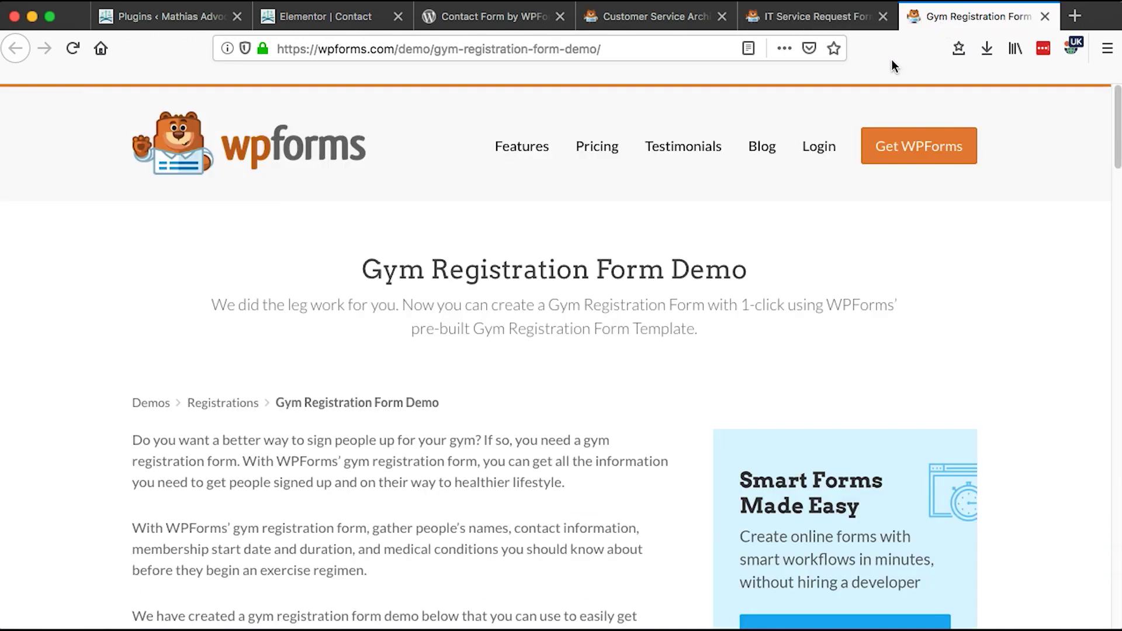
scroll(472, 397, down, 8)
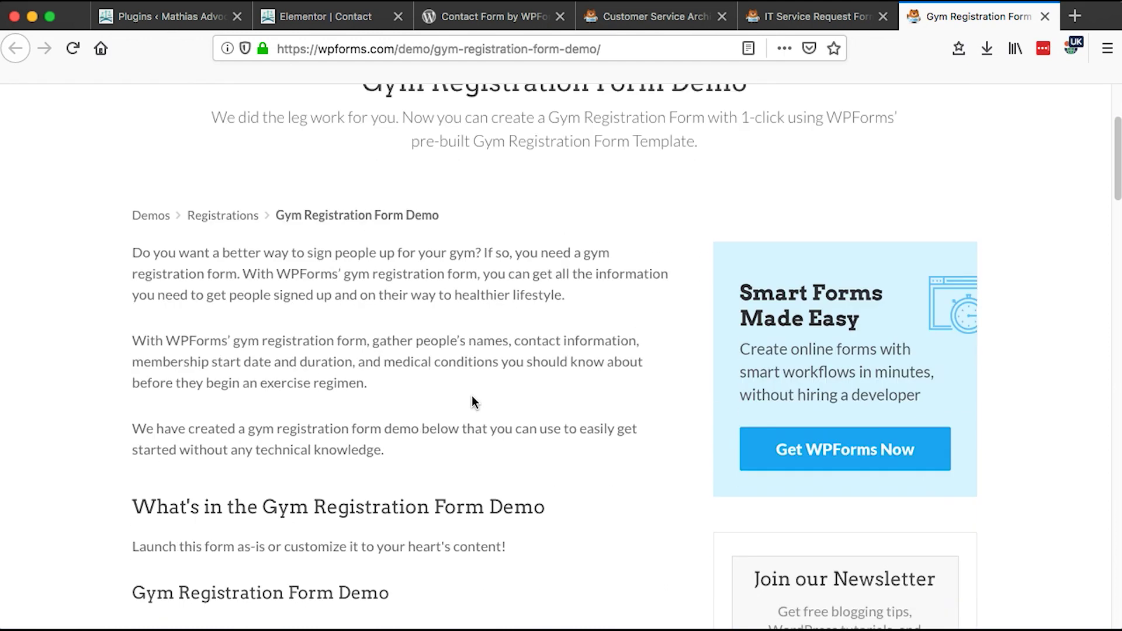
scroll(472, 397, down, 2)
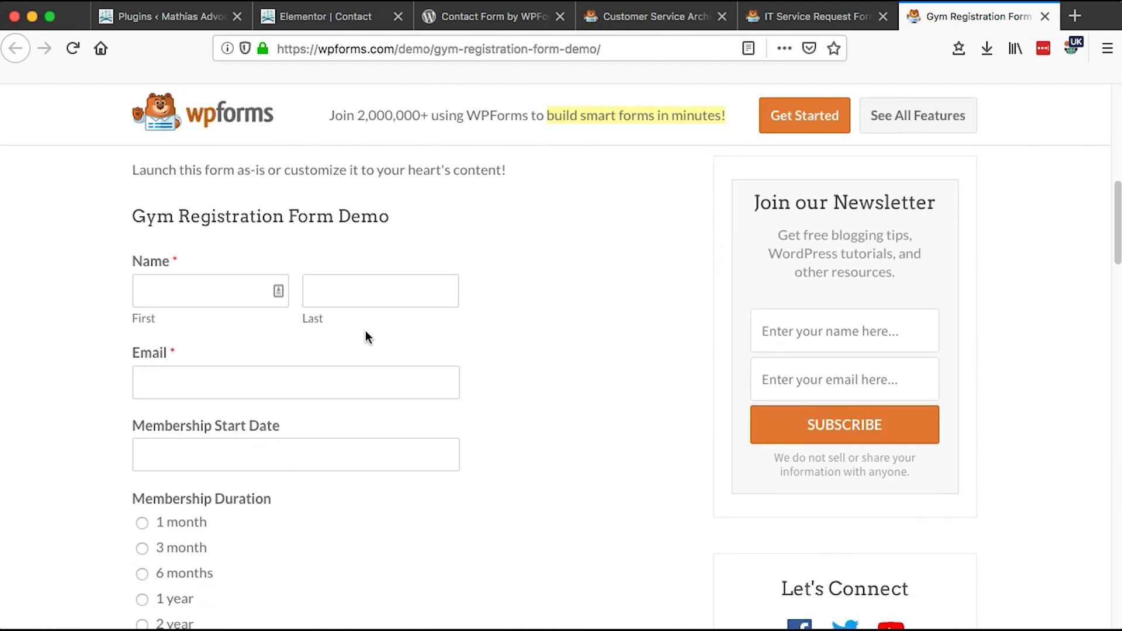
scroll(361, 292, down, 4)
scroll(352, 383, down, 3)
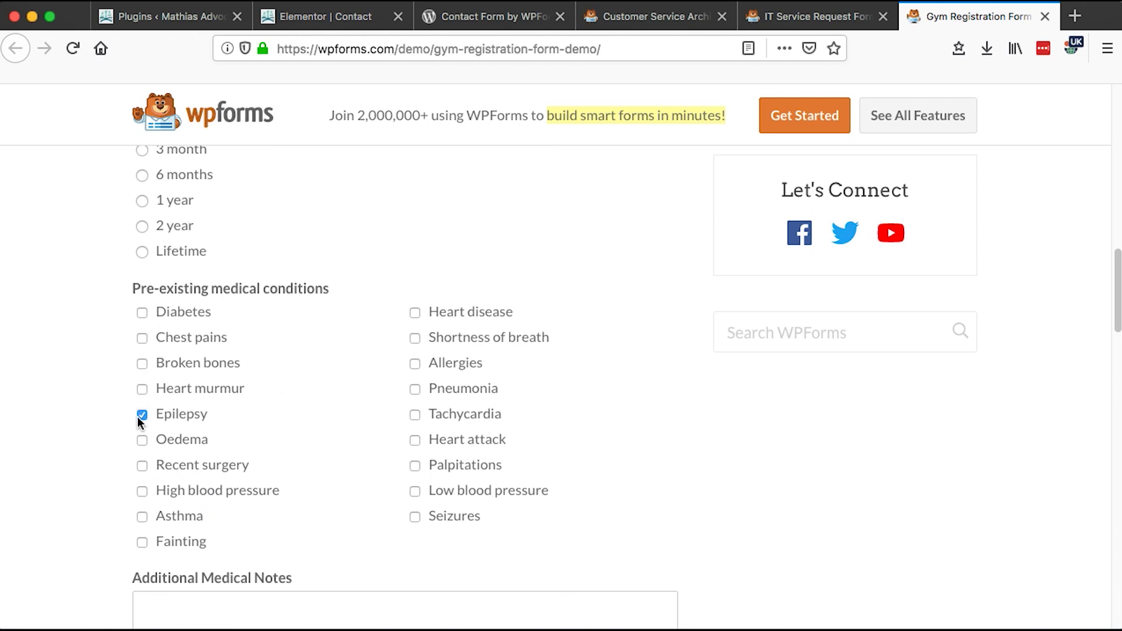
click(454, 469)
scroll(455, 474, down, 4)
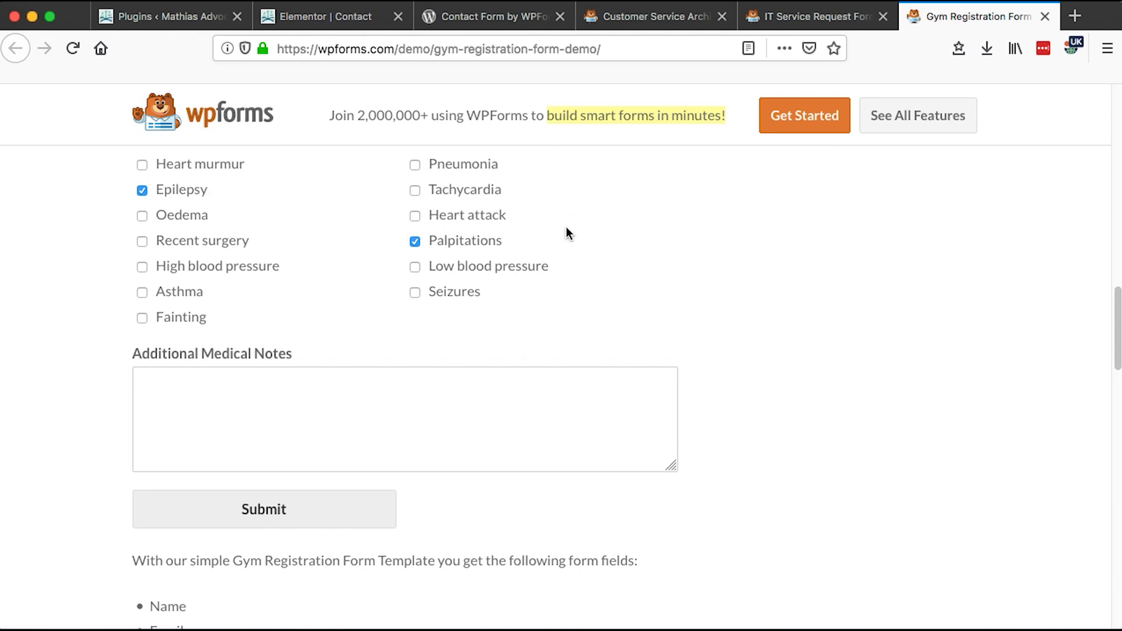
key(super+2)
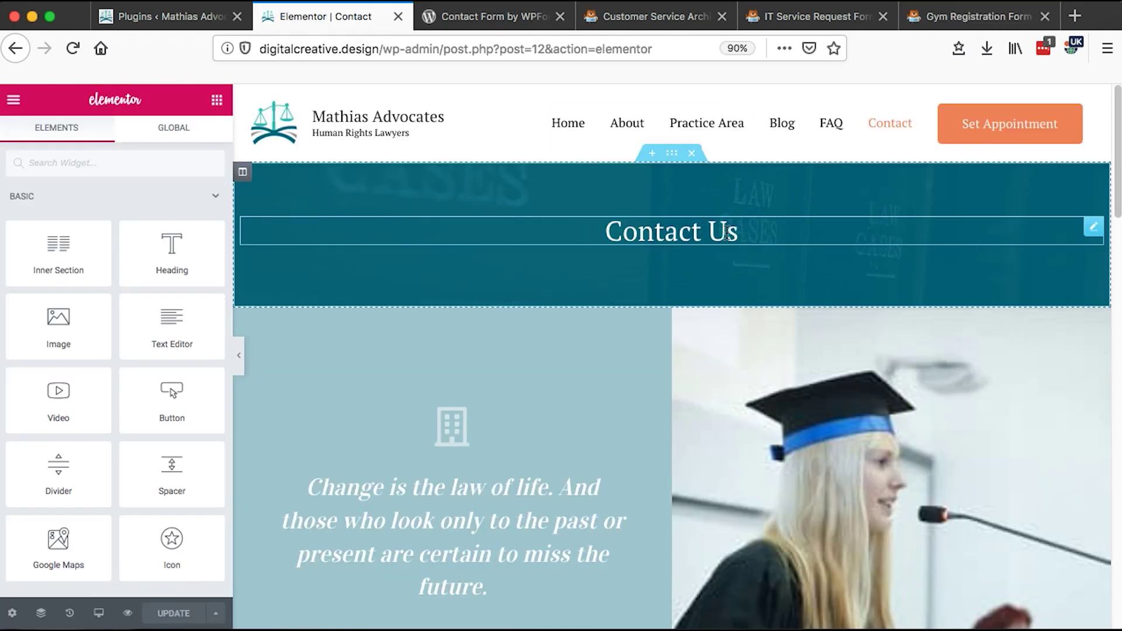
From the installed plugins page, open WPForms All Forms, which lists no forms yet.
scroll(726, 233, down, 3)
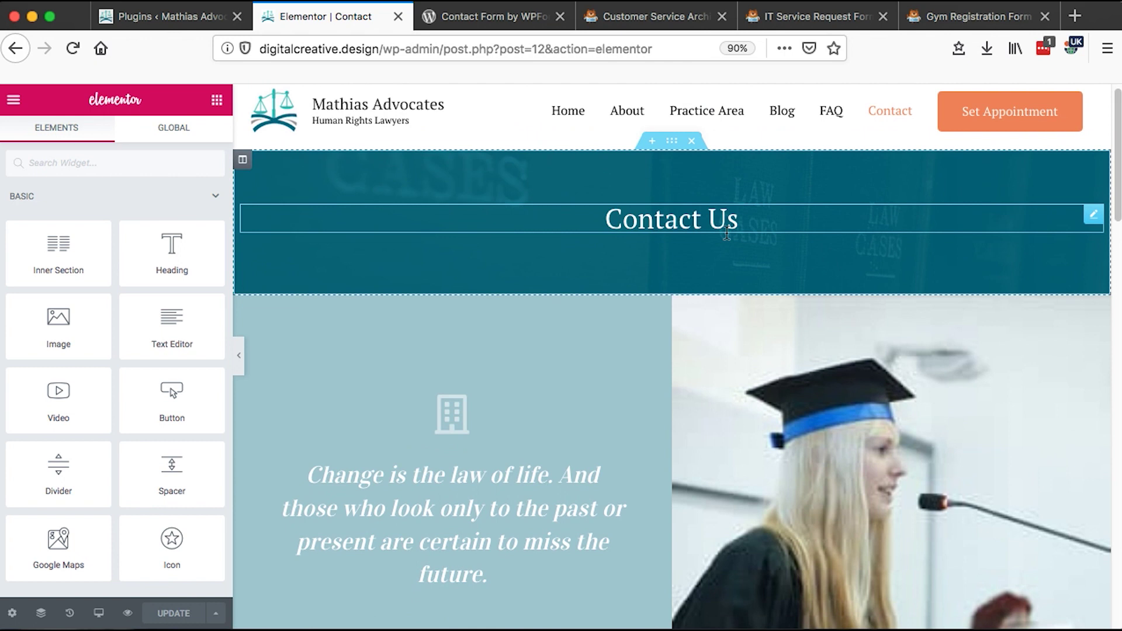
click(166, 13)
scroll(505, 242, down, 3)
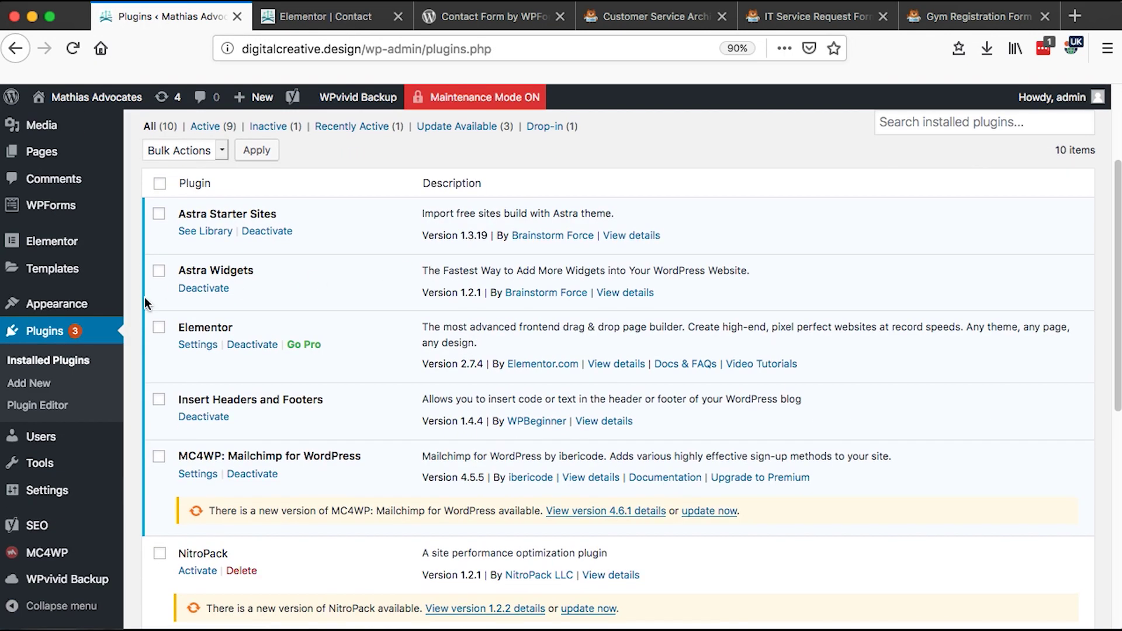
scroll(76, 465, down, 2)
scroll(79, 470, up, 3)
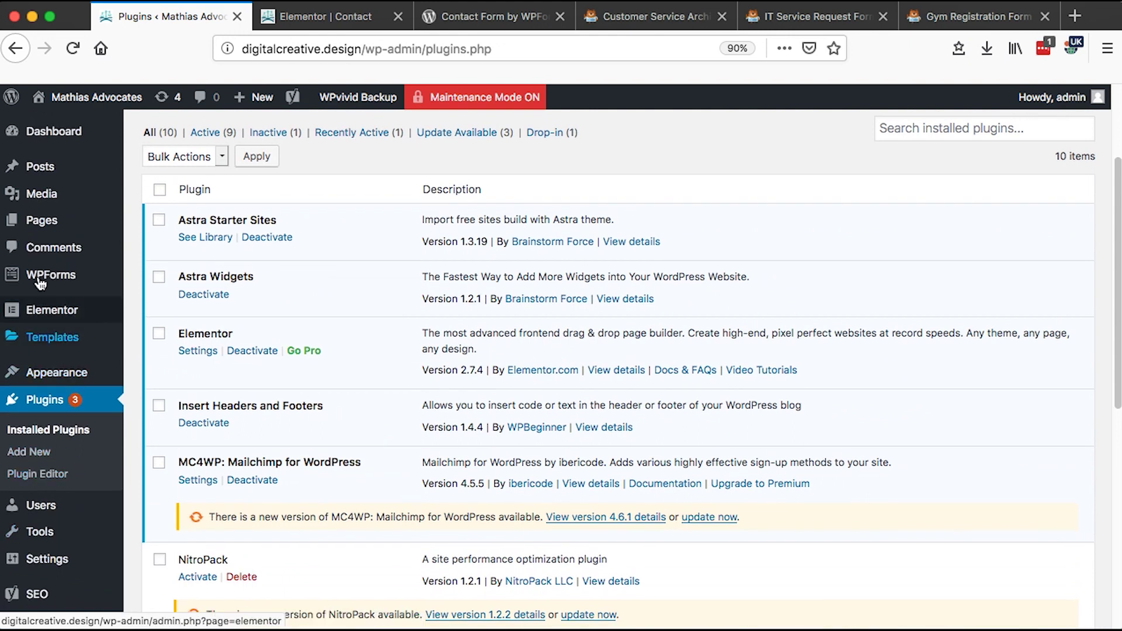
mouse_move(39, 282)
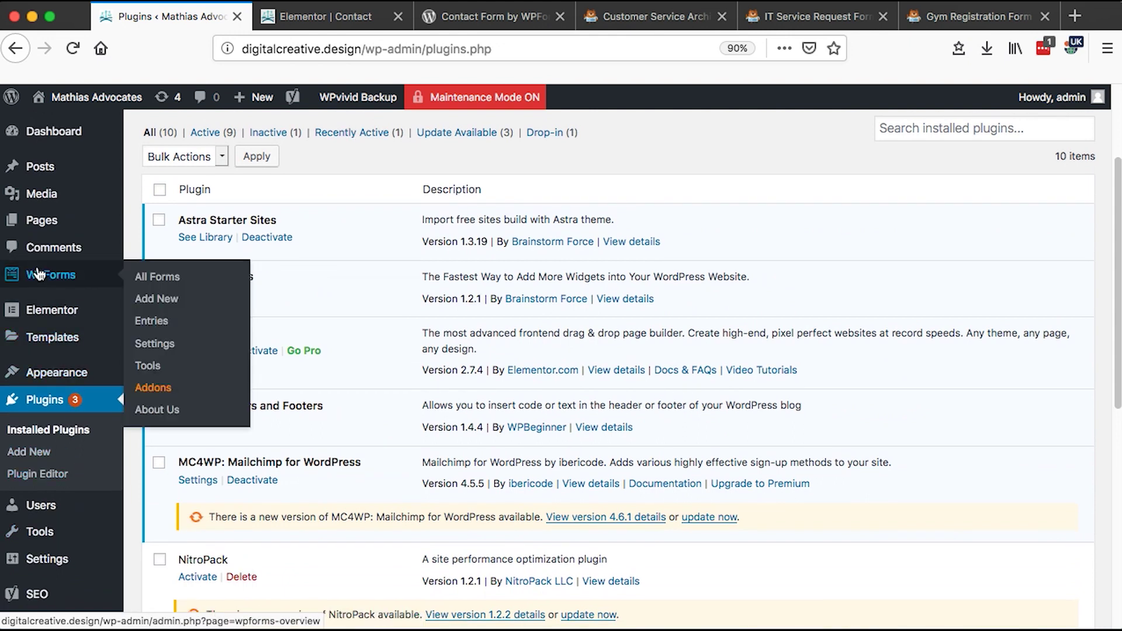
click(150, 278)
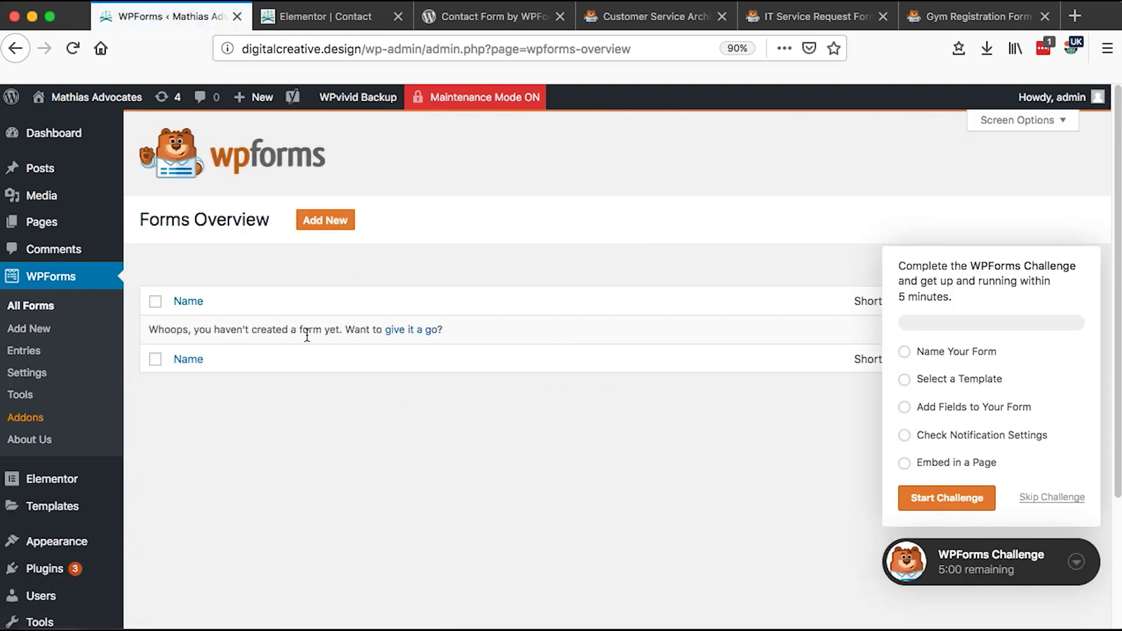
Create a new form from the Simple Contact Form template with Name, Email and Message fields.
click(324, 224)
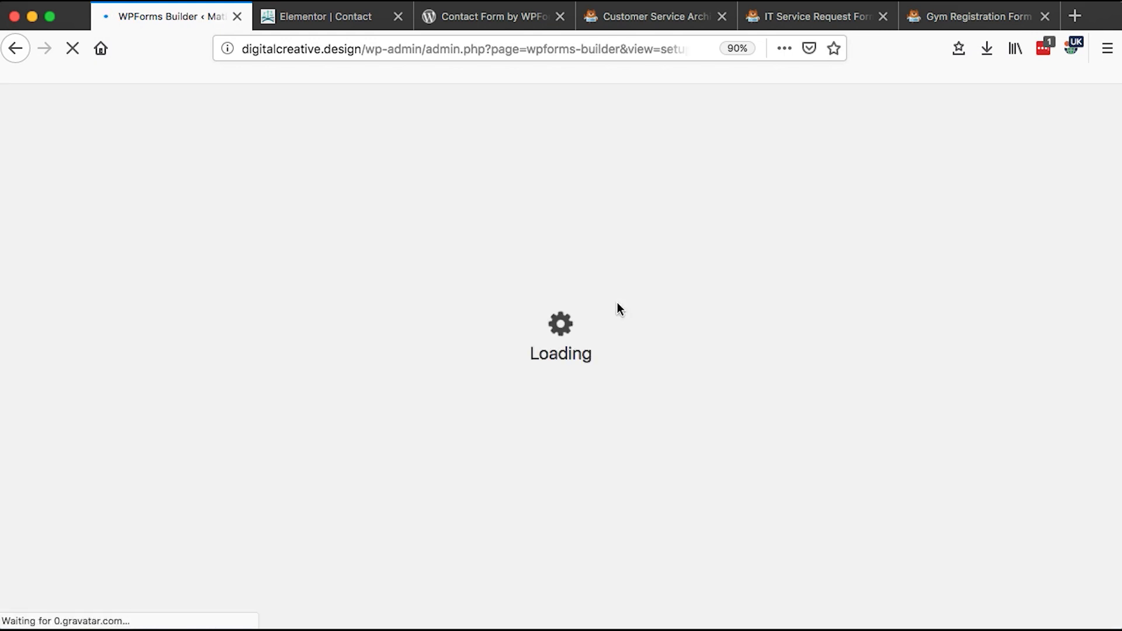
scroll(596, 479, down, 3)
scroll(601, 492, up, 2)
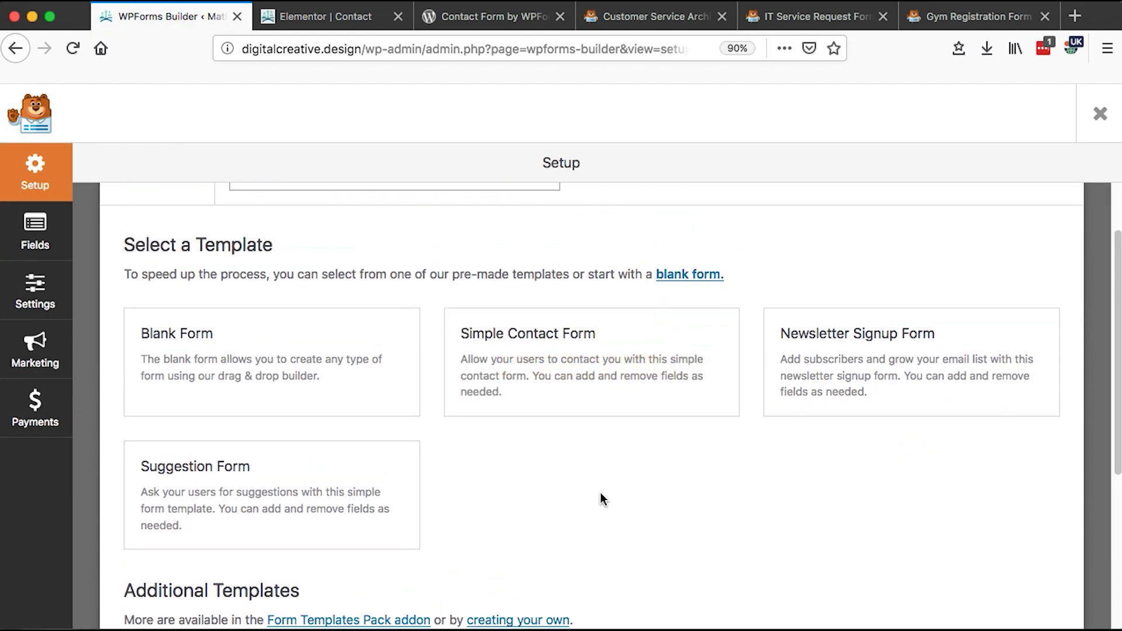
mouse_move(183, 367)
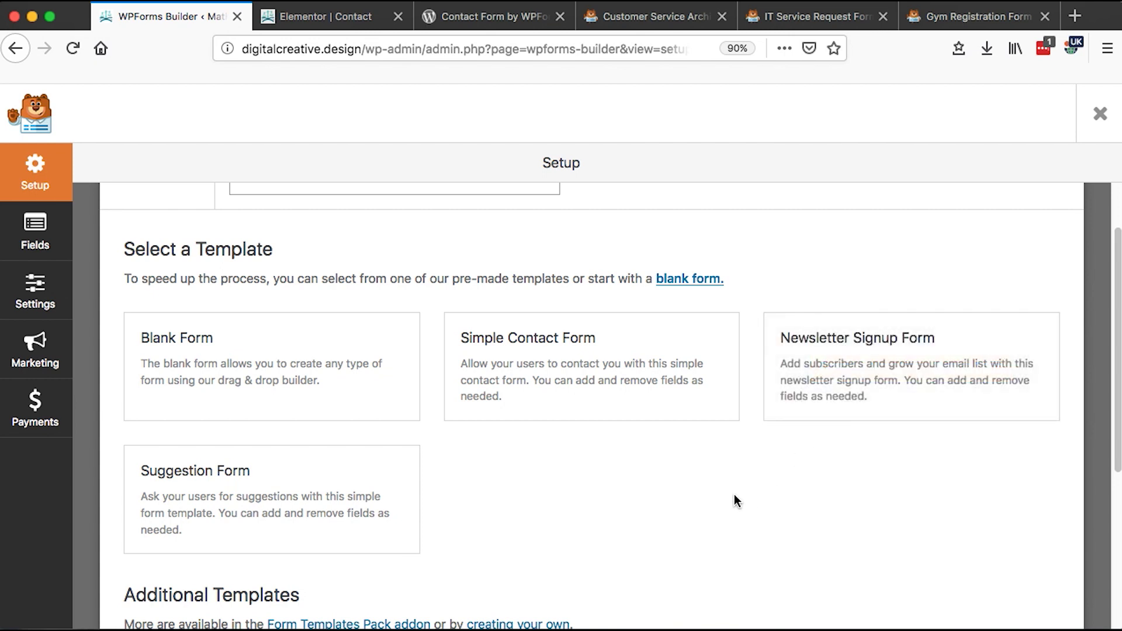
scroll(734, 494, down, 1)
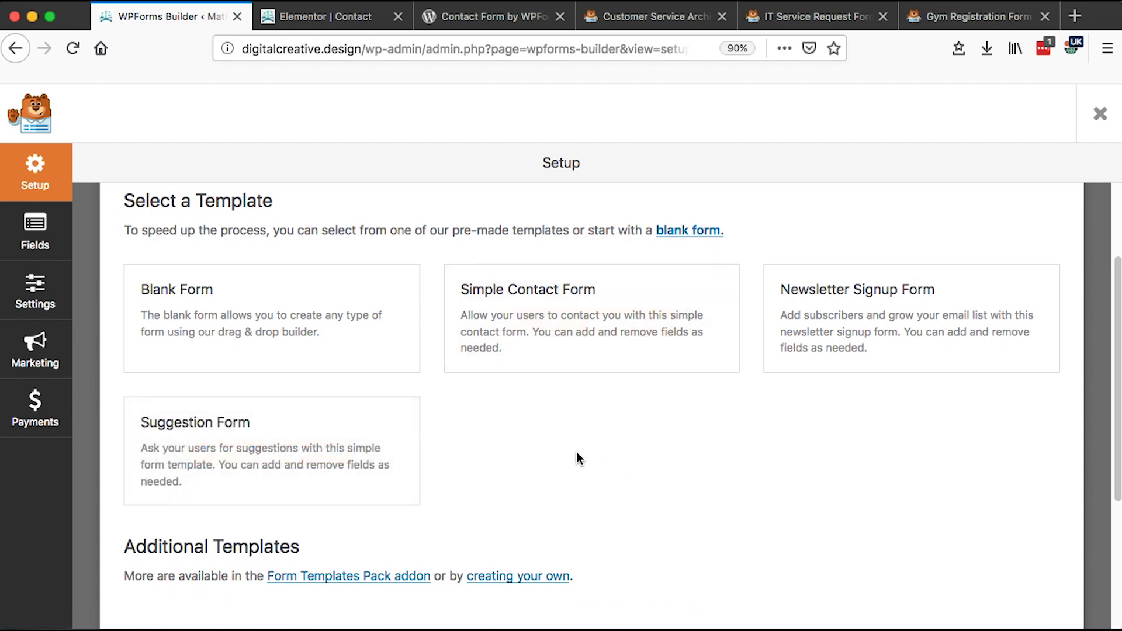
mouse_move(573, 313)
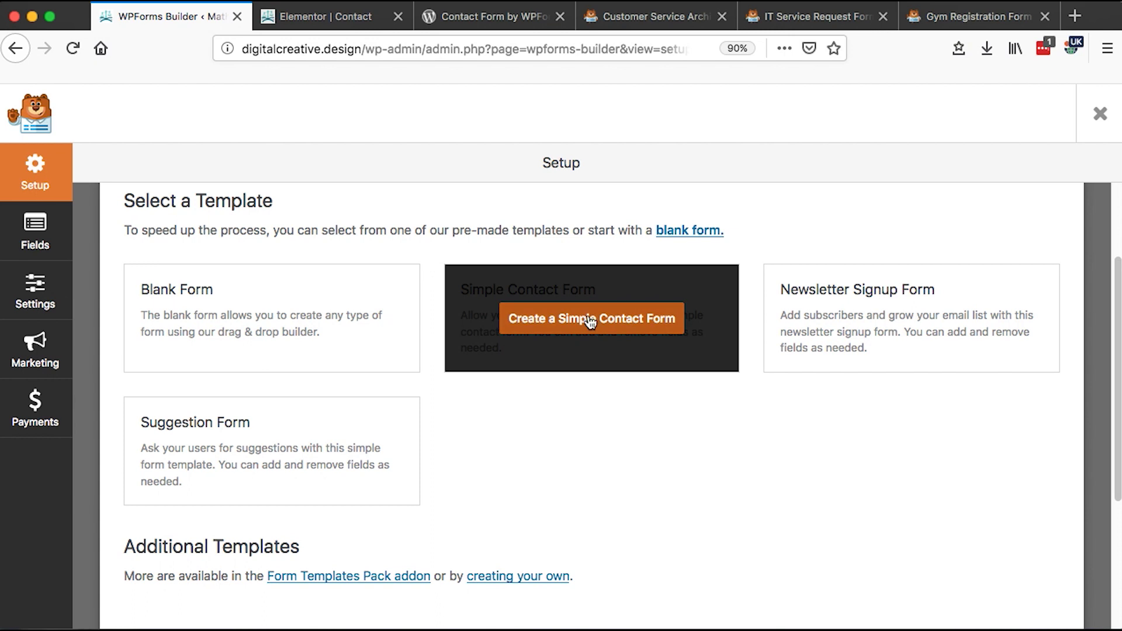
click(584, 321)
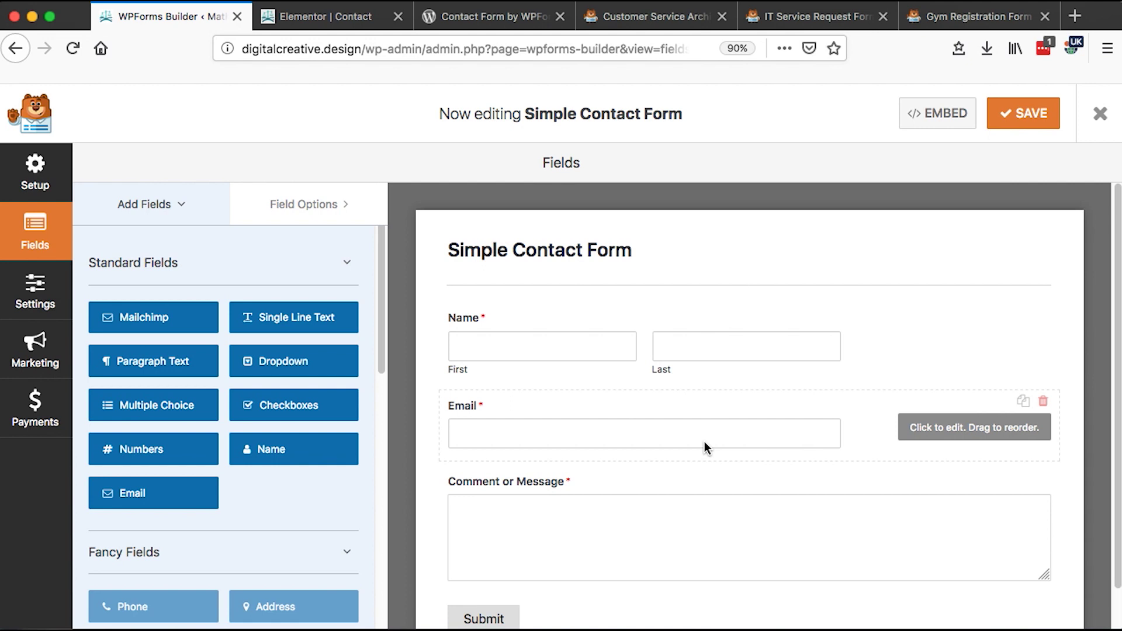
Drag the Email, Comment or Message and Name fields around, ending in Name, Email, Comment order.
scroll(704, 440, down, 1)
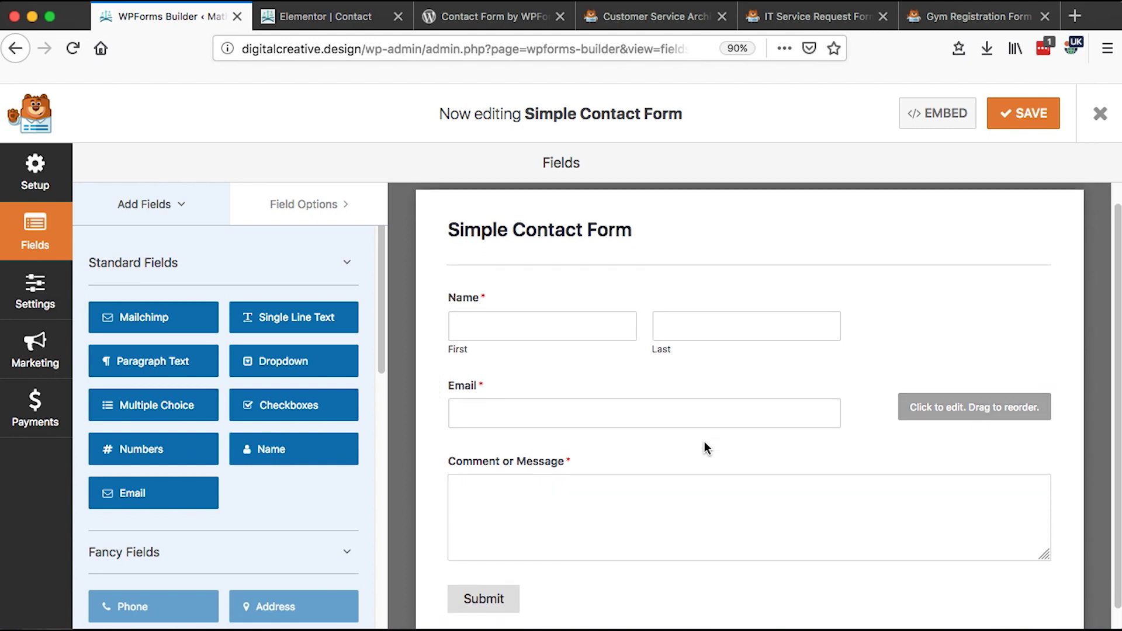
click(868, 386)
drag(868, 385, 846, 362)
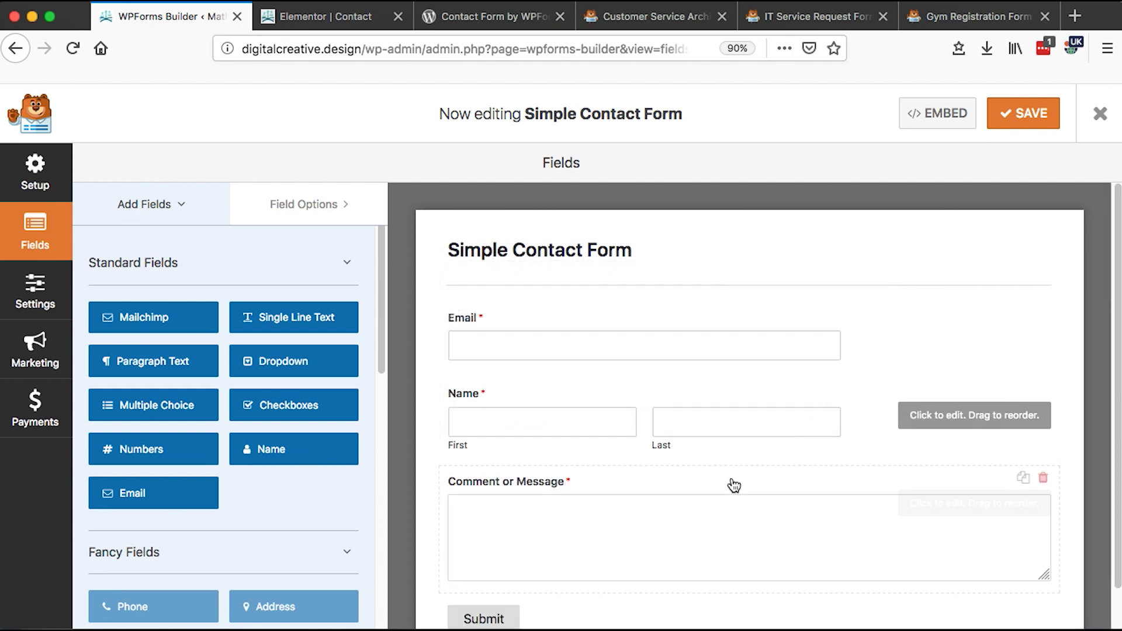
drag(797, 471, 776, 374)
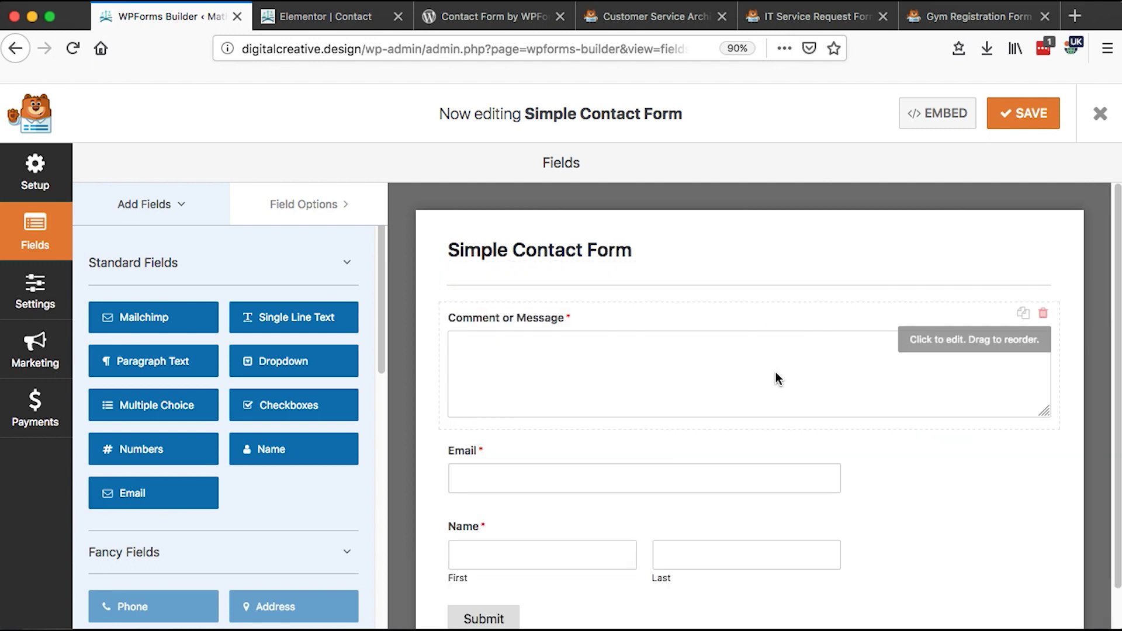
scroll(752, 469, down, 1)
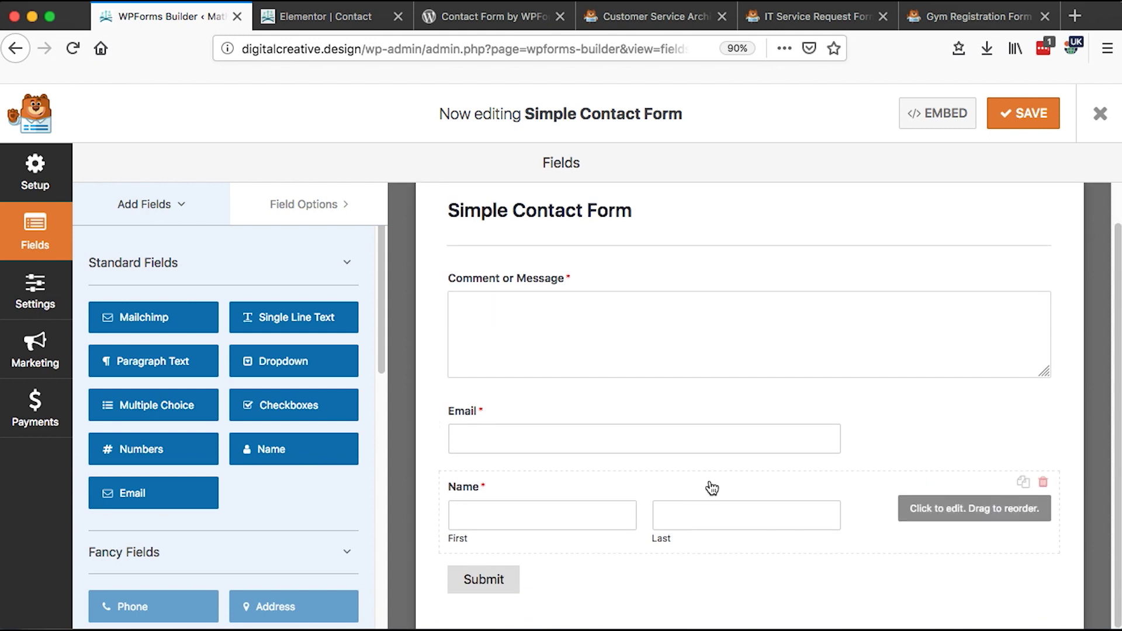
drag(709, 489, 697, 376)
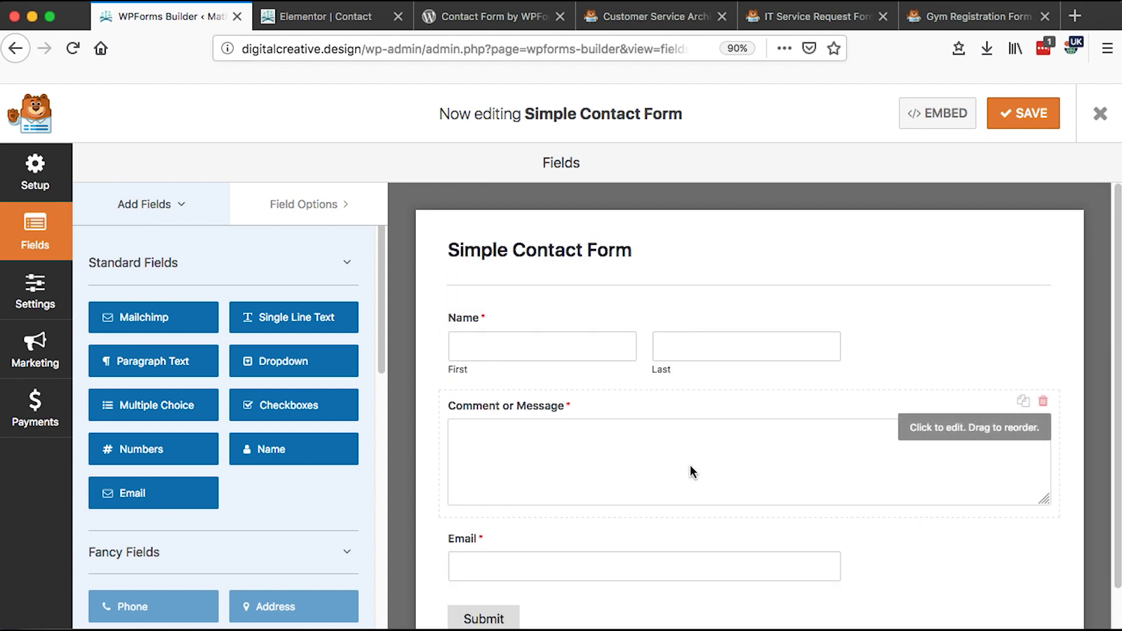
scroll(691, 466, down, 1)
drag(619, 507, 617, 378)
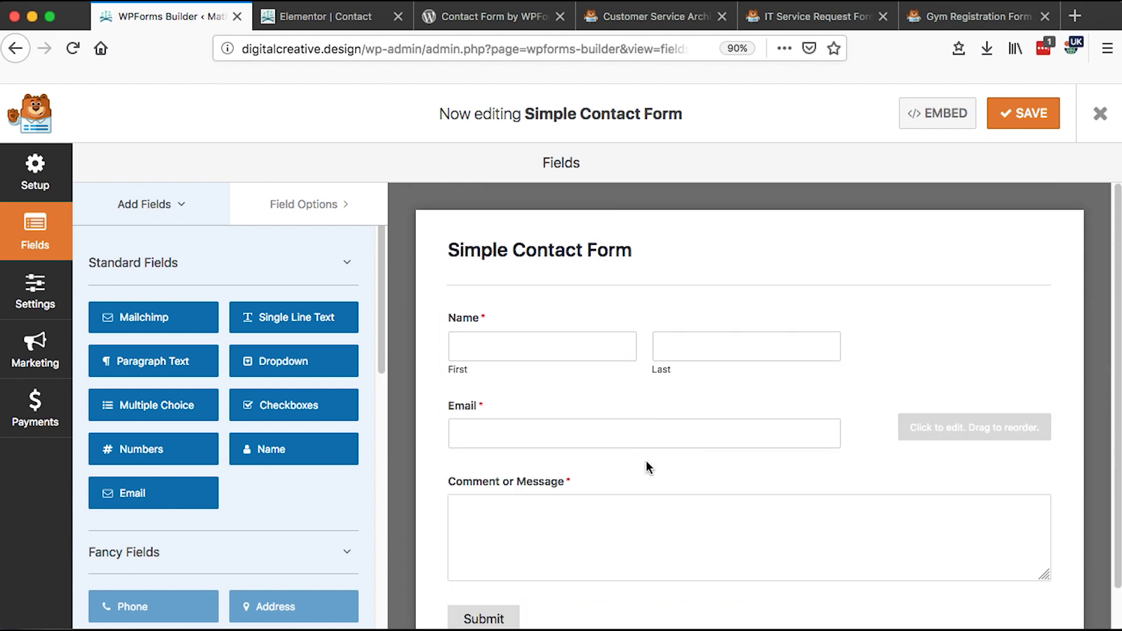
scroll(646, 466, down, 1)
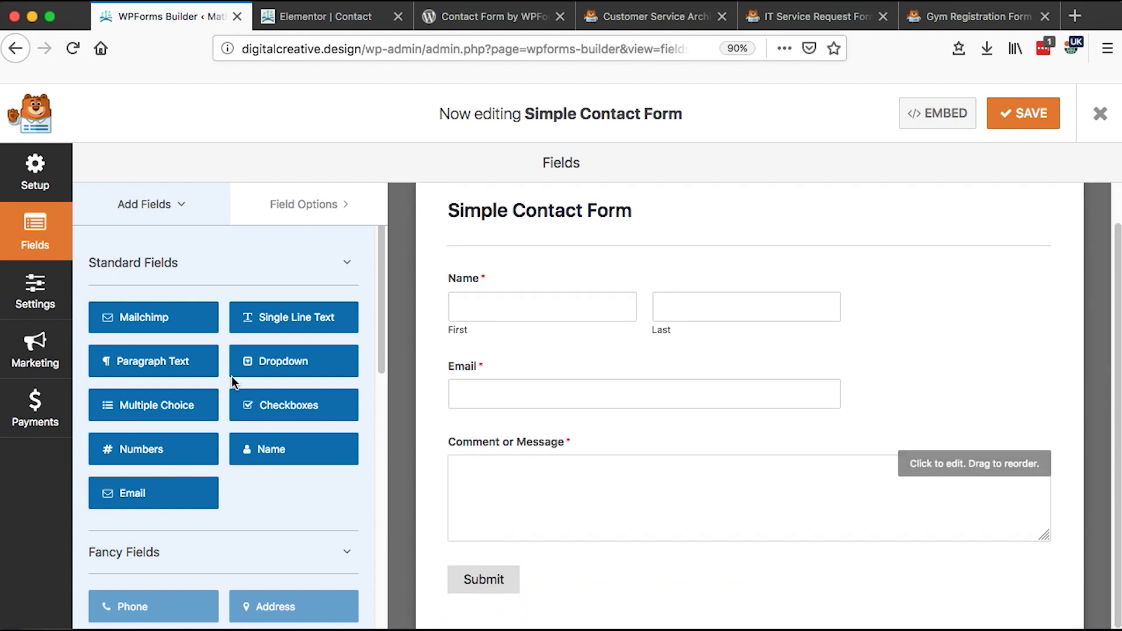
click(327, 407)
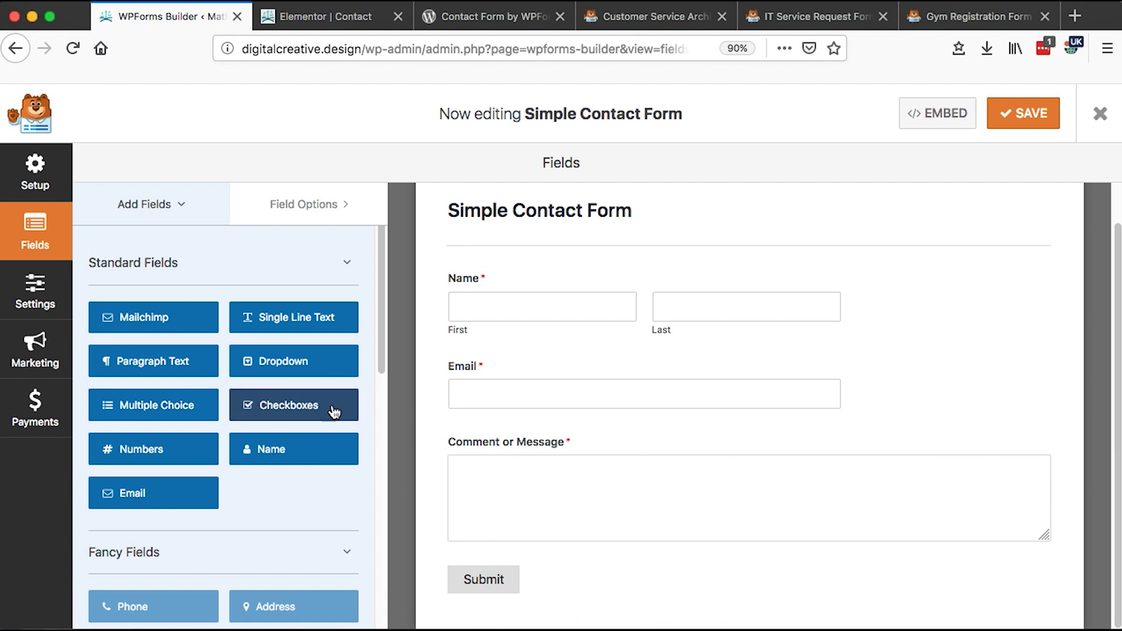
scroll(571, 534, down, 2)
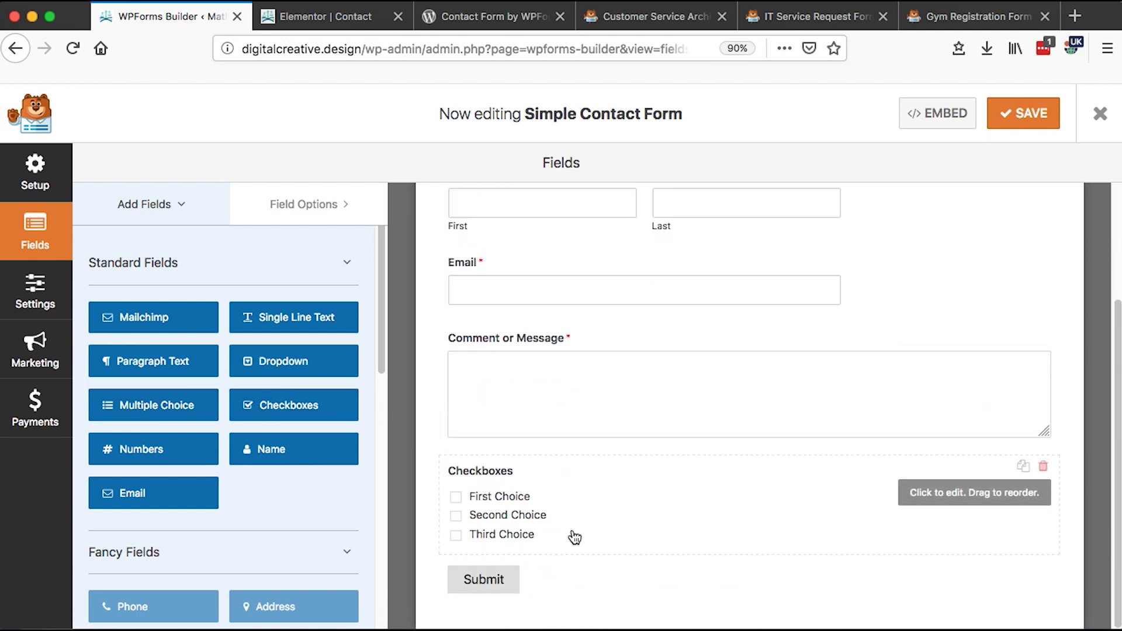
click(532, 504)
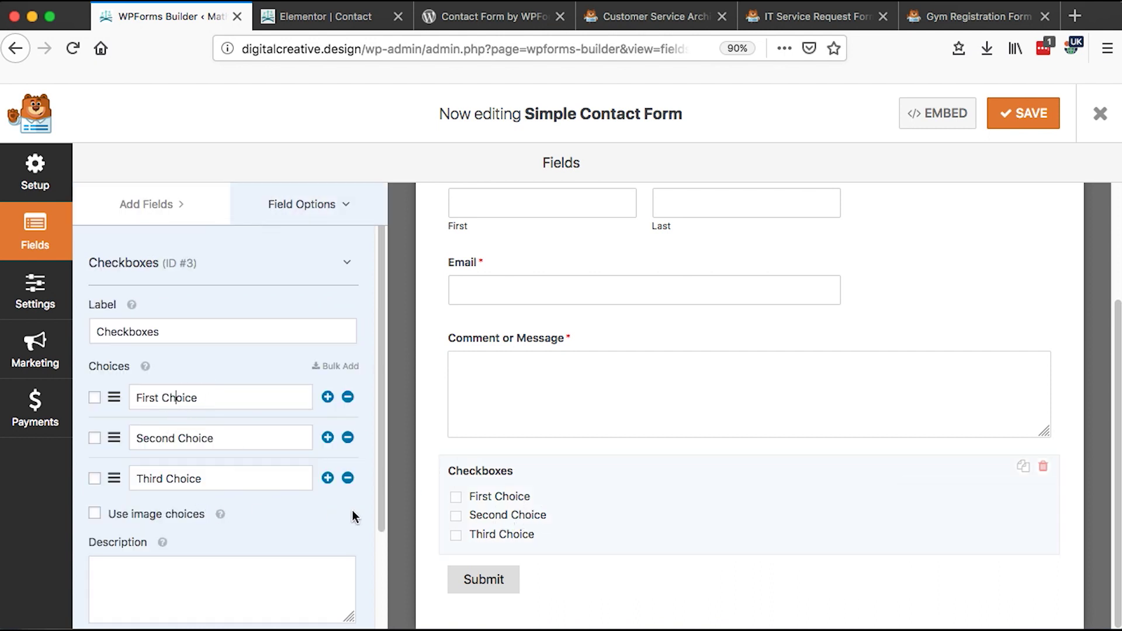
click(328, 478)
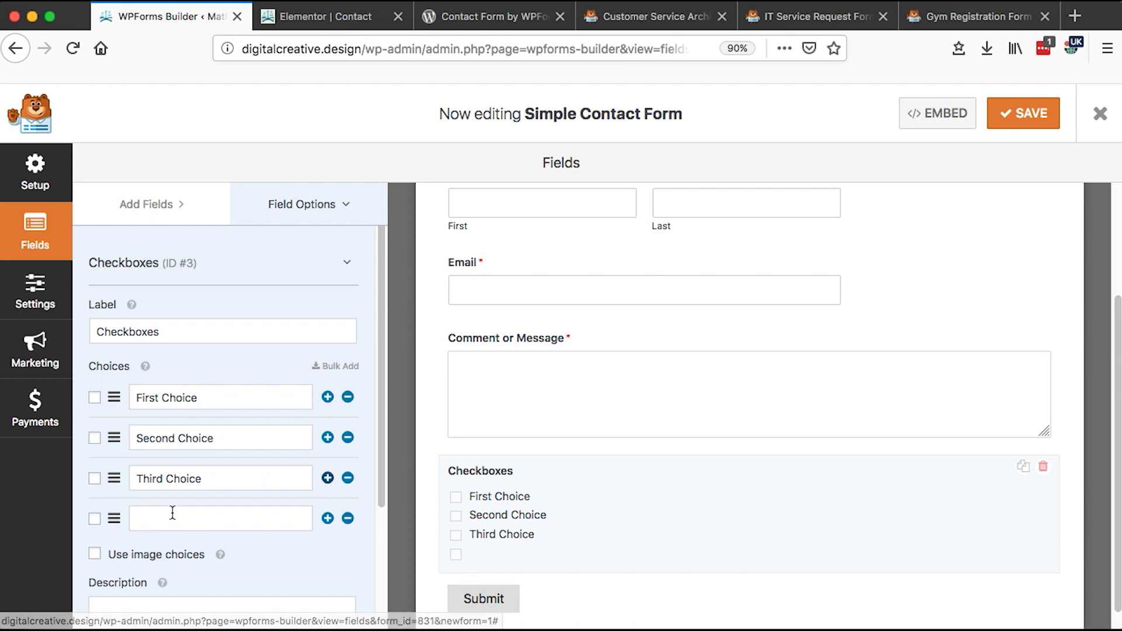
click(162, 526)
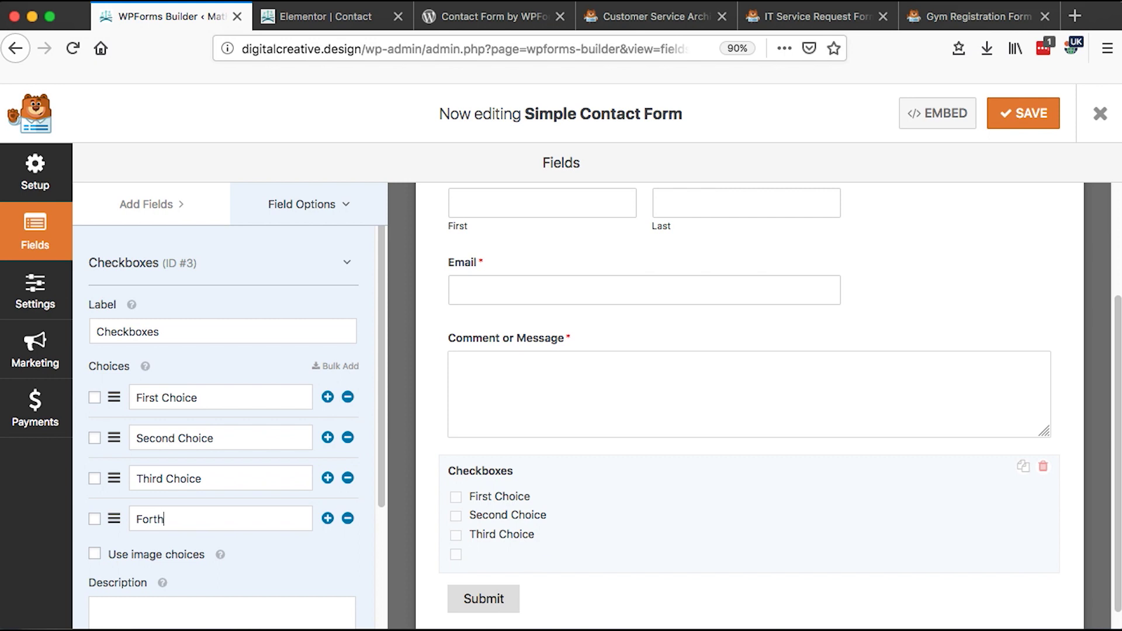
text(Forth Choice)
click(239, 481)
scroll(242, 432, down, 3)
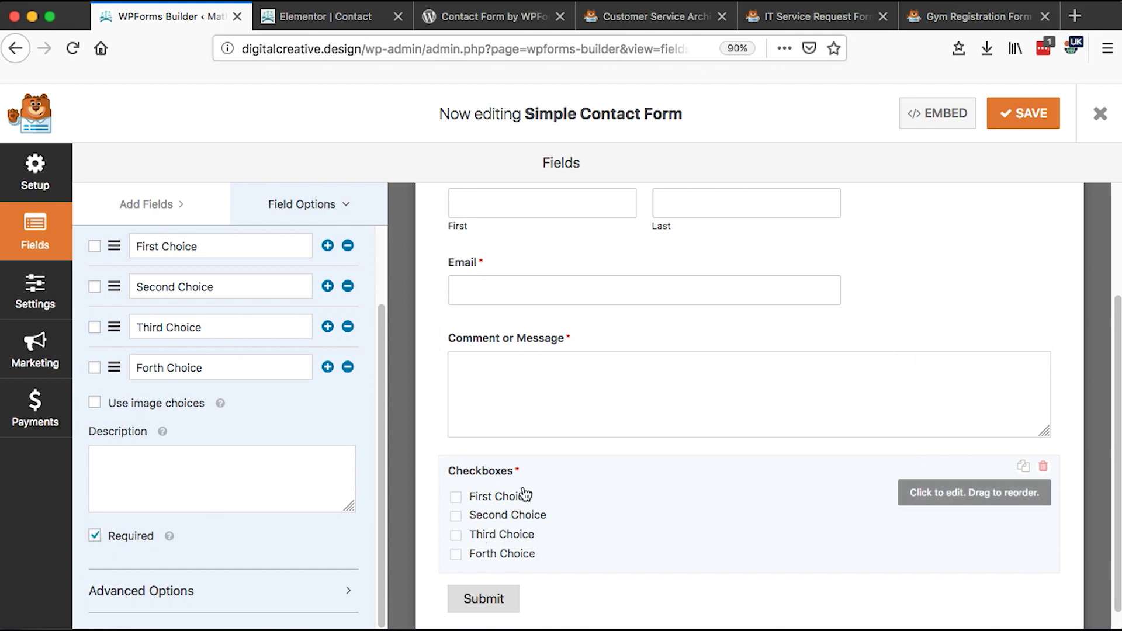
click(95, 536)
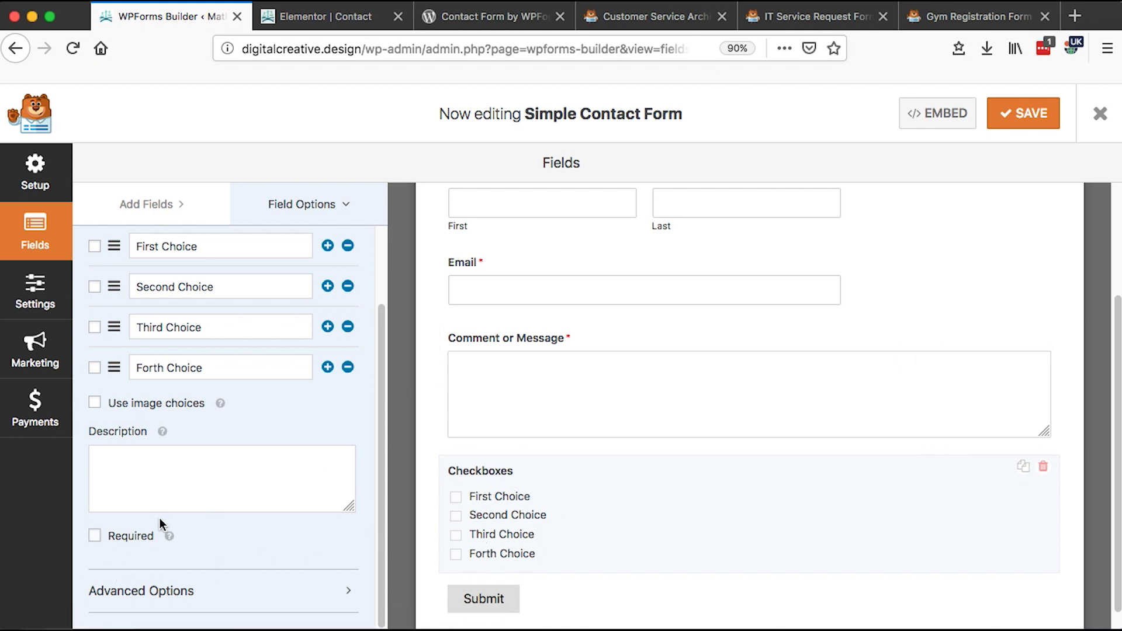
scroll(339, 473, up, 3)
click(328, 475)
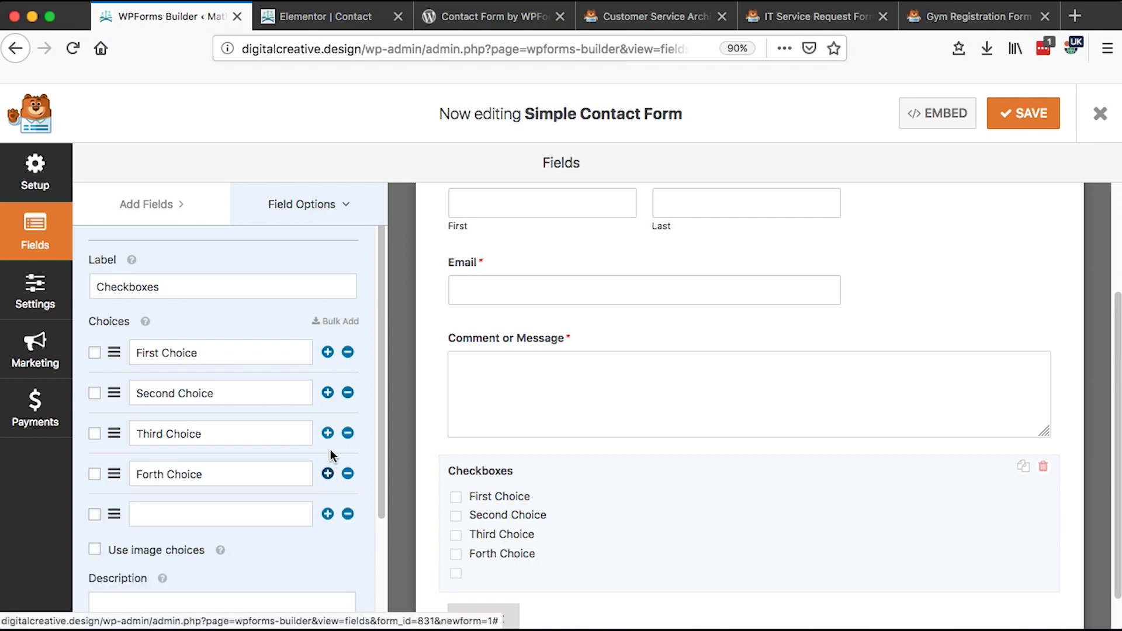
click(1043, 469)
click(537, 407)
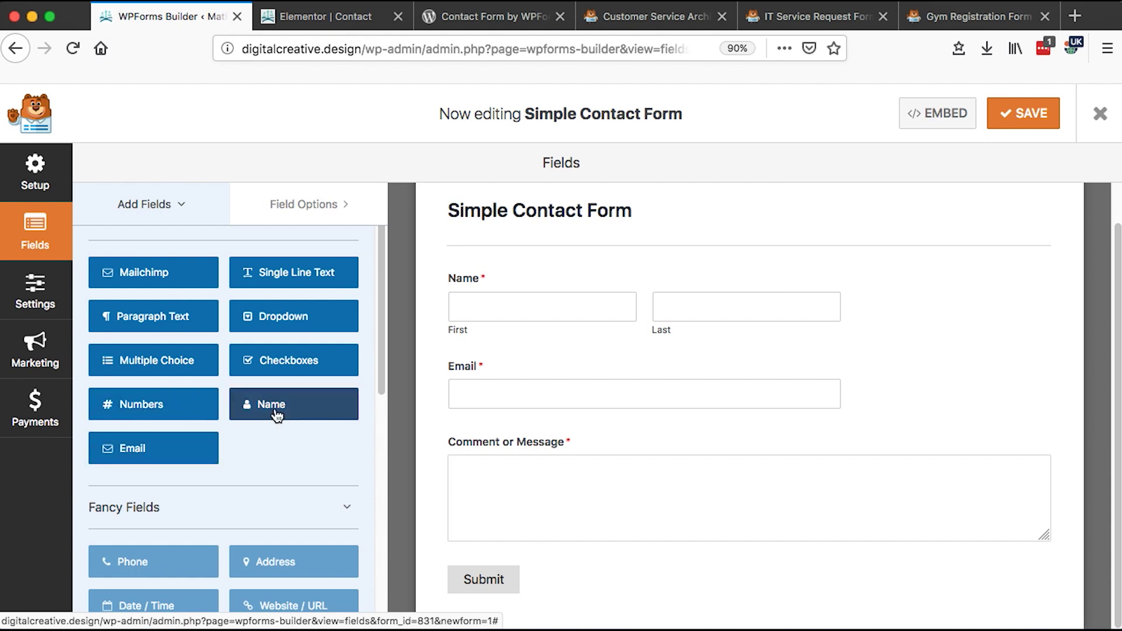
Add a Mailchimp newsletter sign-up field below Comment or Message using the Free Resources list.
drag(130, 270, 498, 560)
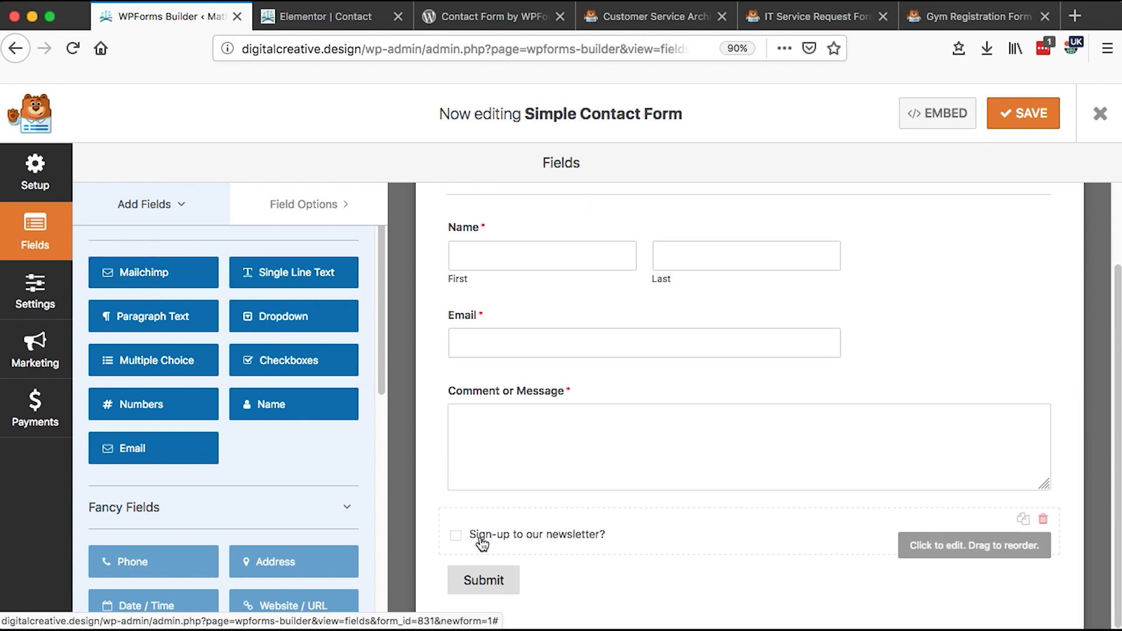
click(632, 521)
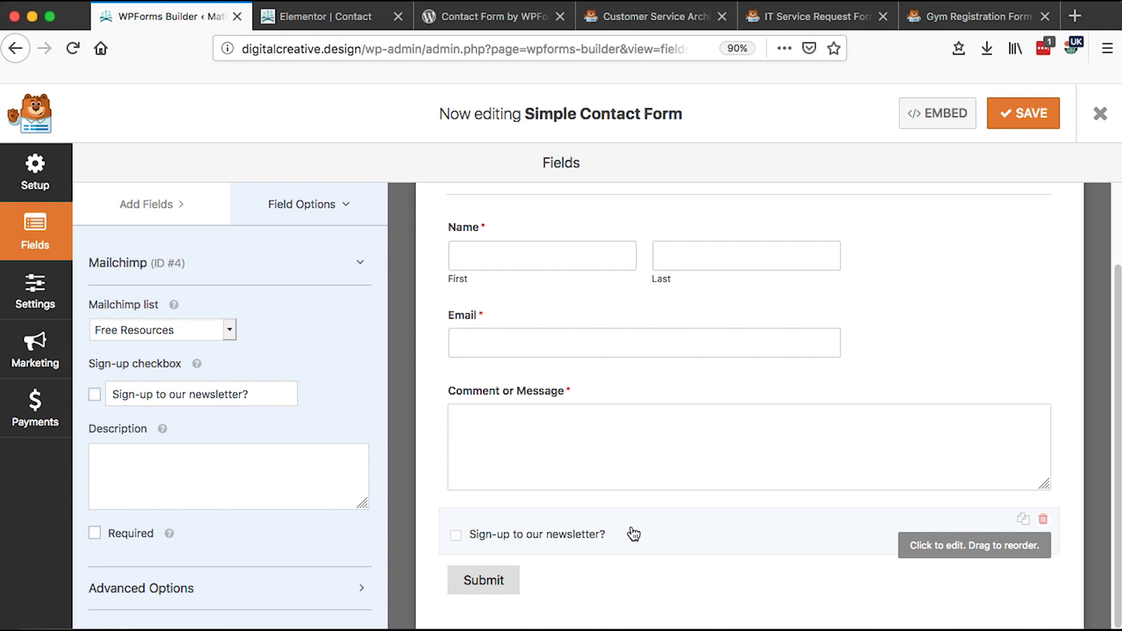
click(231, 330)
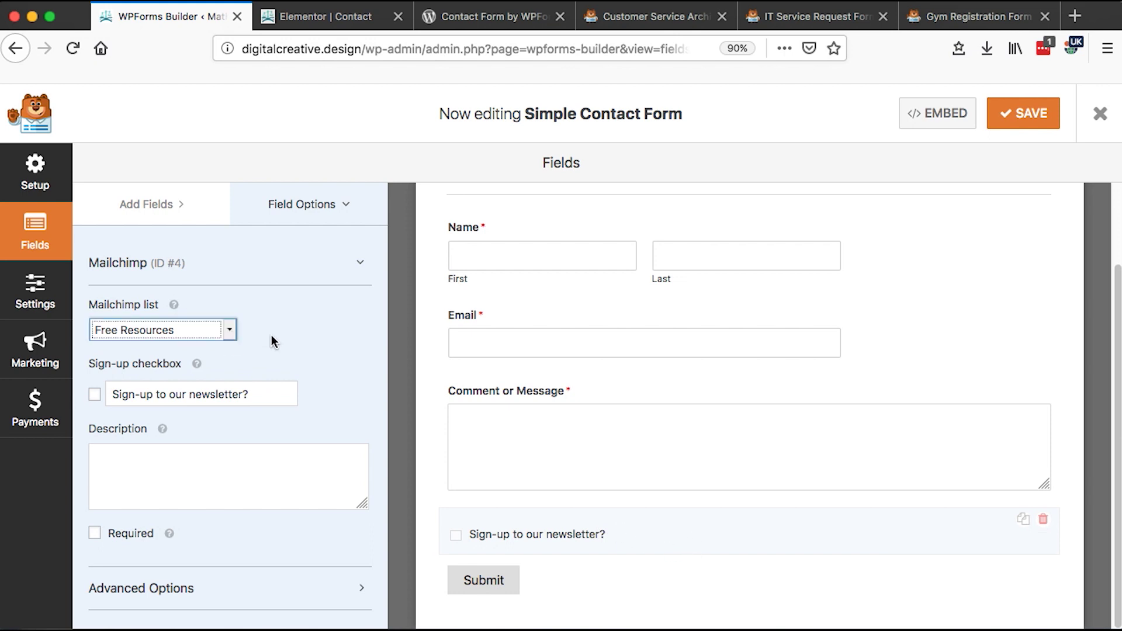
drag(128, 393, 250, 393)
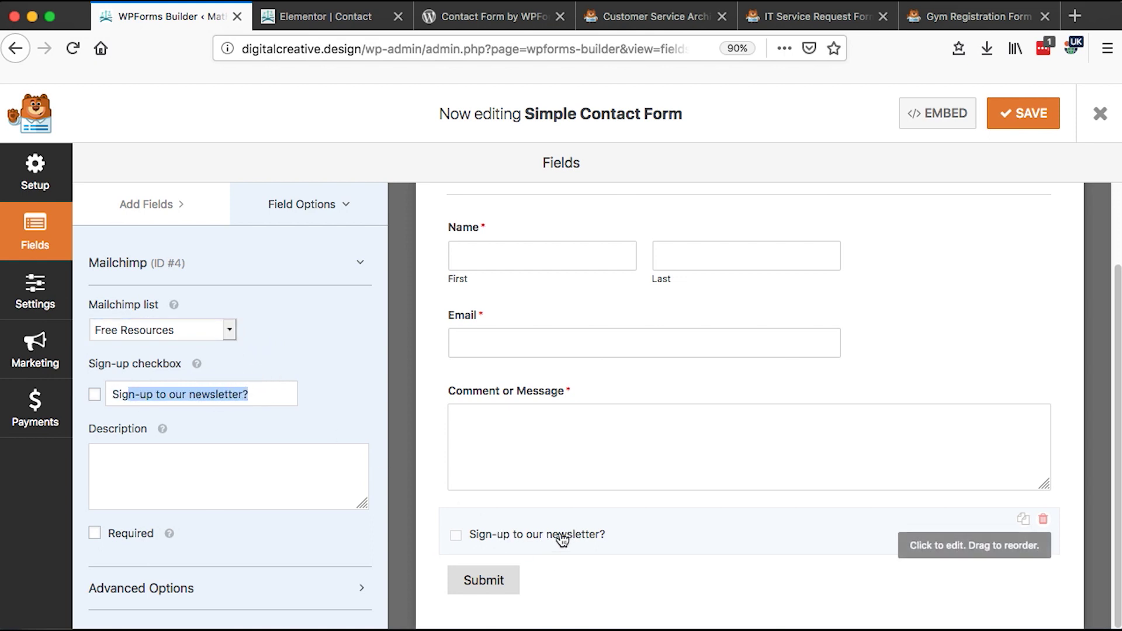
scroll(576, 441, up, 3)
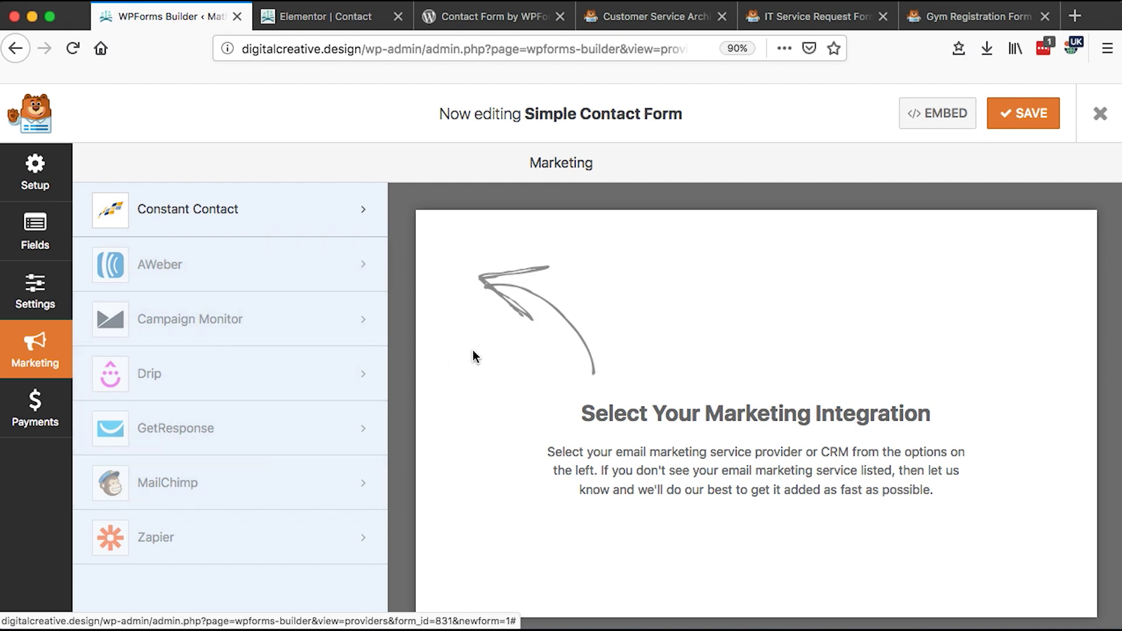
Save the form, check the PRO-only PayPal and Stripe payment options, and return to Fields.
click(1040, 121)
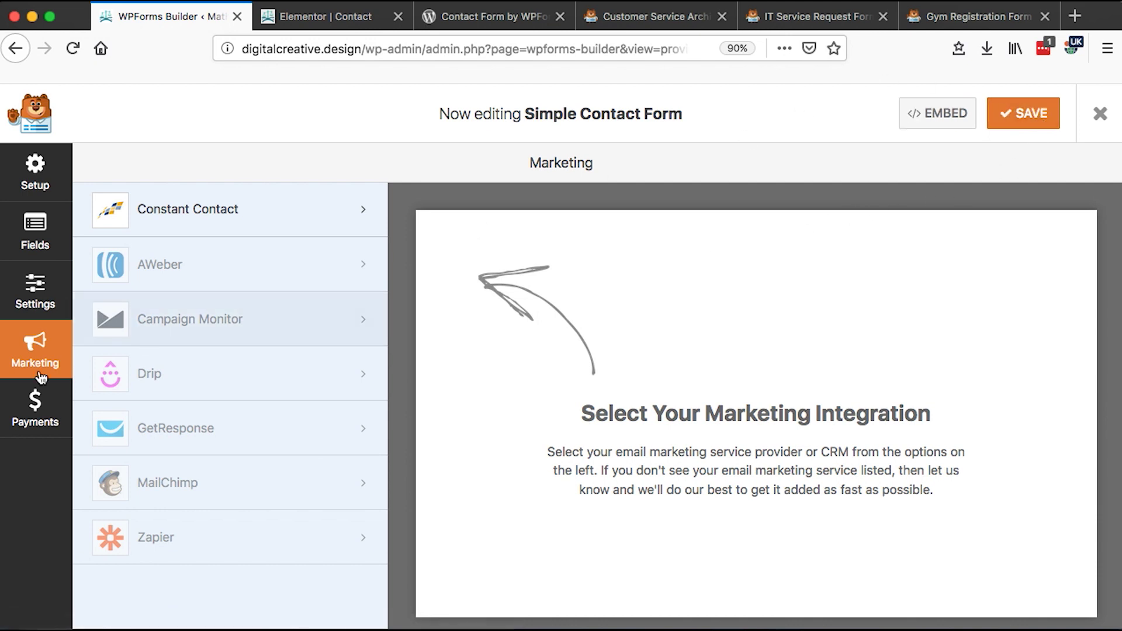
click(35, 408)
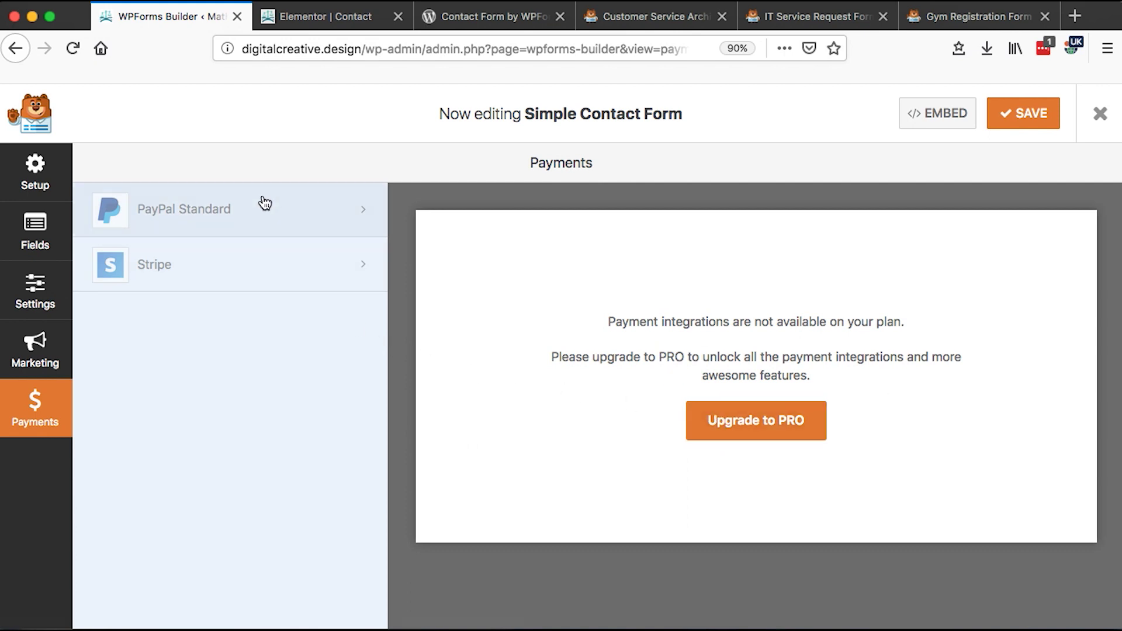
click(38, 228)
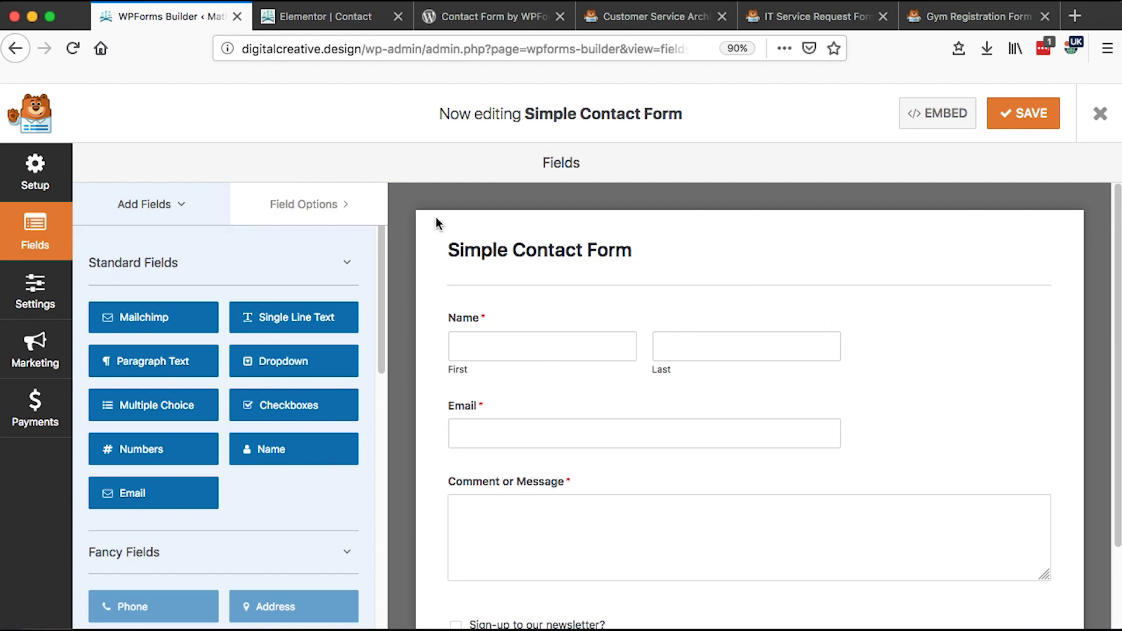
Select the newsletter sign-up checkbox and expand, then collapse, its Advanced Options.
scroll(437, 222, down, 3)
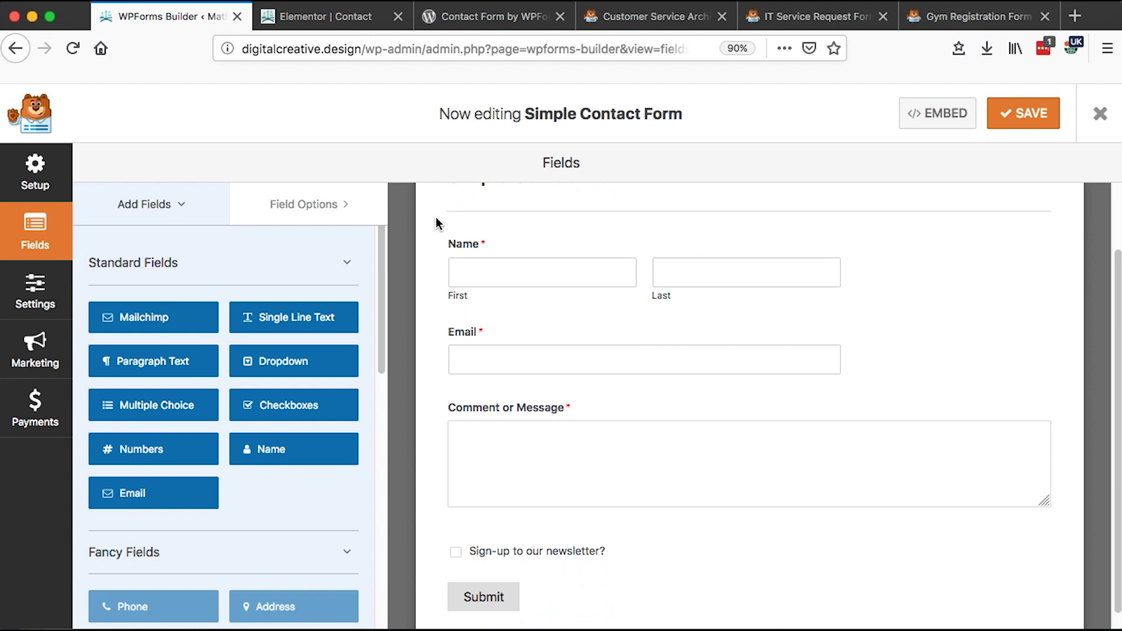
scroll(669, 261, up, 3)
scroll(669, 260, down, 3)
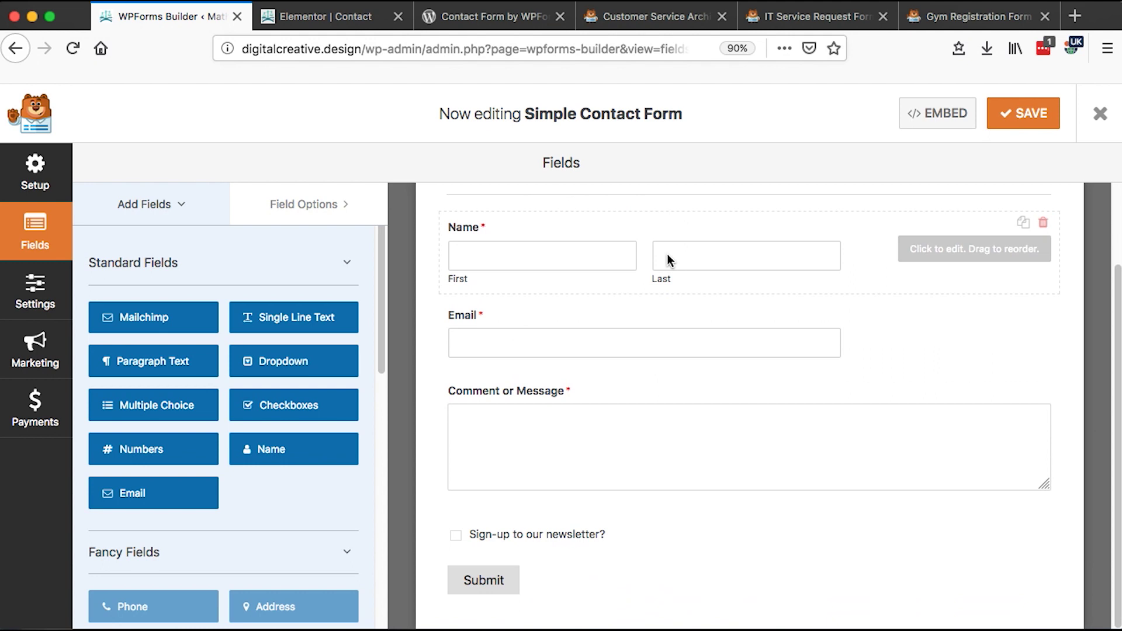
click(629, 537)
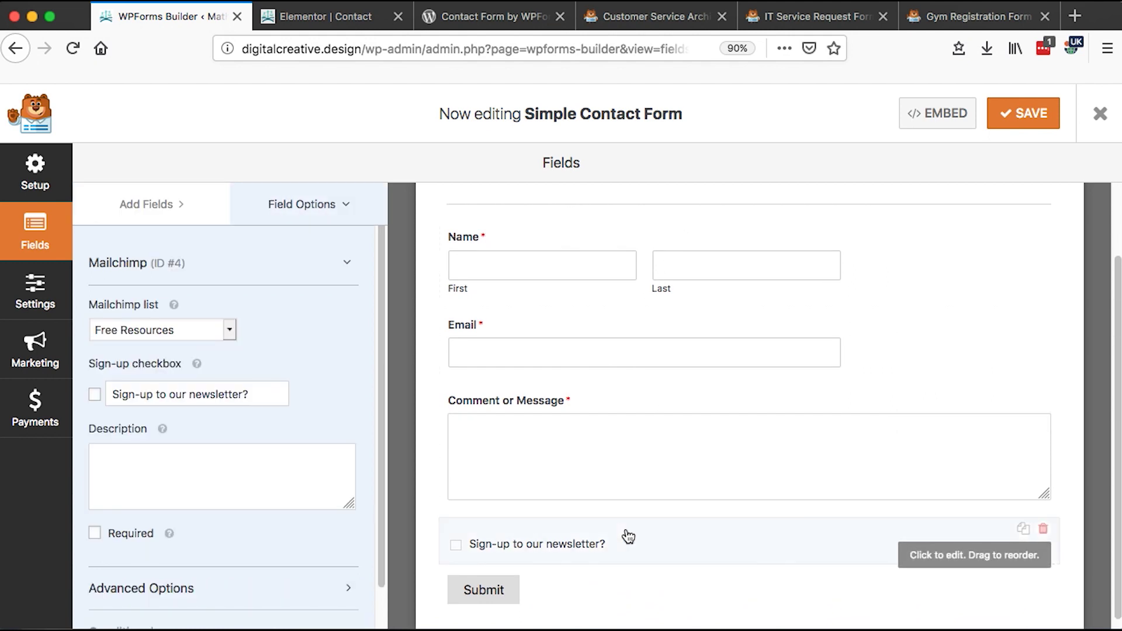
scroll(210, 546, down, 1)
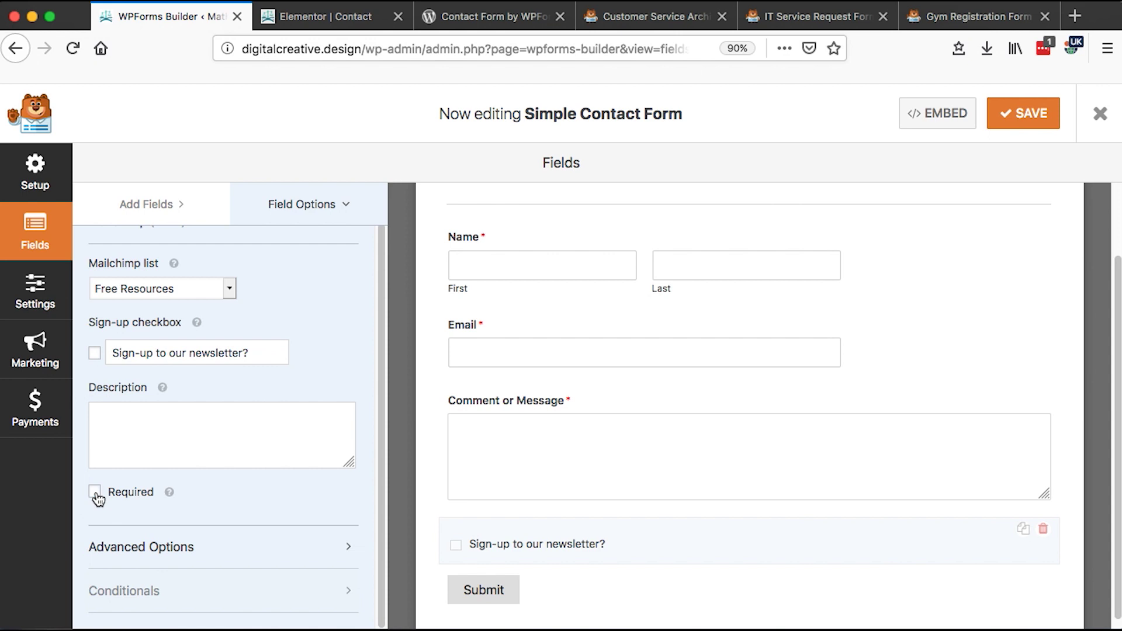
click(248, 555)
scroll(258, 543, down, 2)
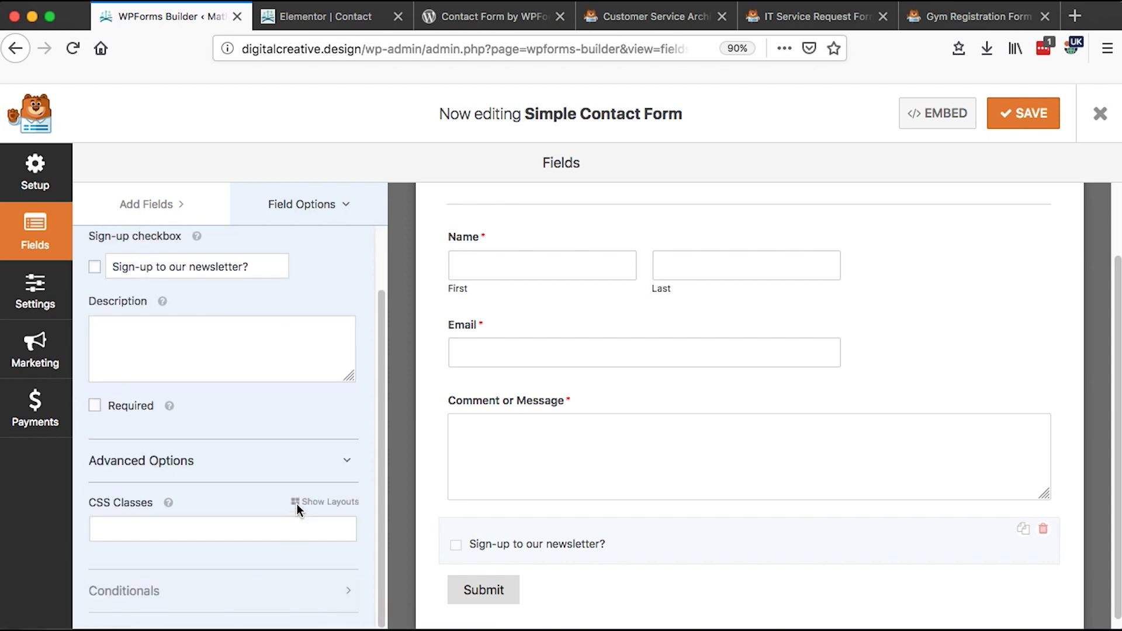
click(183, 458)
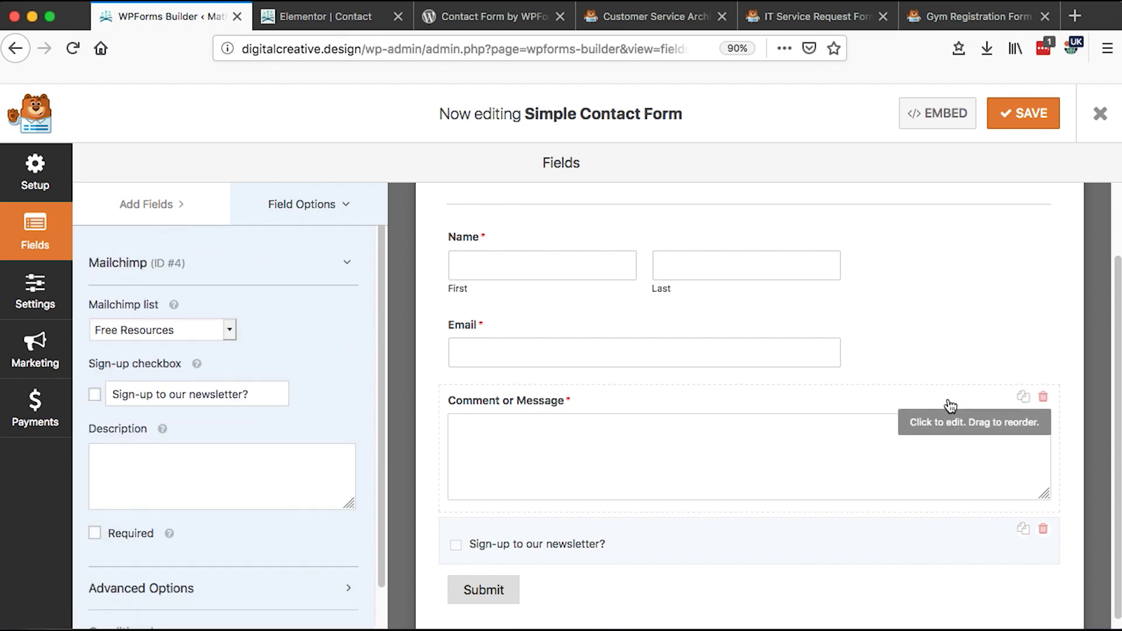
Try Small and Large sizes and Hide Label on Comment or Message, ending on Medium with the label shown.
click(515, 405)
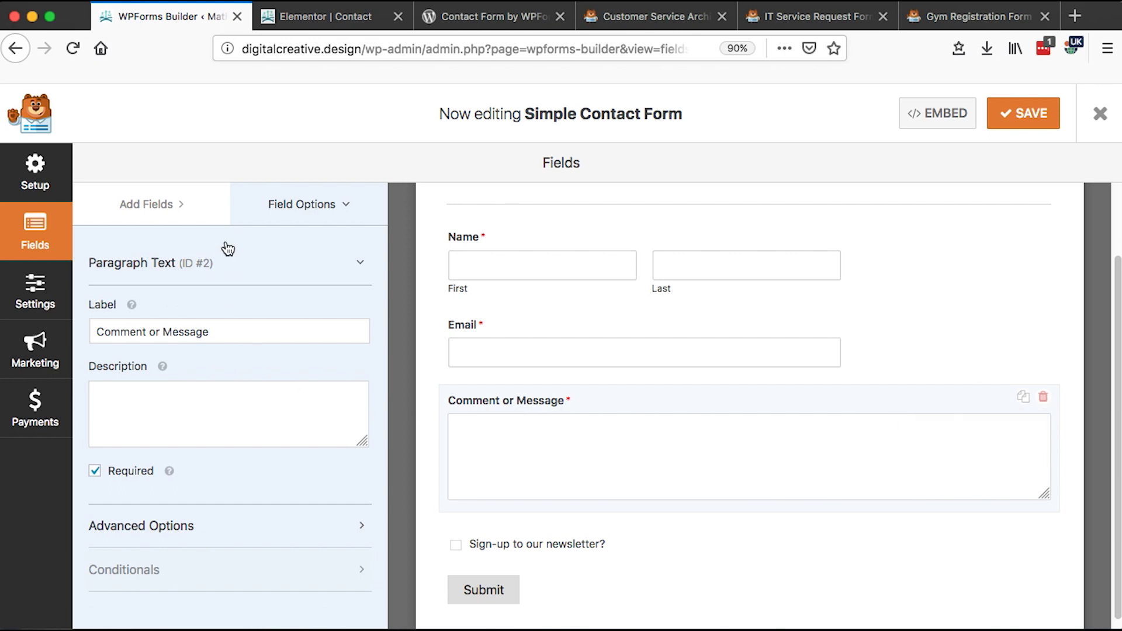
click(193, 528)
scroll(231, 528, down, 4)
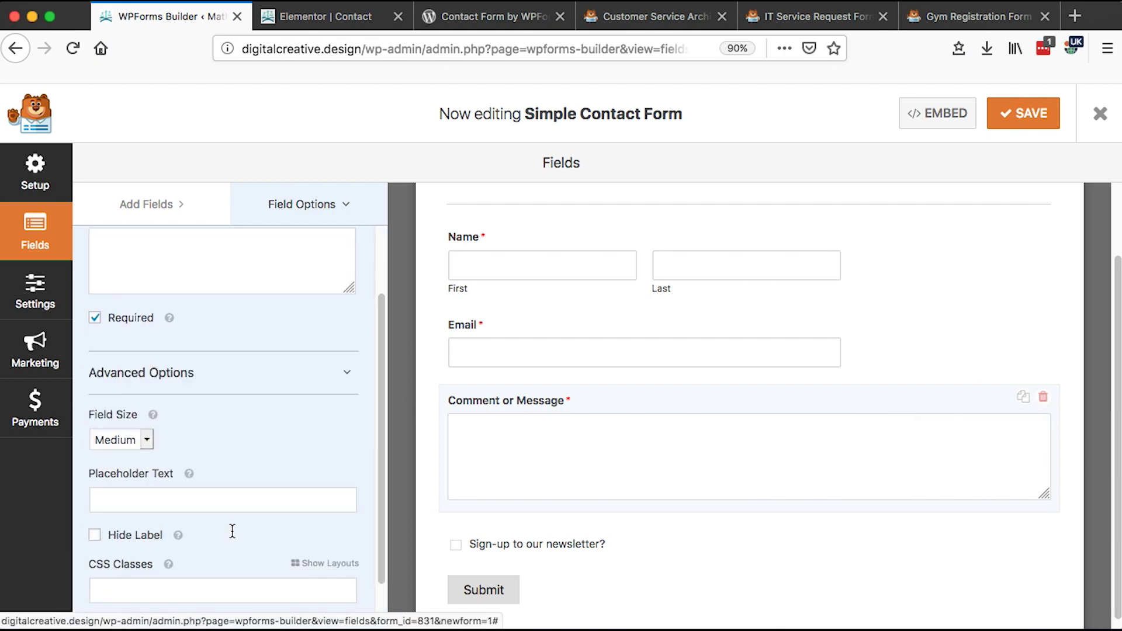
click(147, 402)
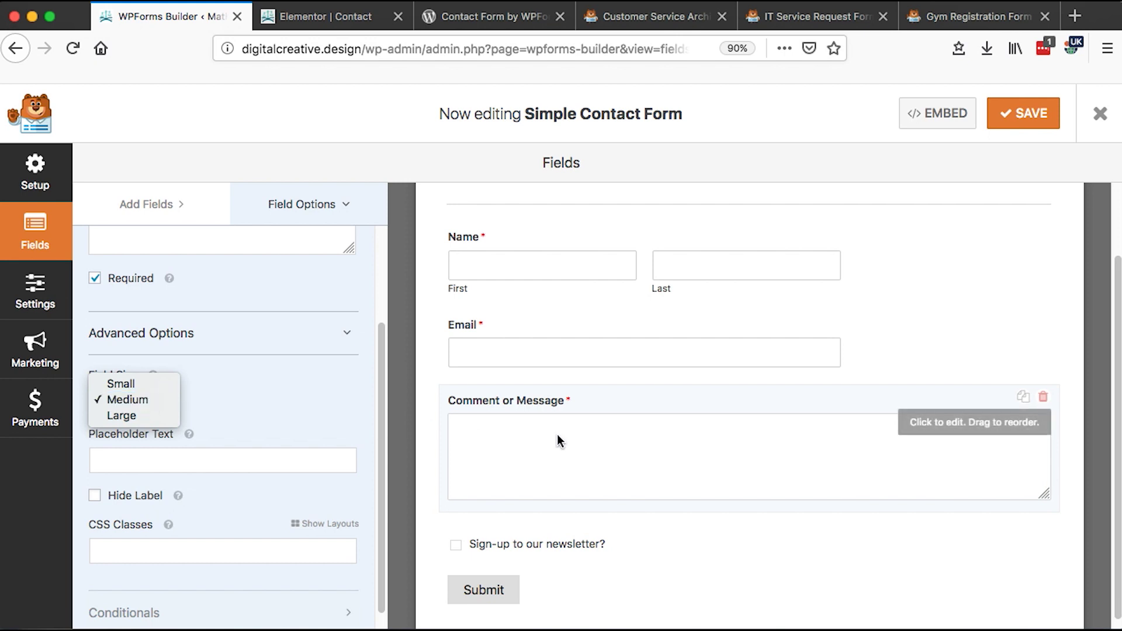
click(125, 384)
click(145, 402)
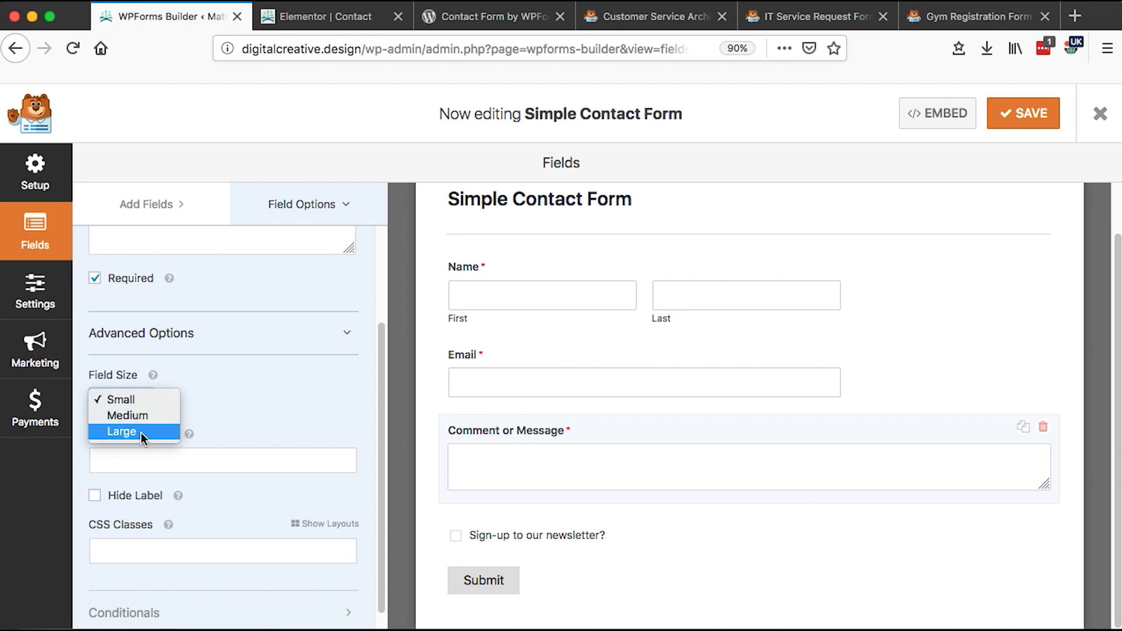
click(141, 432)
click(146, 403)
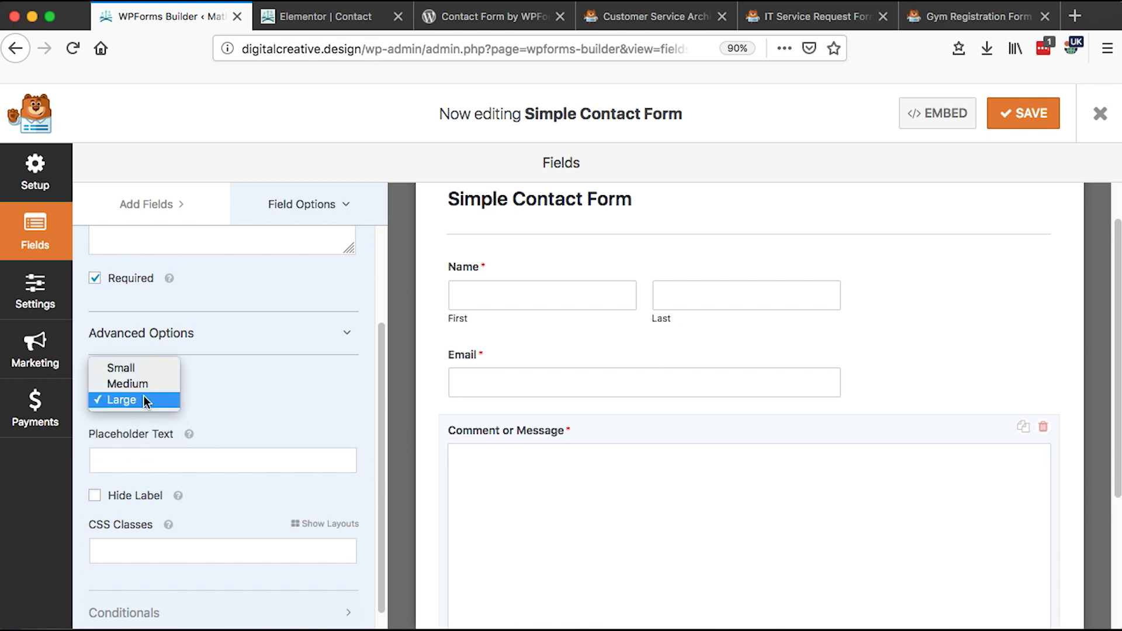
click(144, 384)
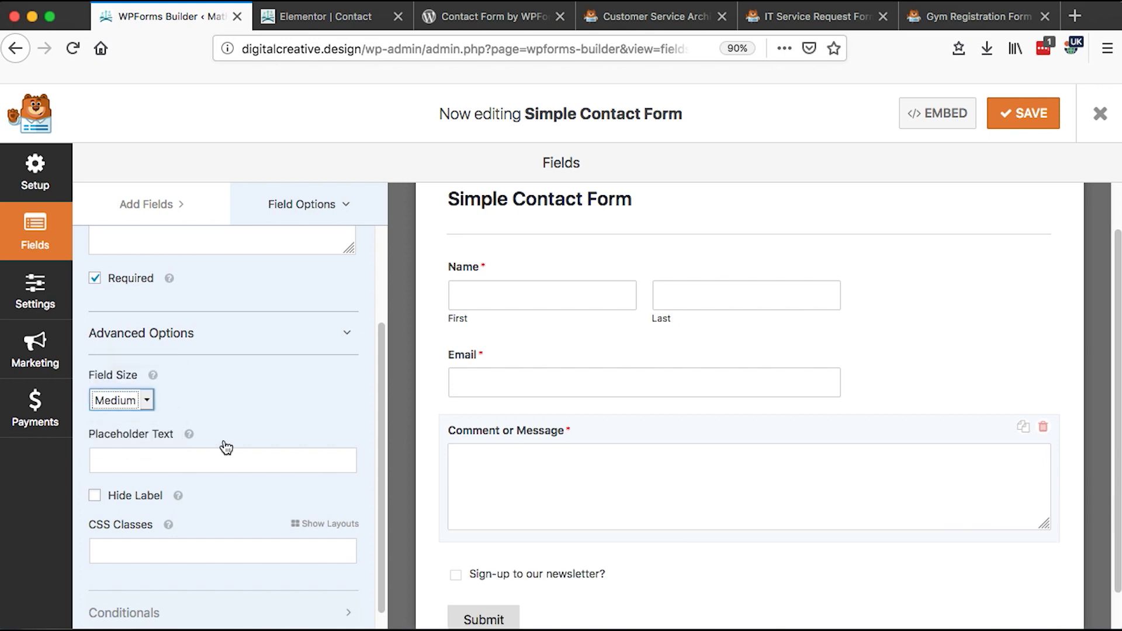
scroll(226, 447, down, 1)
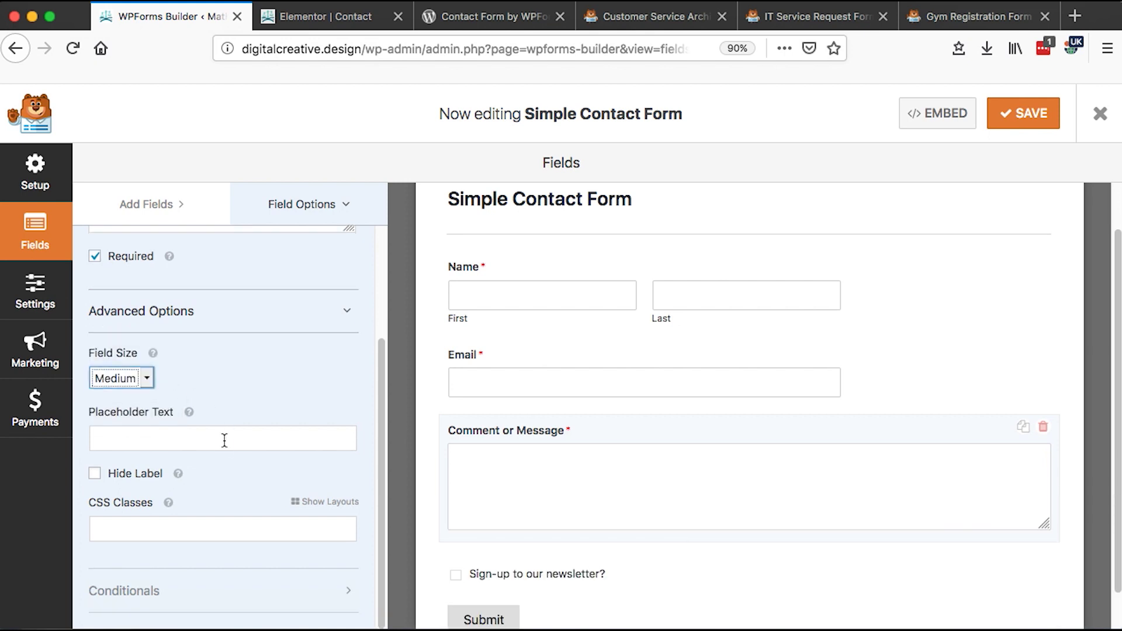
click(115, 474)
click(115, 475)
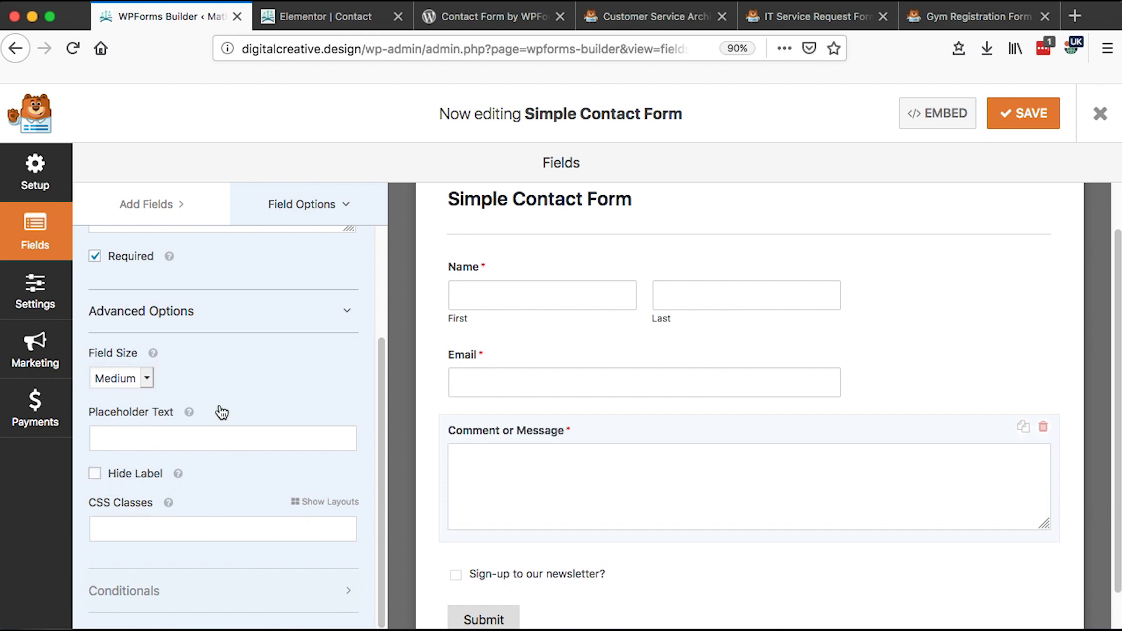
scroll(220, 411, up, 5)
Enable Email Confirmation on the Email field.
click(961, 361)
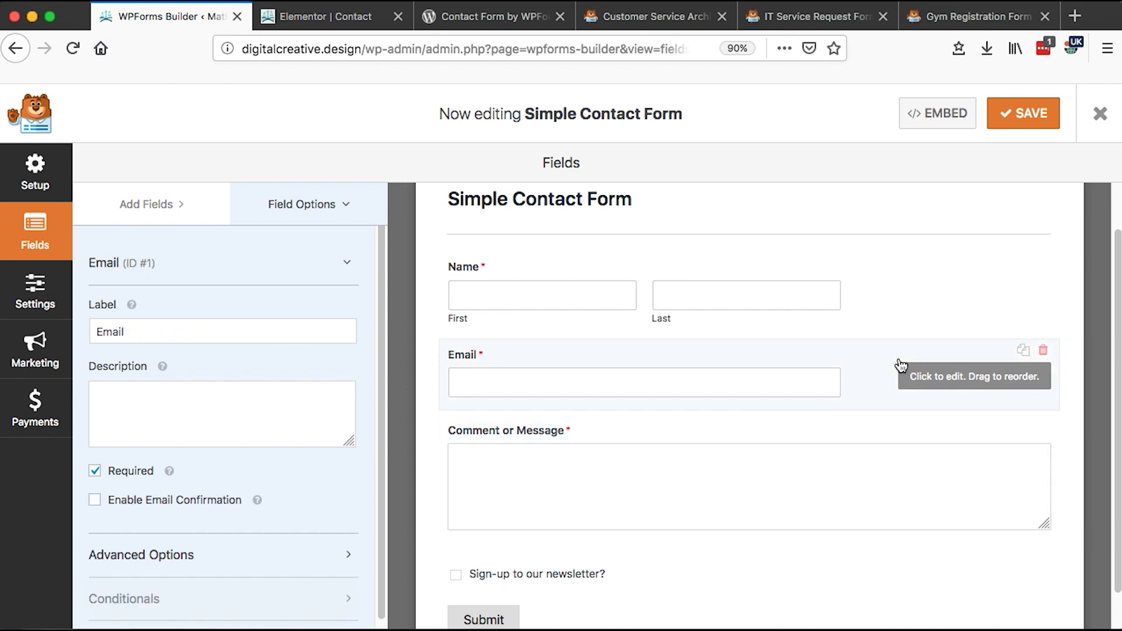
click(94, 501)
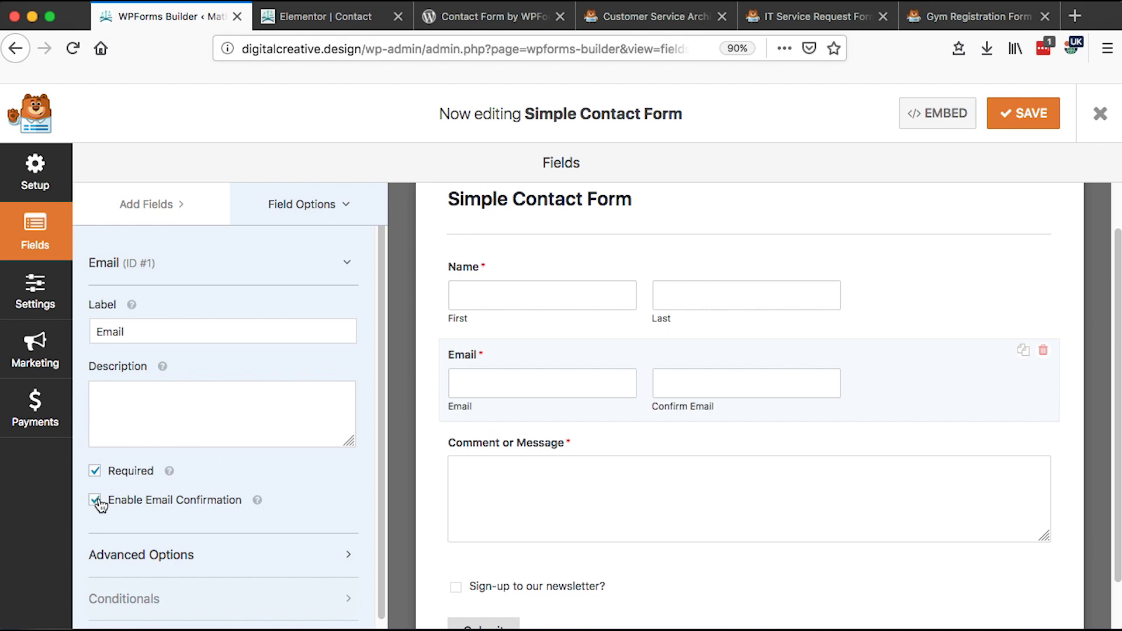
scroll(265, 481, down, 1)
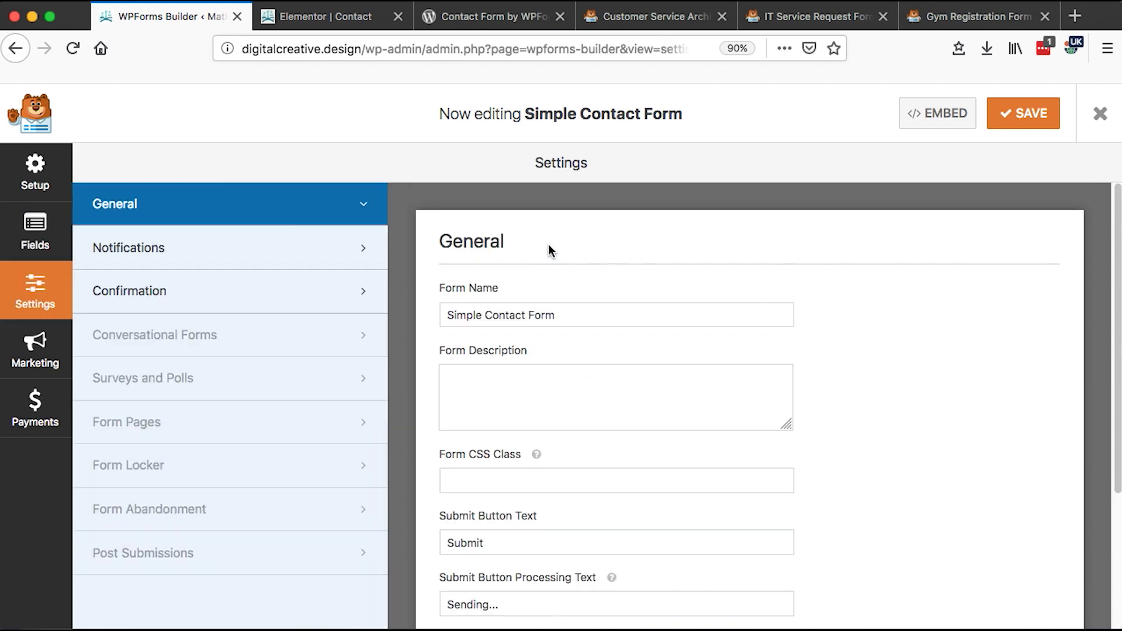
Name the form 'Demo Form' and change the notification subject to 'New Entry: Demo Form from Blog'.
triple_click(538, 313)
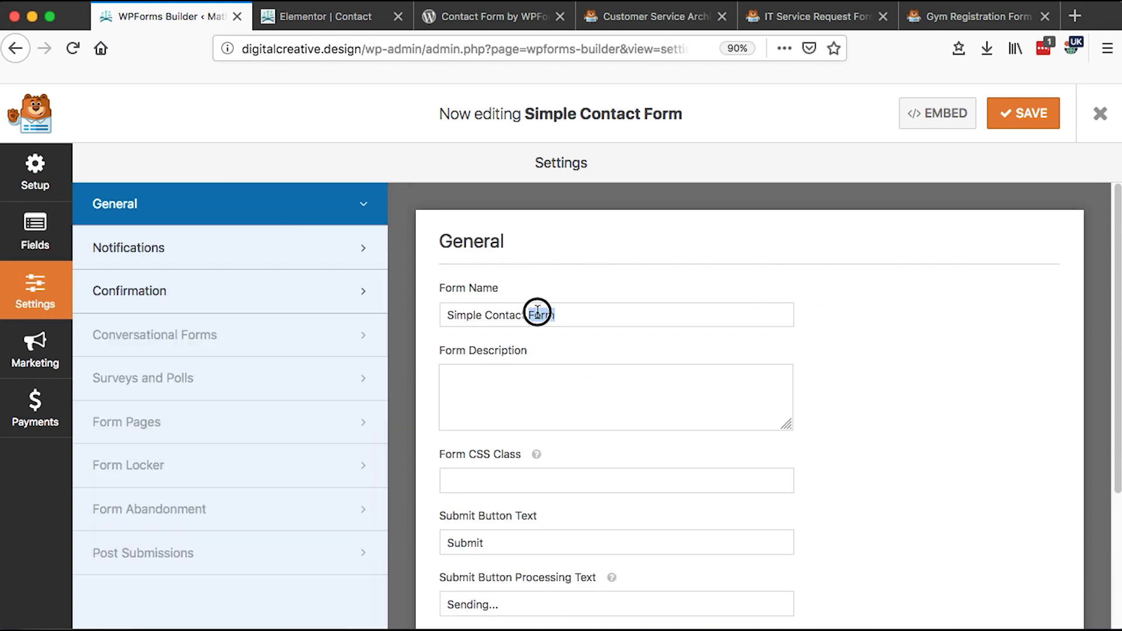
text(Demo Form)
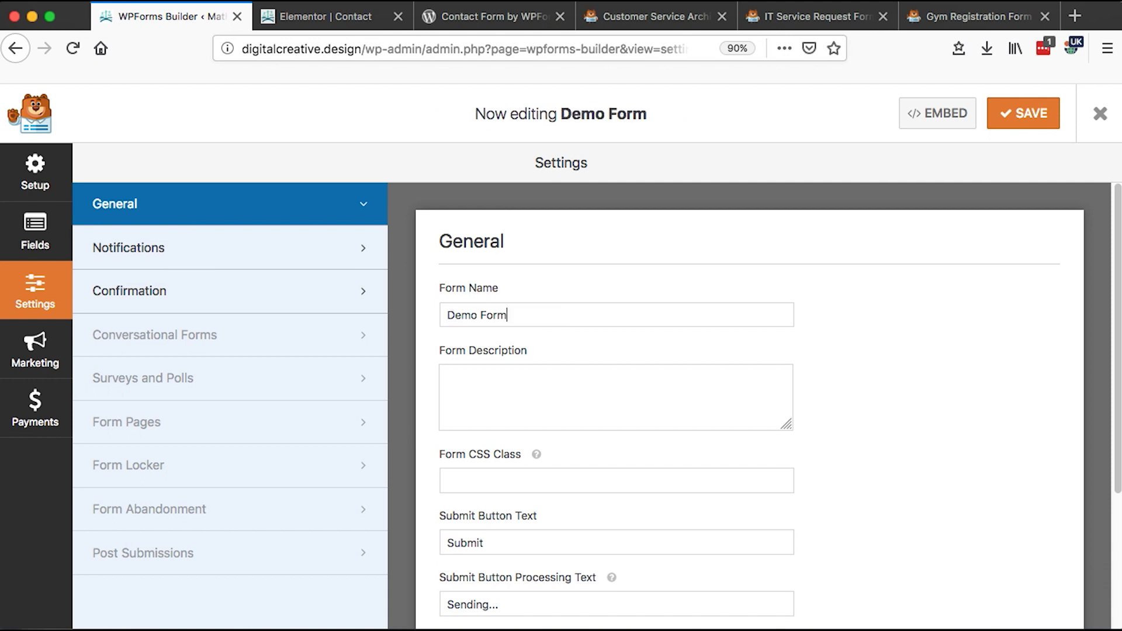
click(278, 254)
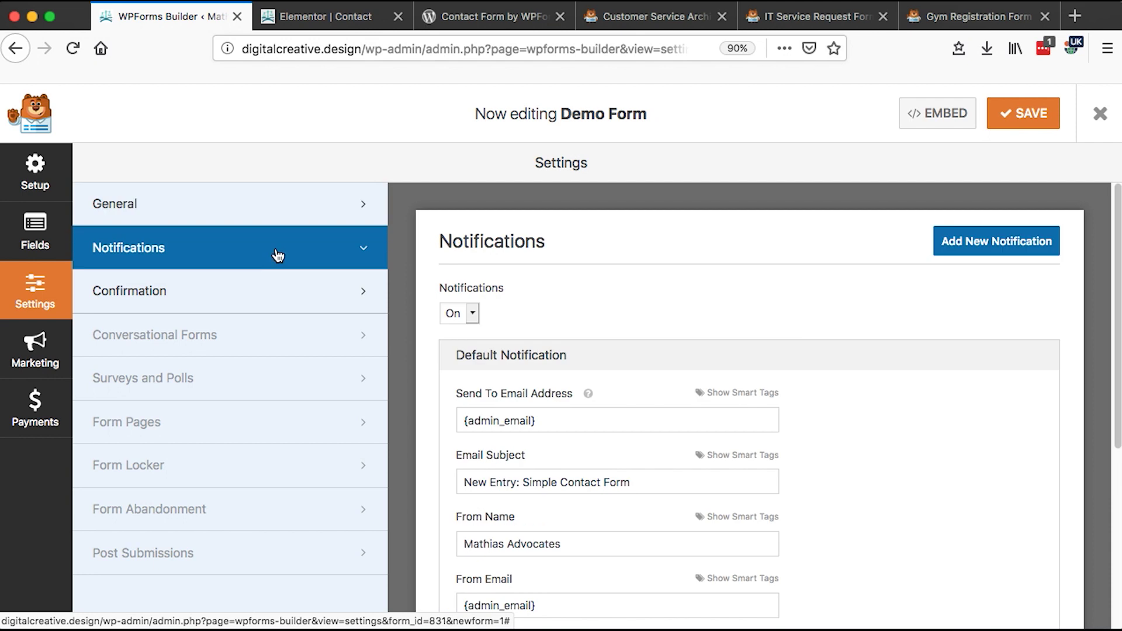
scroll(740, 267, down, 3)
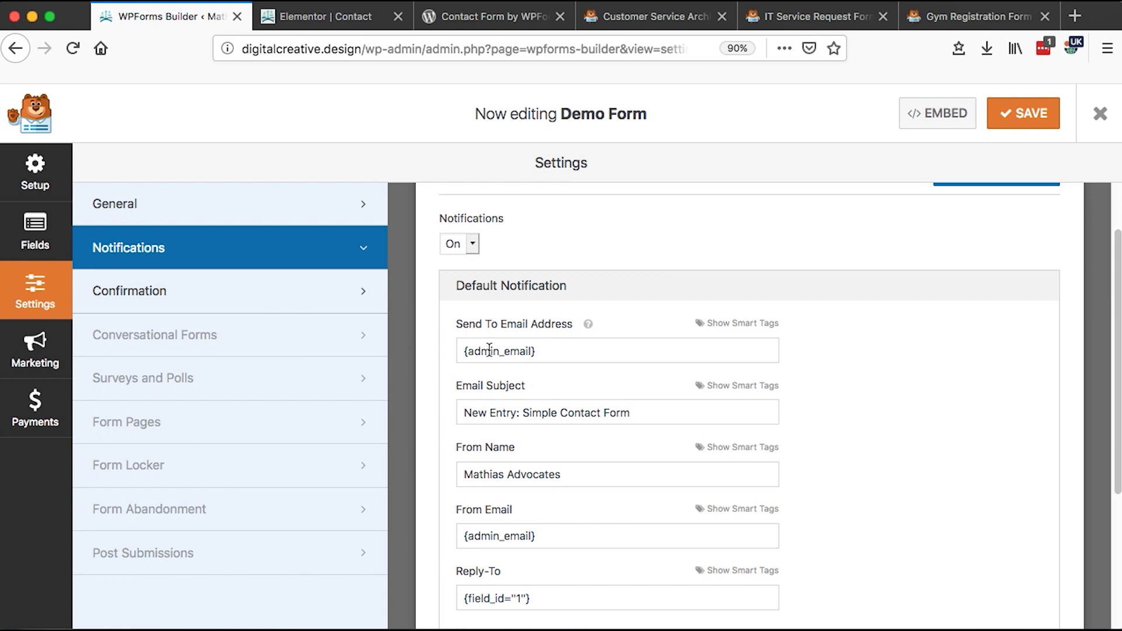
mouse_move(589, 324)
scroll(579, 453, down, 2)
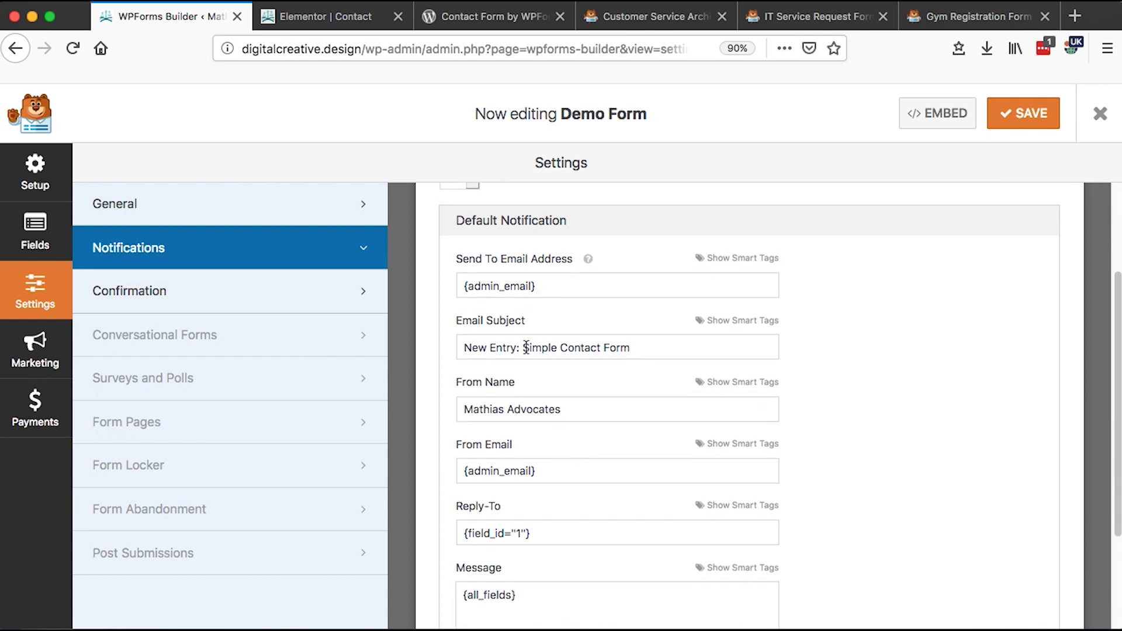
drag(523, 347, 642, 347)
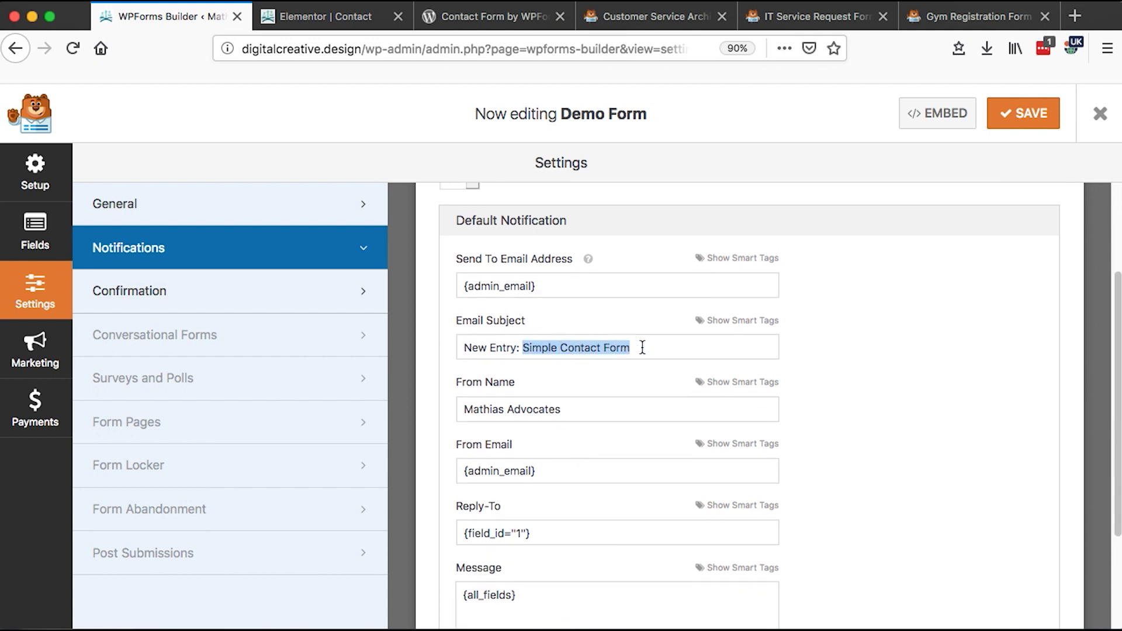
text(Dem)
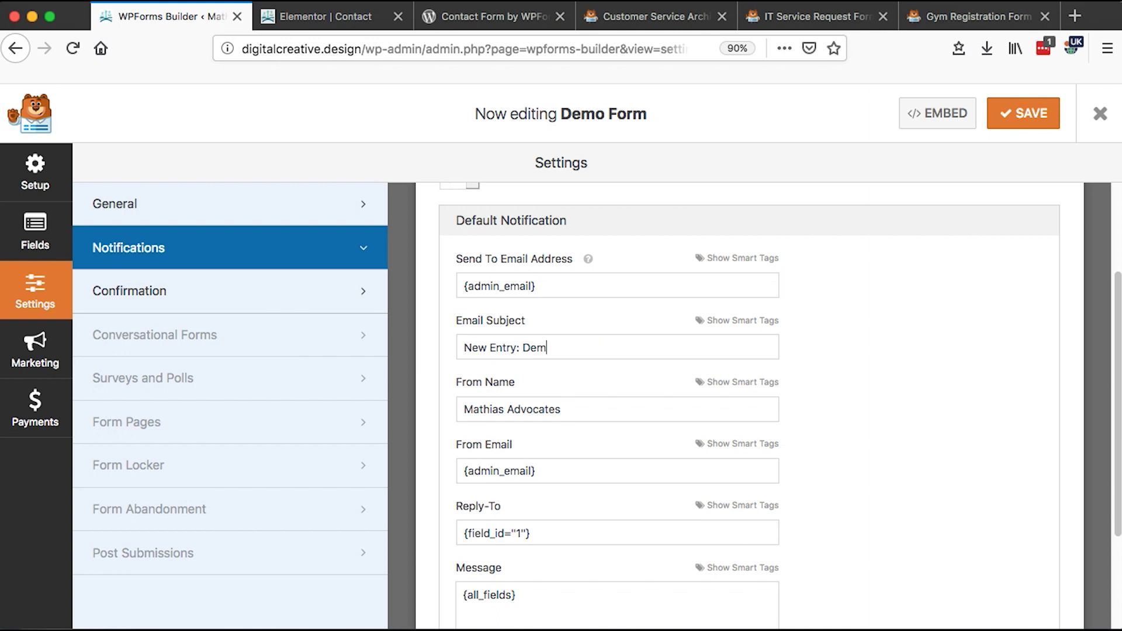
text(o Form from Blog)
scroll(535, 419, down, 1)
key(Tab)
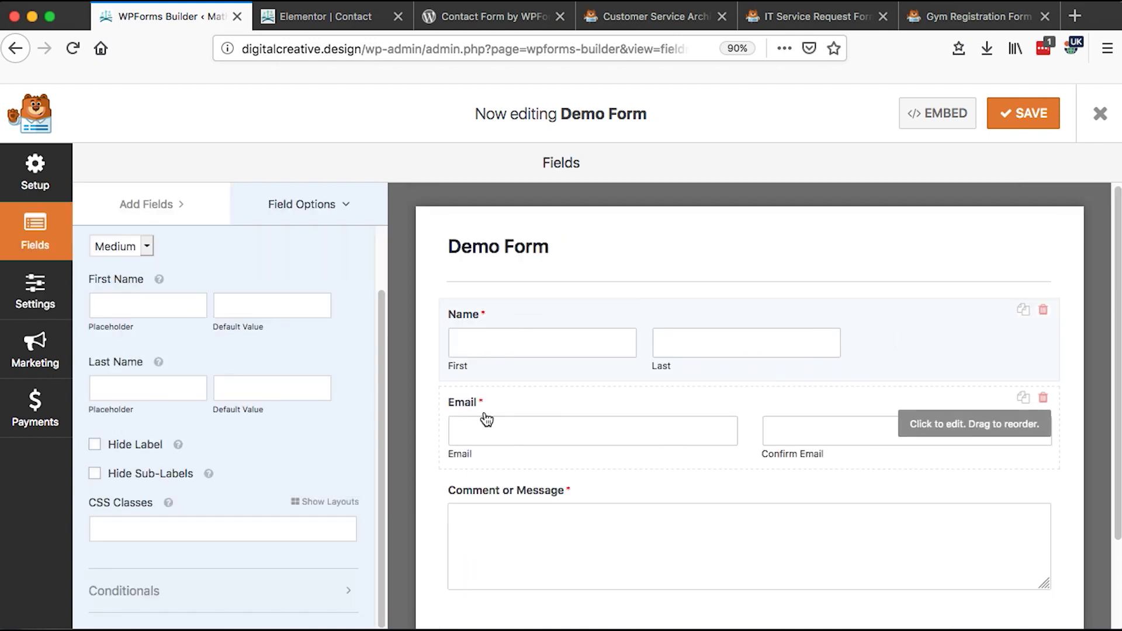
Look over the Name, Email and Comment or Message field options.
click(485, 420)
click(476, 491)
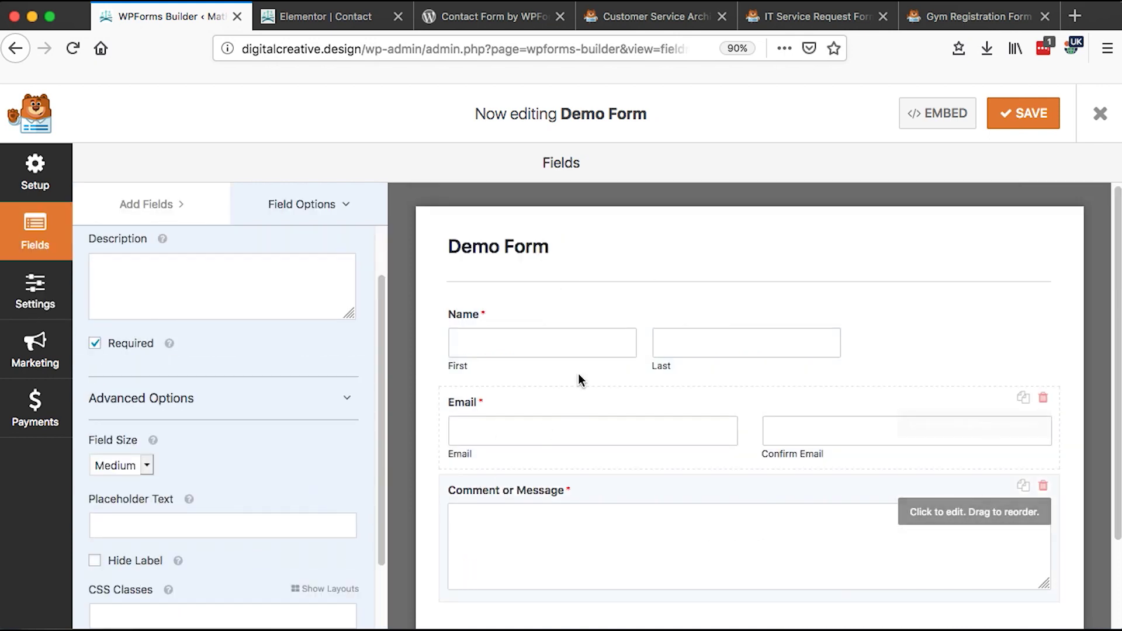
click(510, 315)
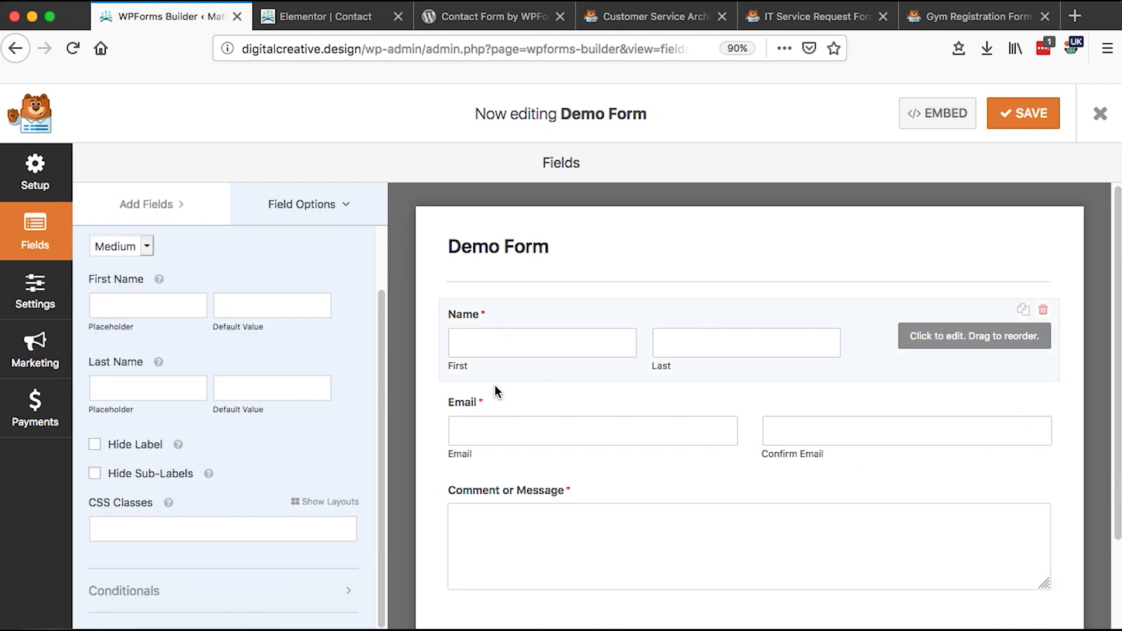
click(491, 405)
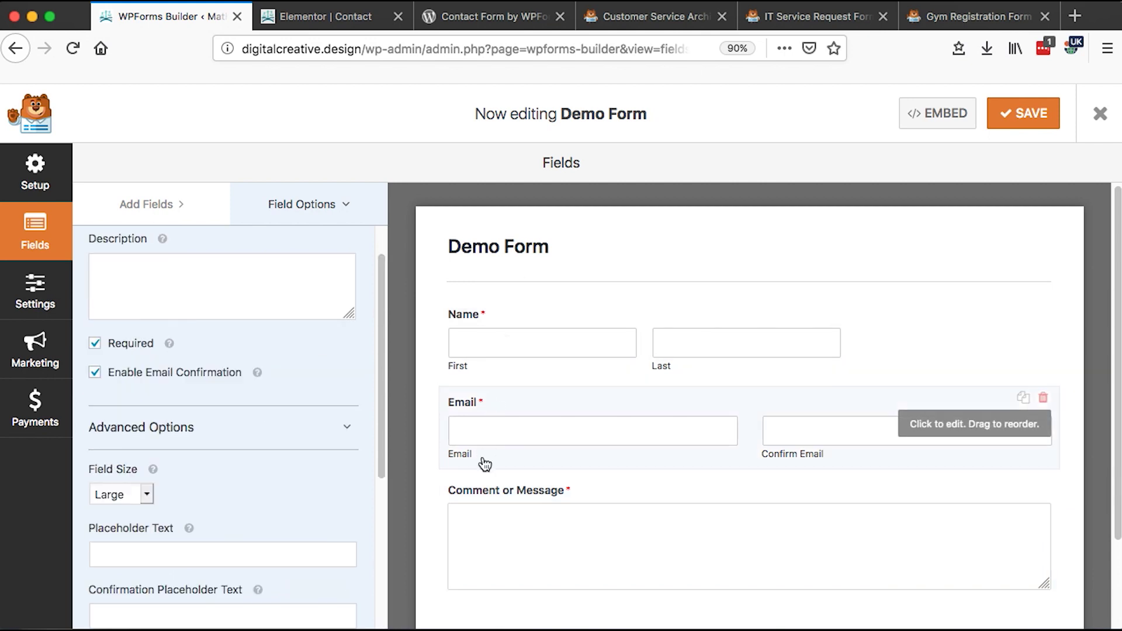
click(459, 493)
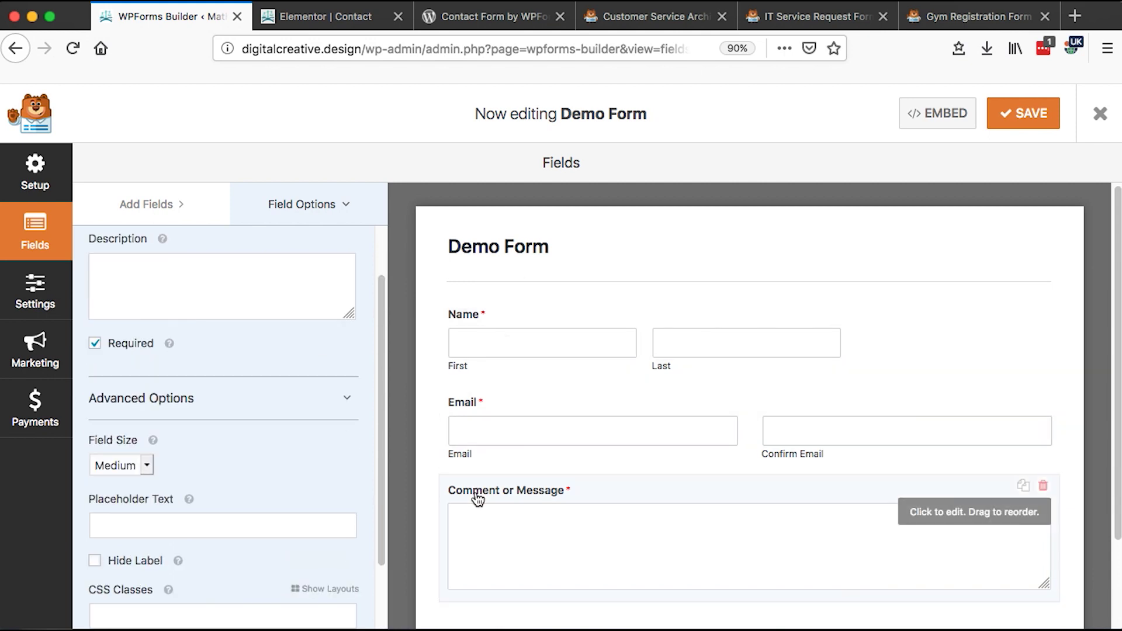
Copy the Reply-To field tag into From Name and From Email, making From Email {field_id="2"}.
click(42, 298)
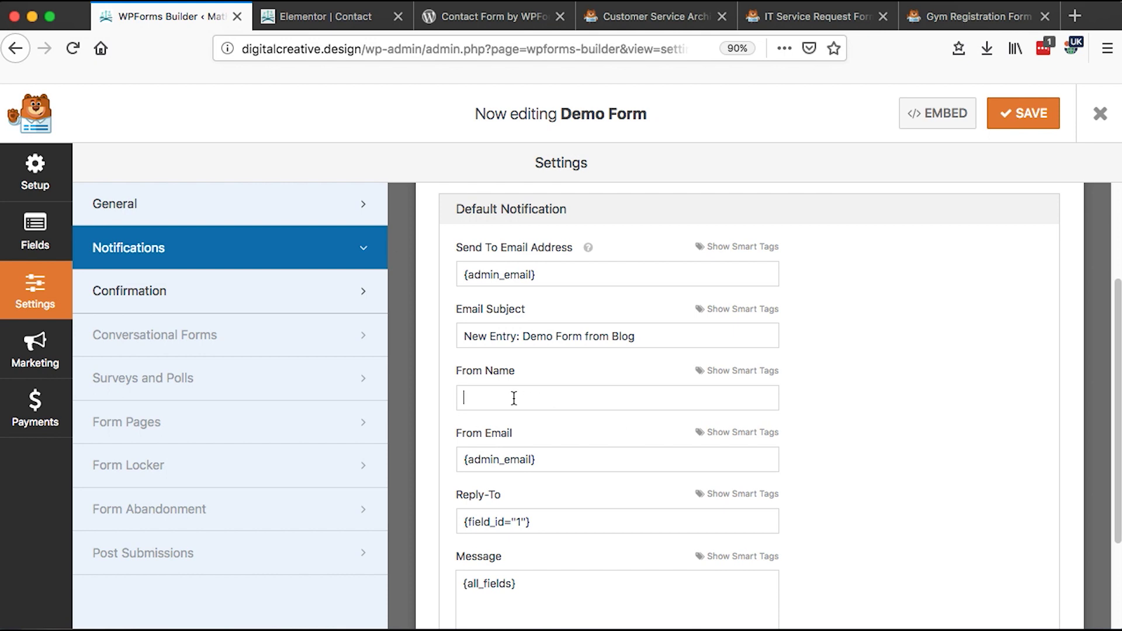
triple_click(491, 520)
key(super+c)
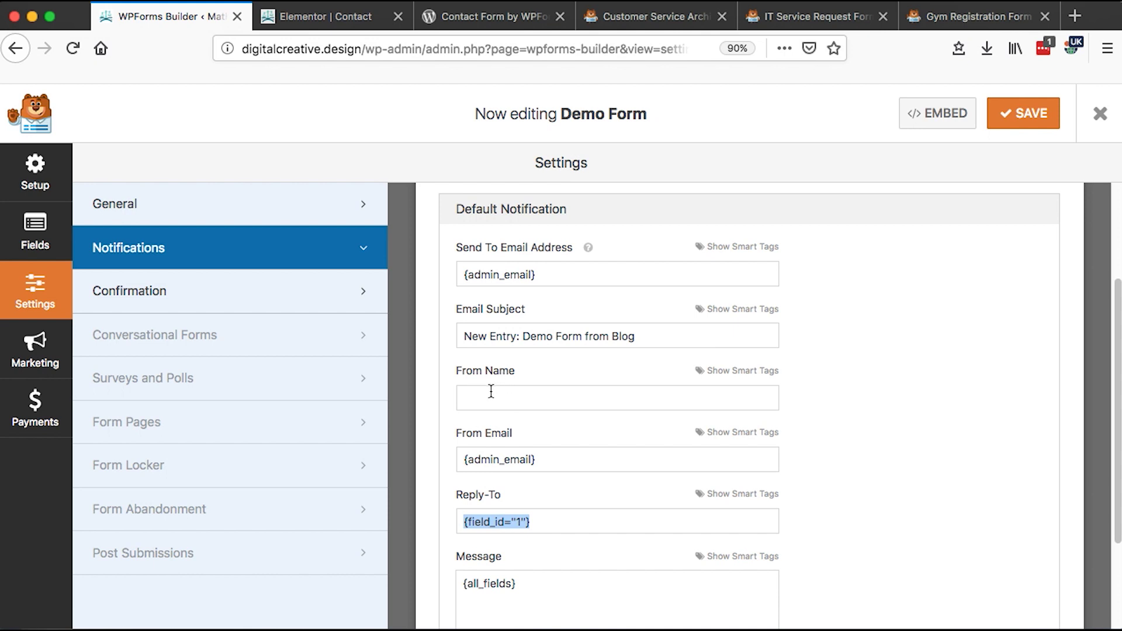
click(491, 393)
key(super+v)
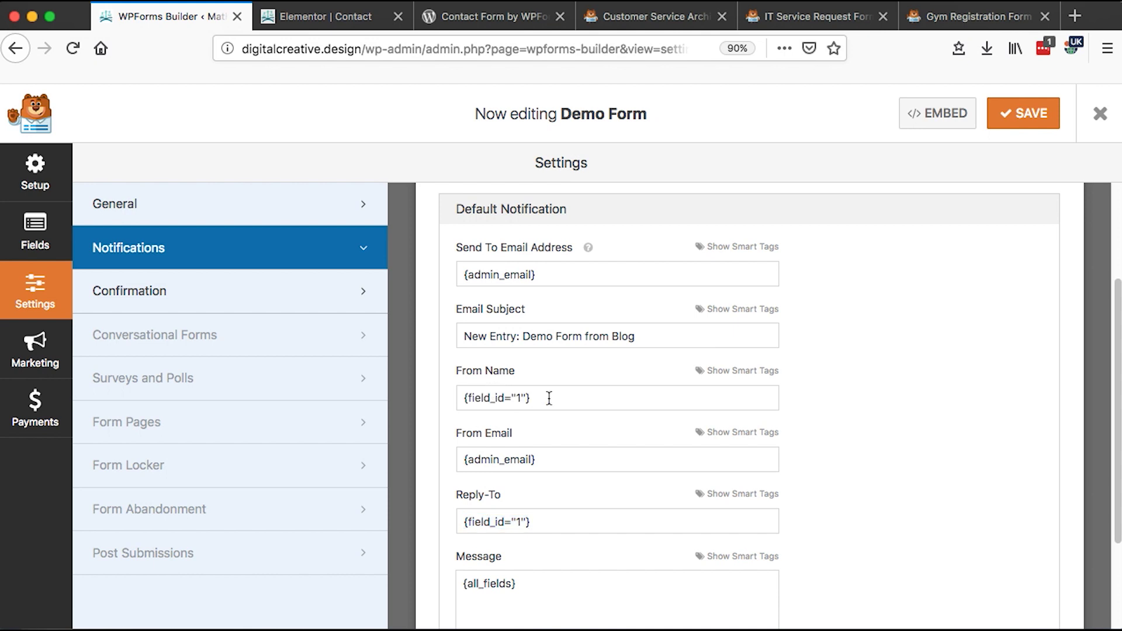
triple_click(506, 460)
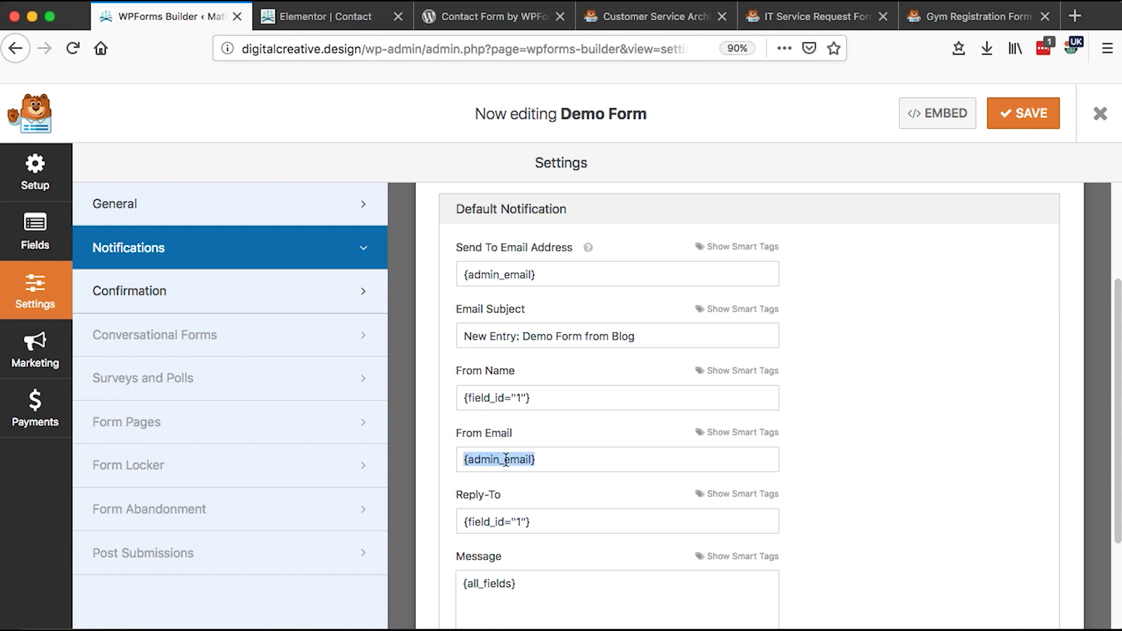
key(super+v)
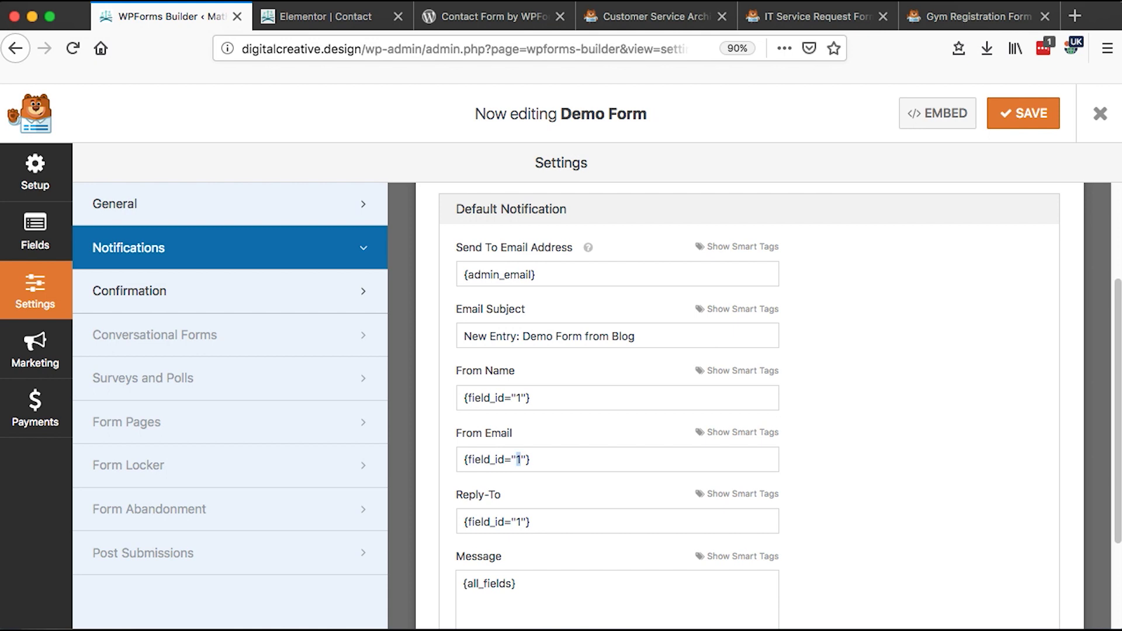
text(2)
Change the Reply-To tag to {field_id="2"} and review the notification settings.
drag(543, 462, 449, 462)
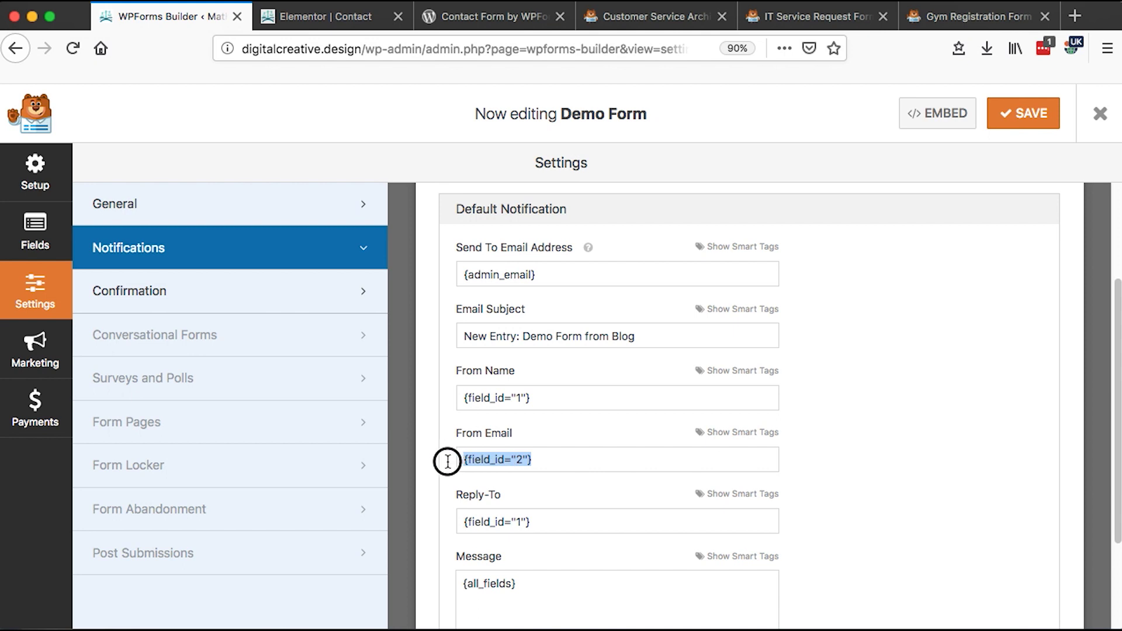
click(520, 521)
key(shift+Left)
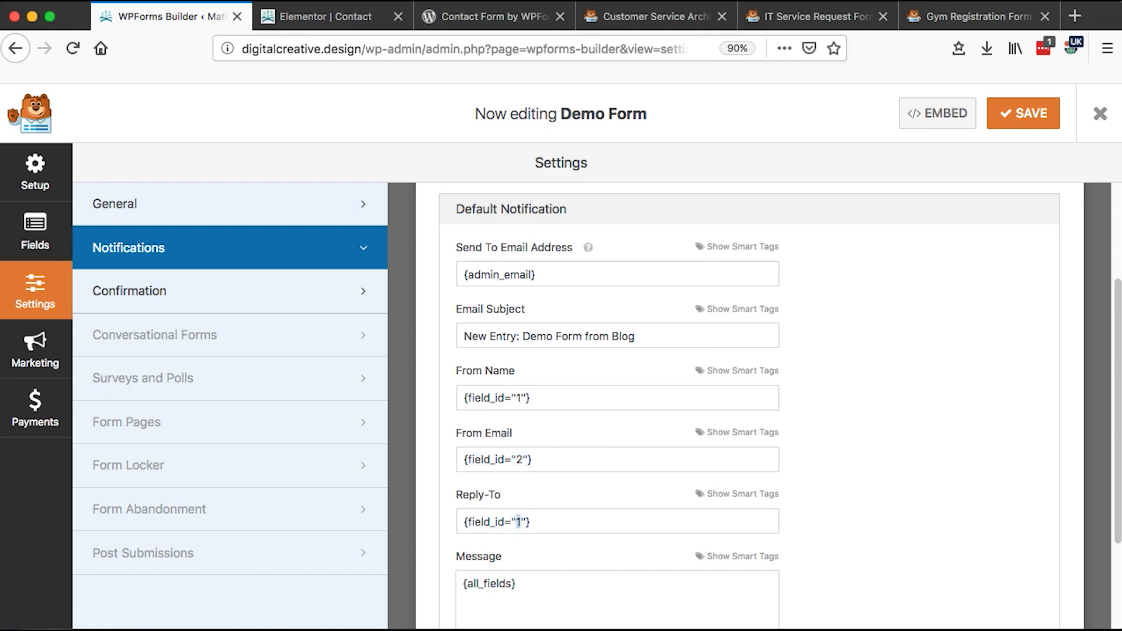
text(2)
key(super+a)
scroll(609, 541, down, 1)
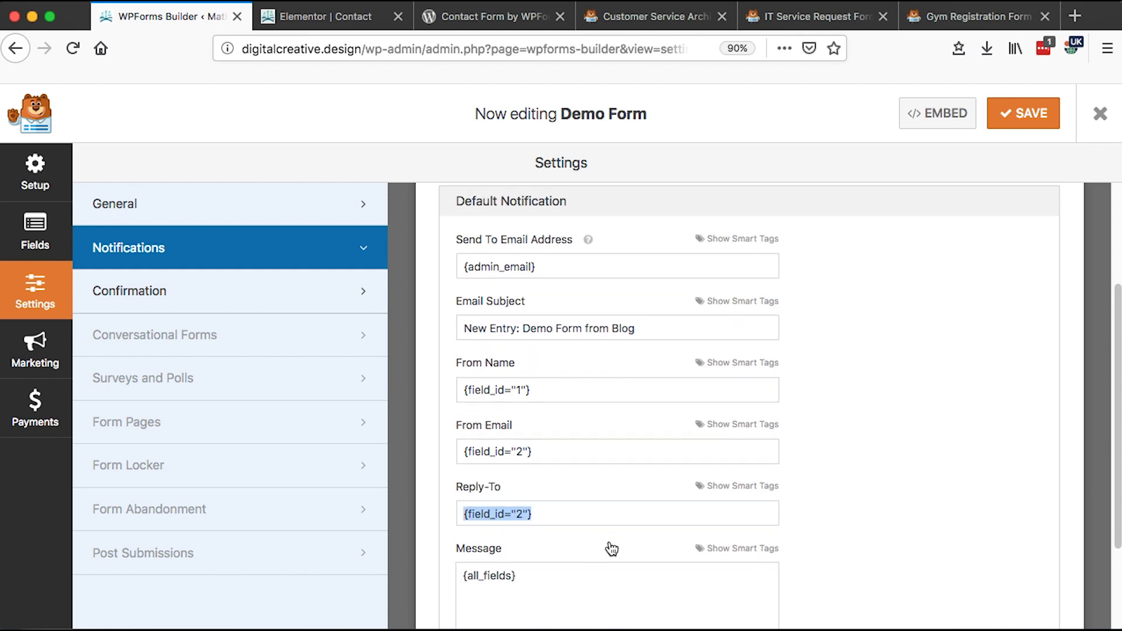
scroll(611, 550, down, 2)
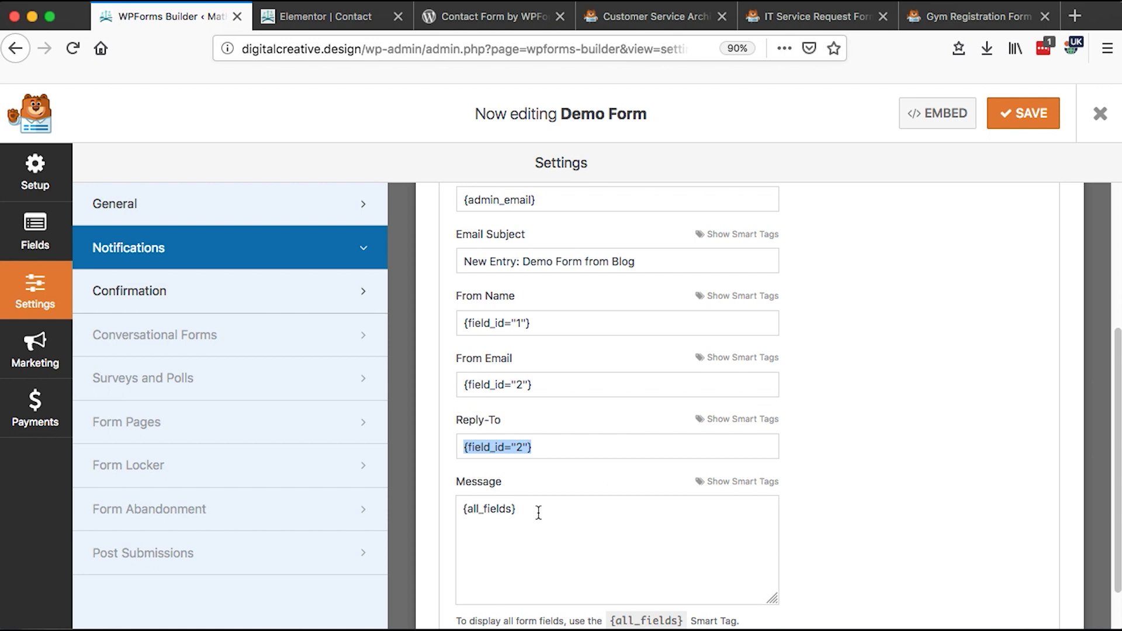
scroll(567, 541, down, 1)
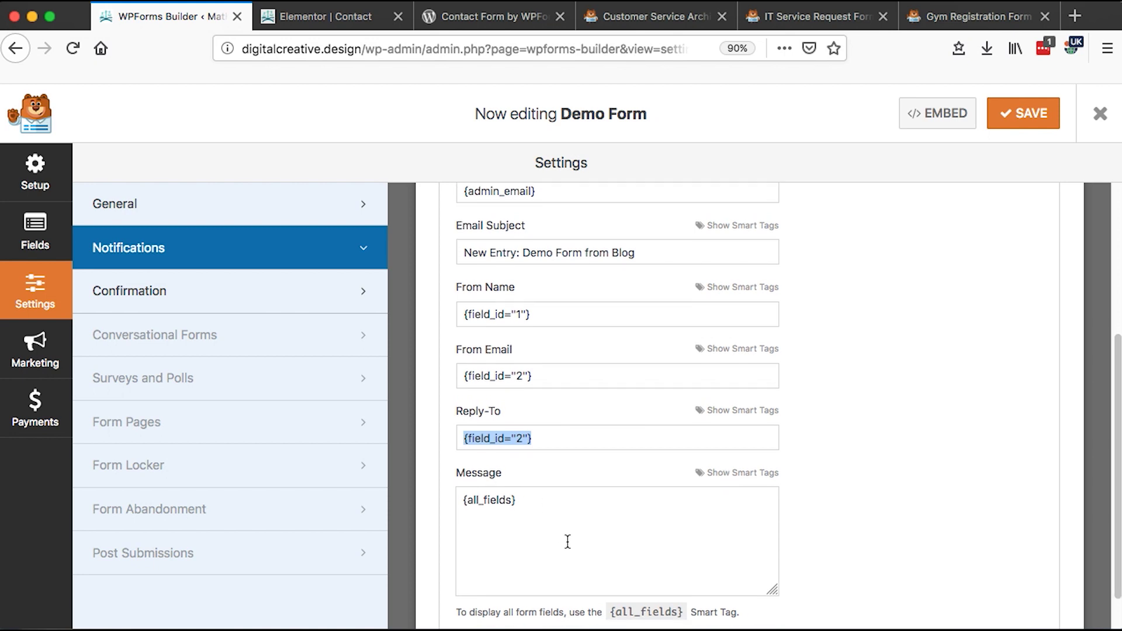
scroll(567, 542, down, 1)
scroll(567, 542, up, 3)
scroll(567, 542, up, 3)
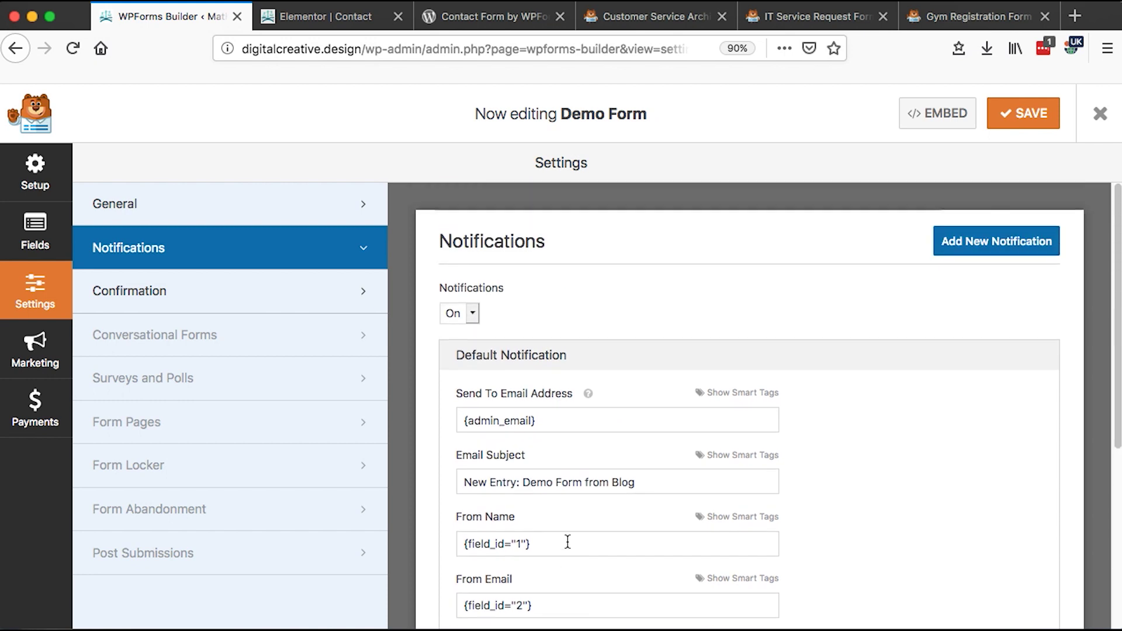
scroll(565, 538, down, 3)
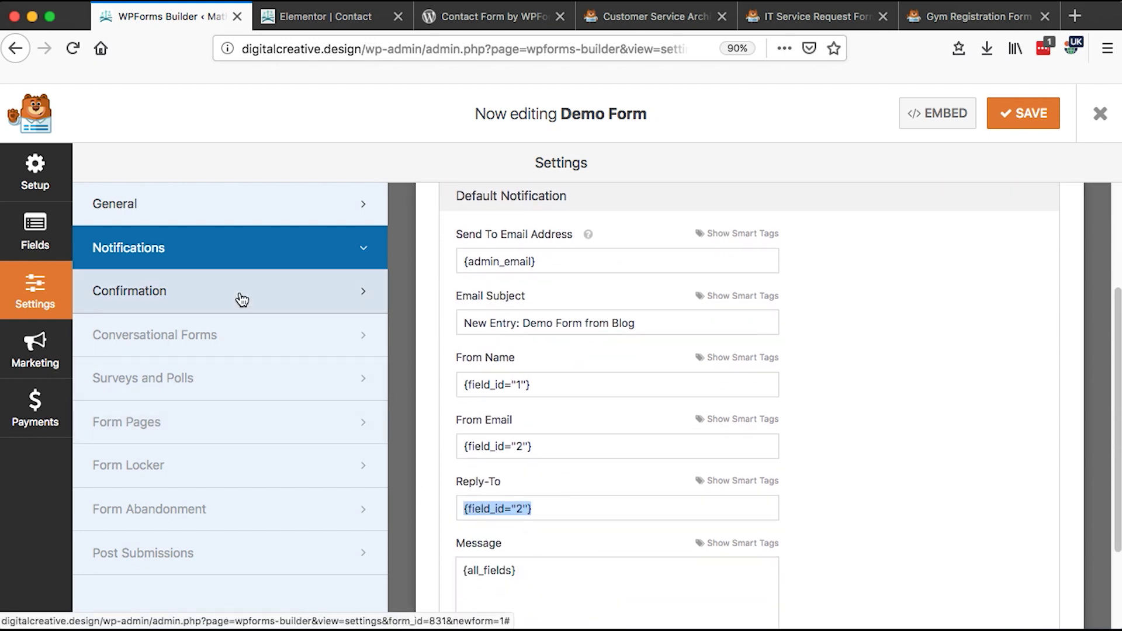
Try the Show Page and Go to URL confirmation types, then return to Message.
click(242, 300)
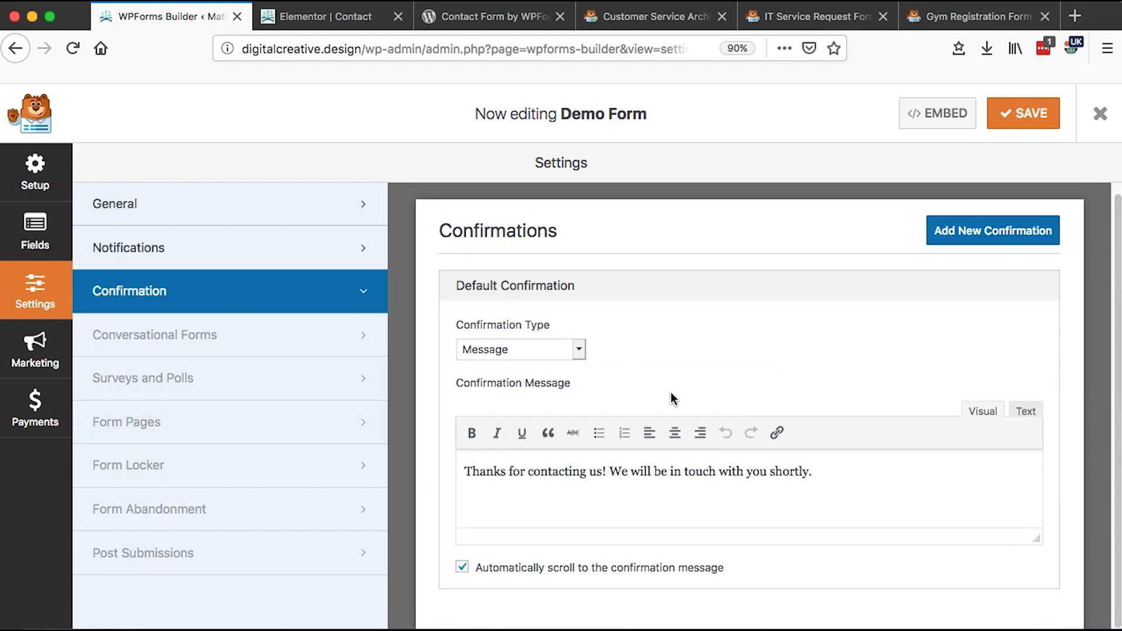
click(579, 350)
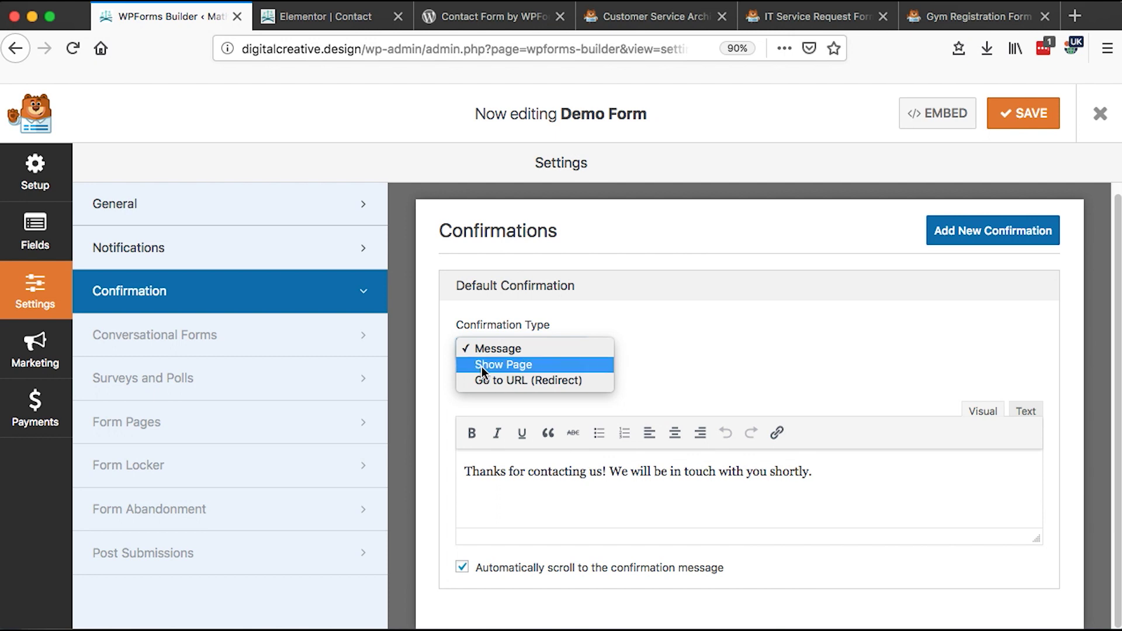
click(498, 367)
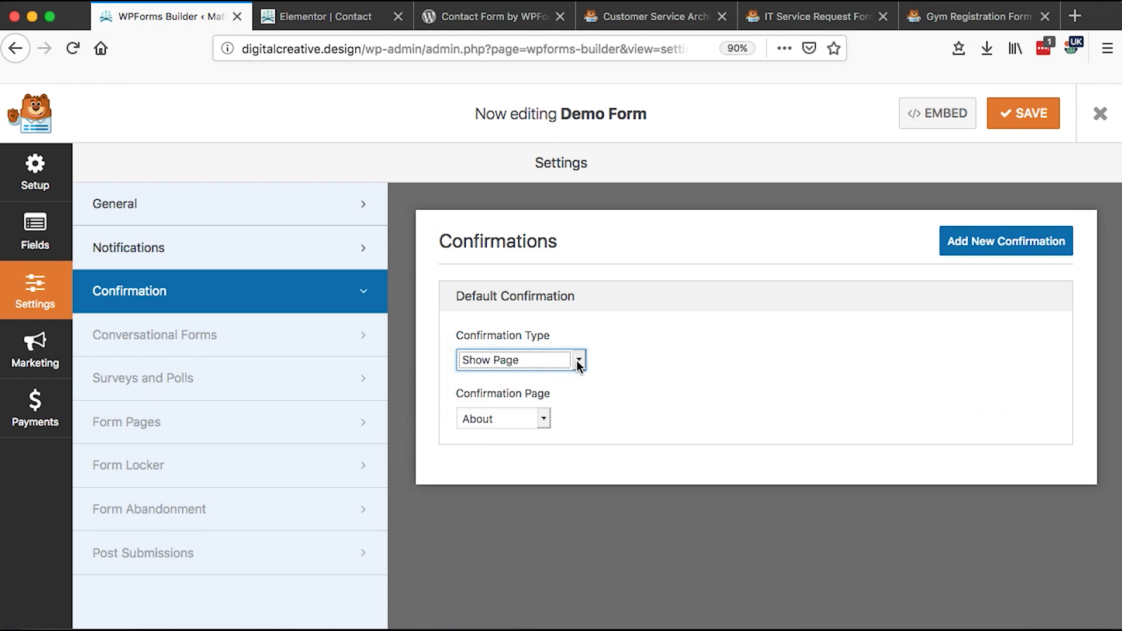
click(546, 418)
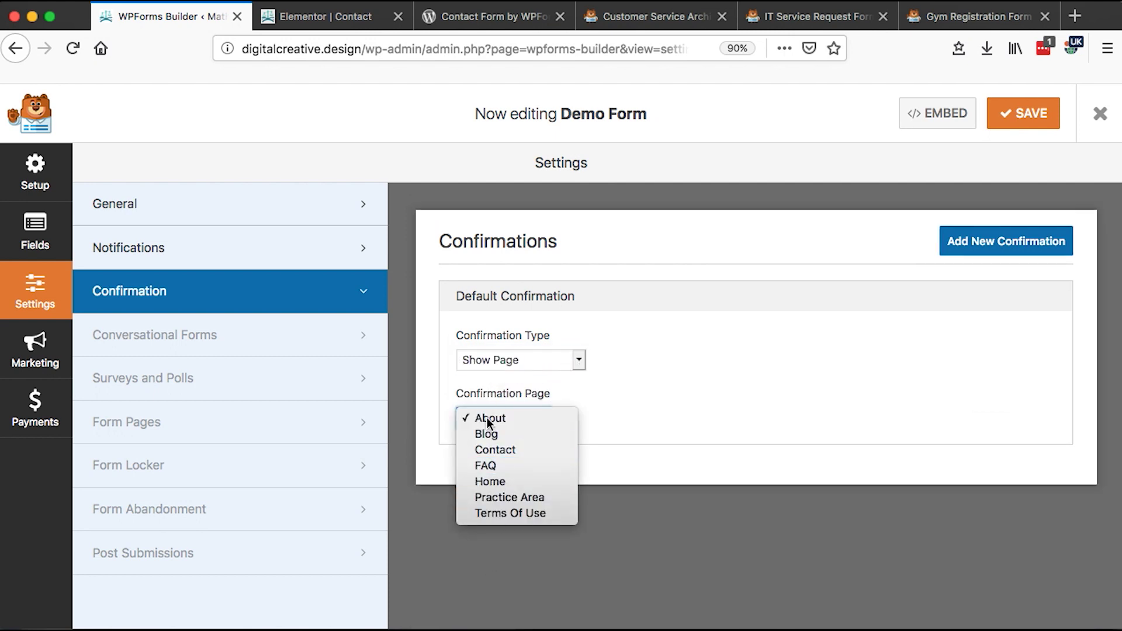
click(578, 360)
click(582, 362)
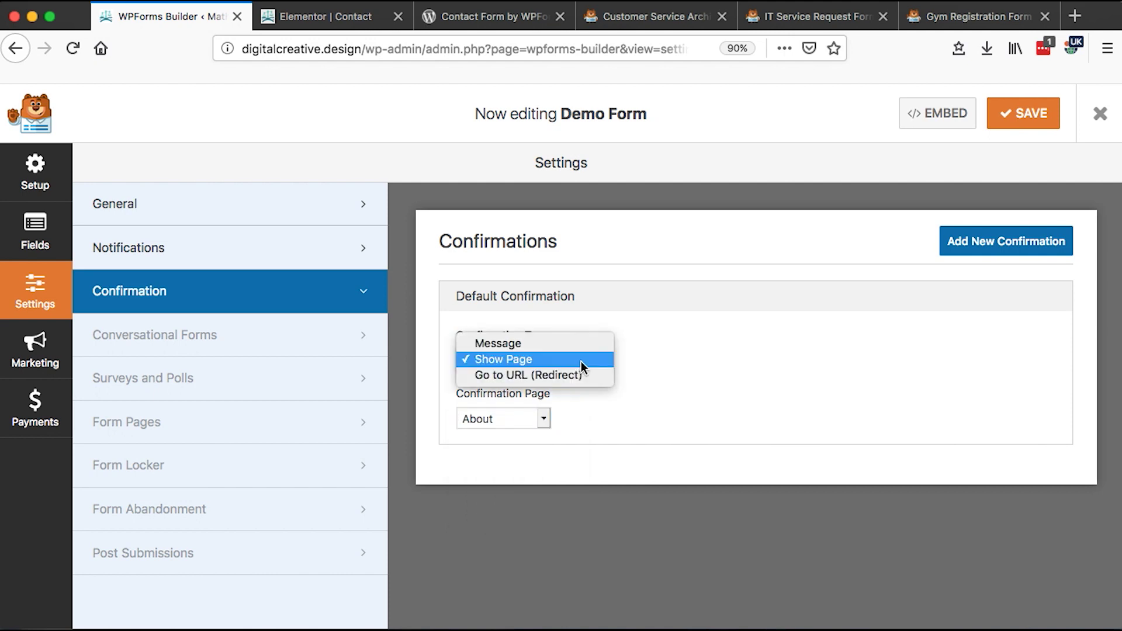
click(556, 376)
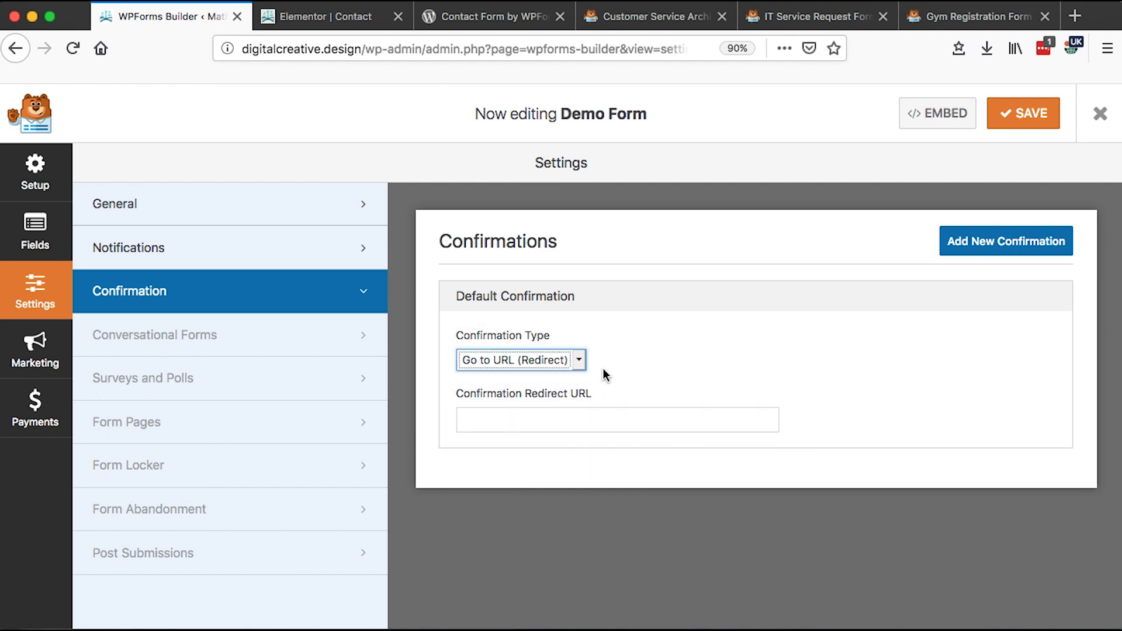
click(527, 416)
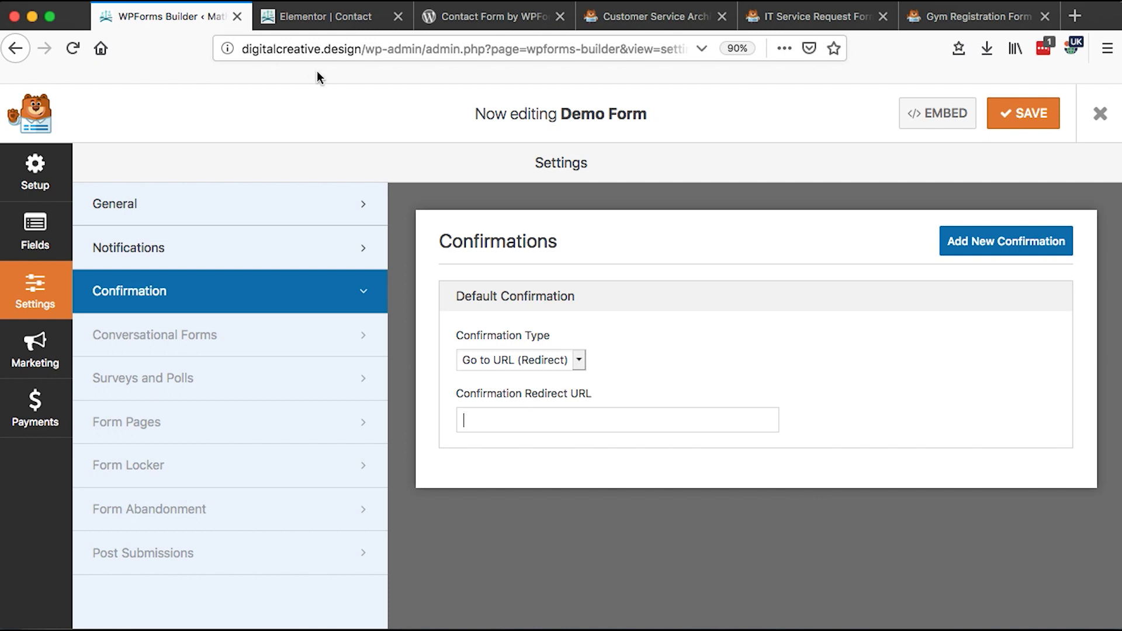
click(579, 360)
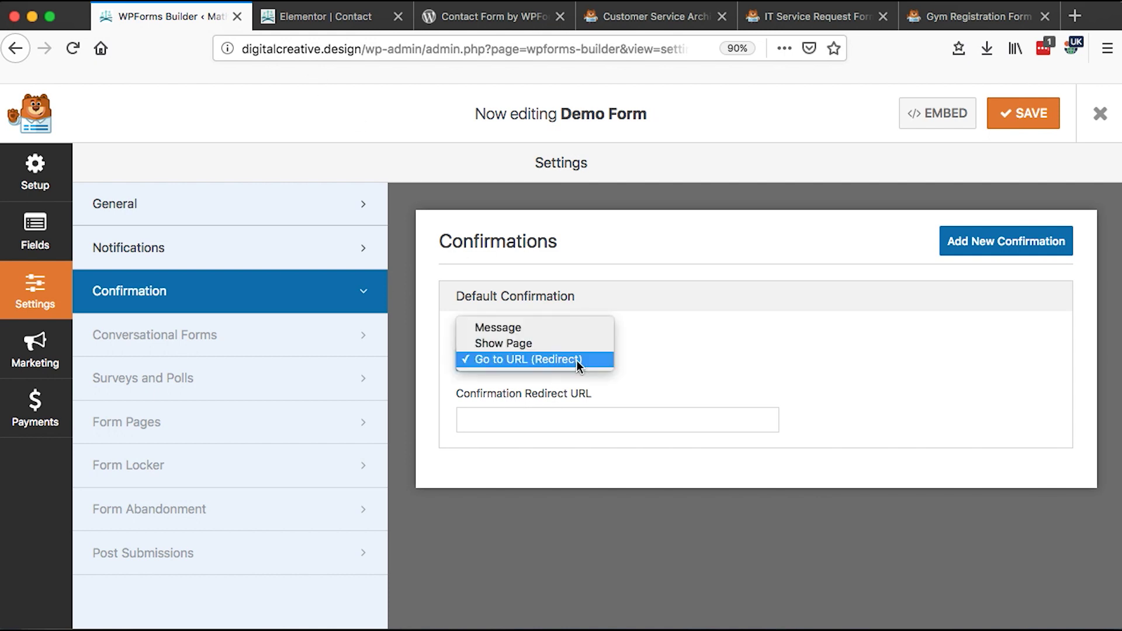
click(546, 328)
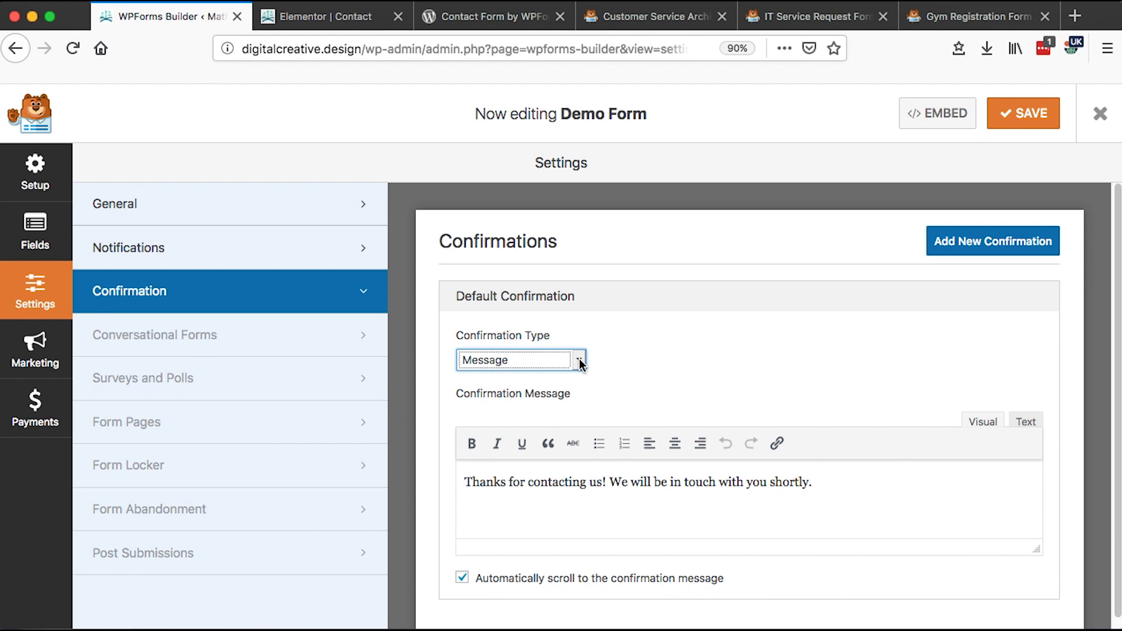
Keep the thank-you message text and save the form.
click(563, 484)
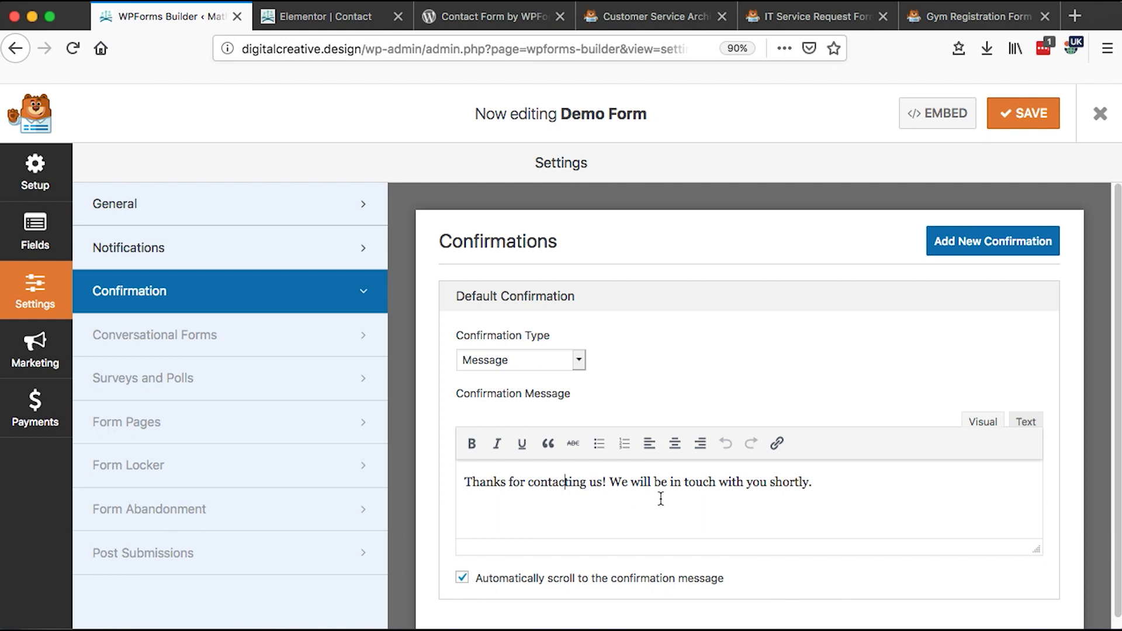
scroll(661, 499, down, 1)
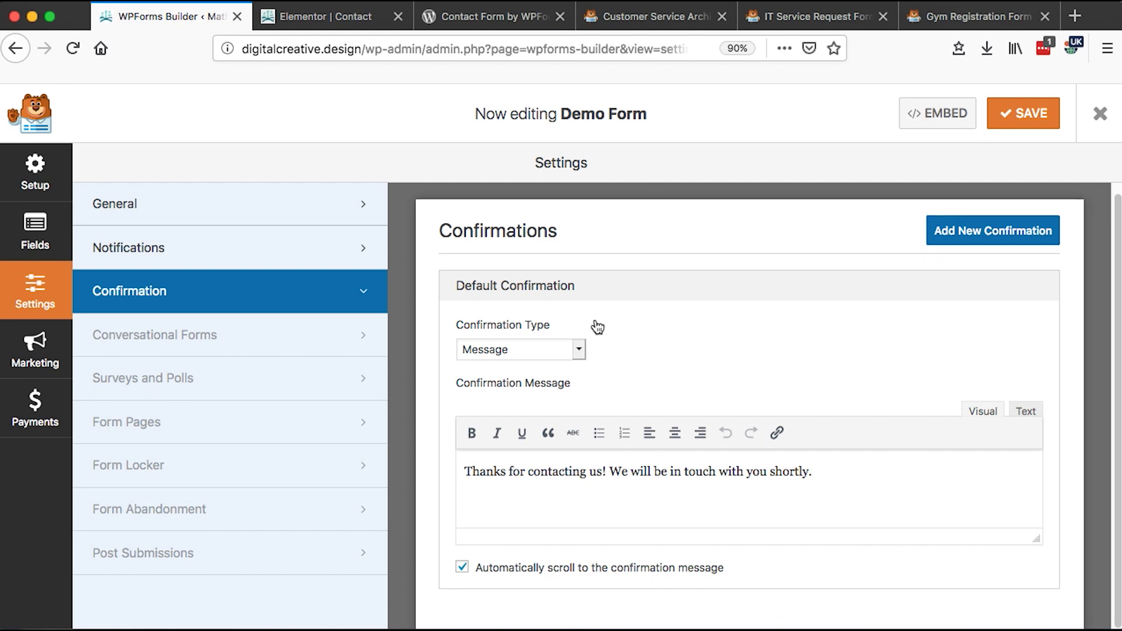
click(1012, 129)
Go back to the form's fields and save the form again.
click(45, 246)
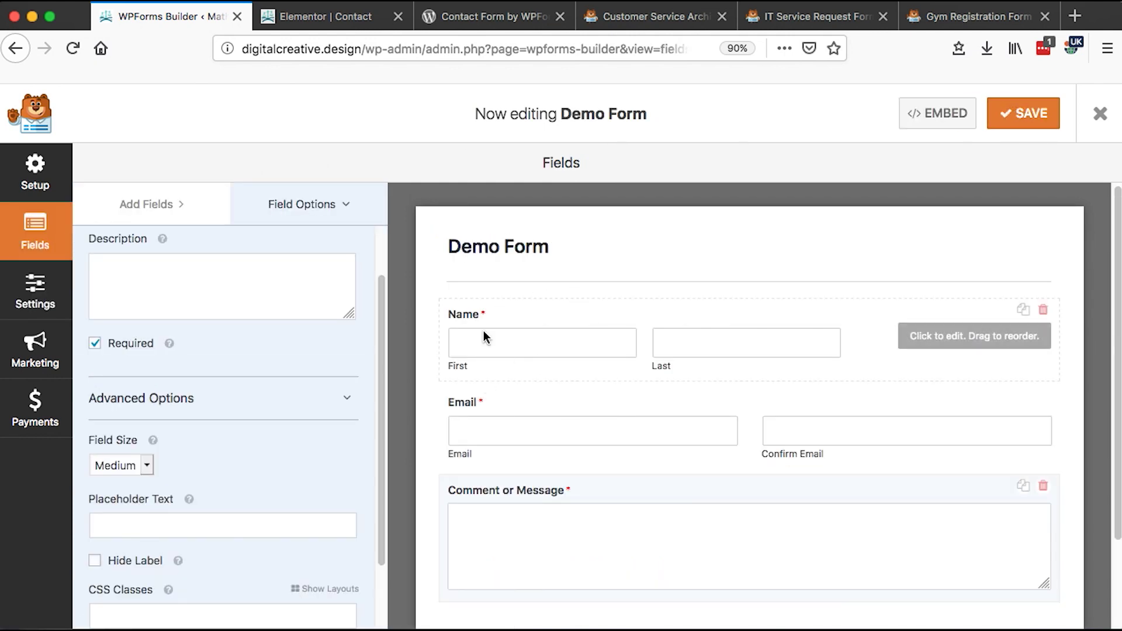
scroll(549, 456, down, 3)
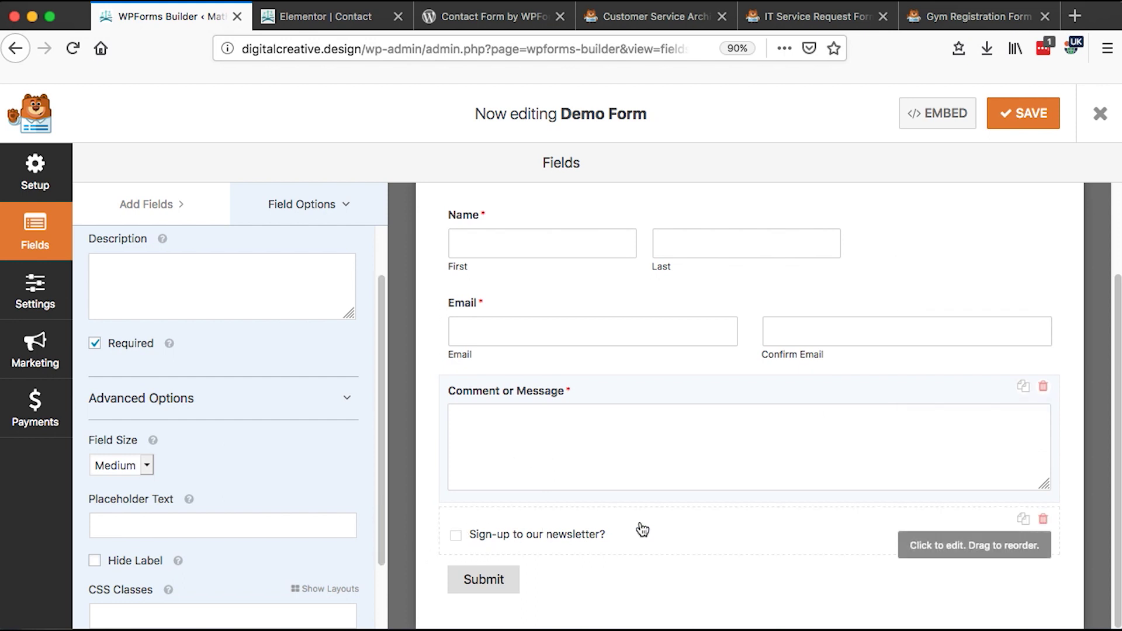
scroll(466, 471, up, 3)
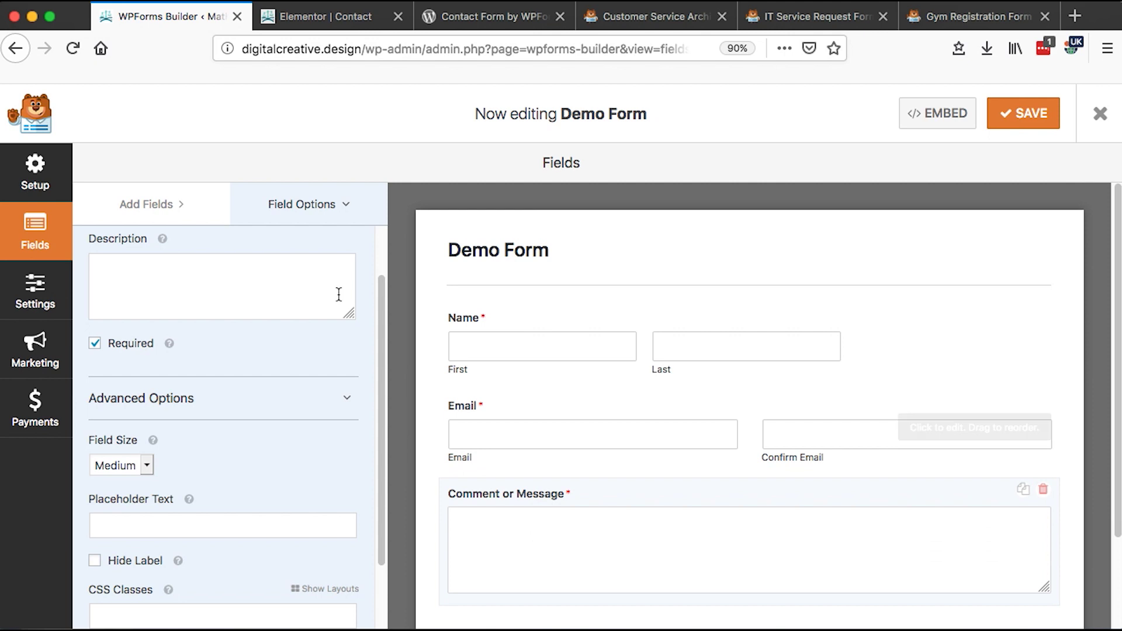
click(1032, 117)
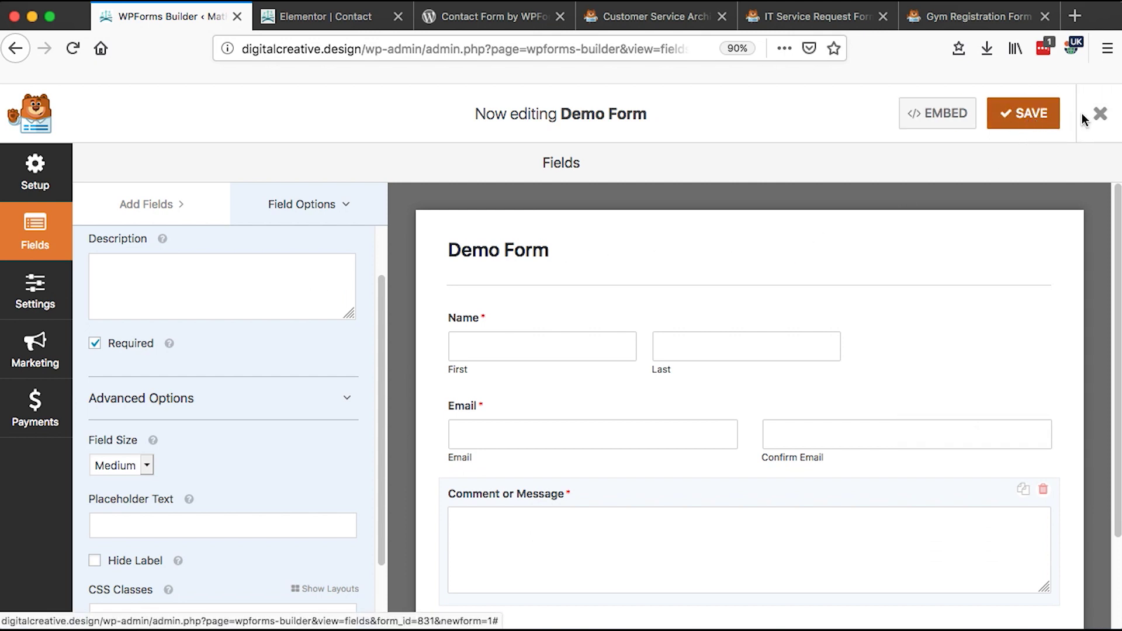
Select the Demo Form's embed shortcode for copying, close the dialog and exit the builder.
click(959, 117)
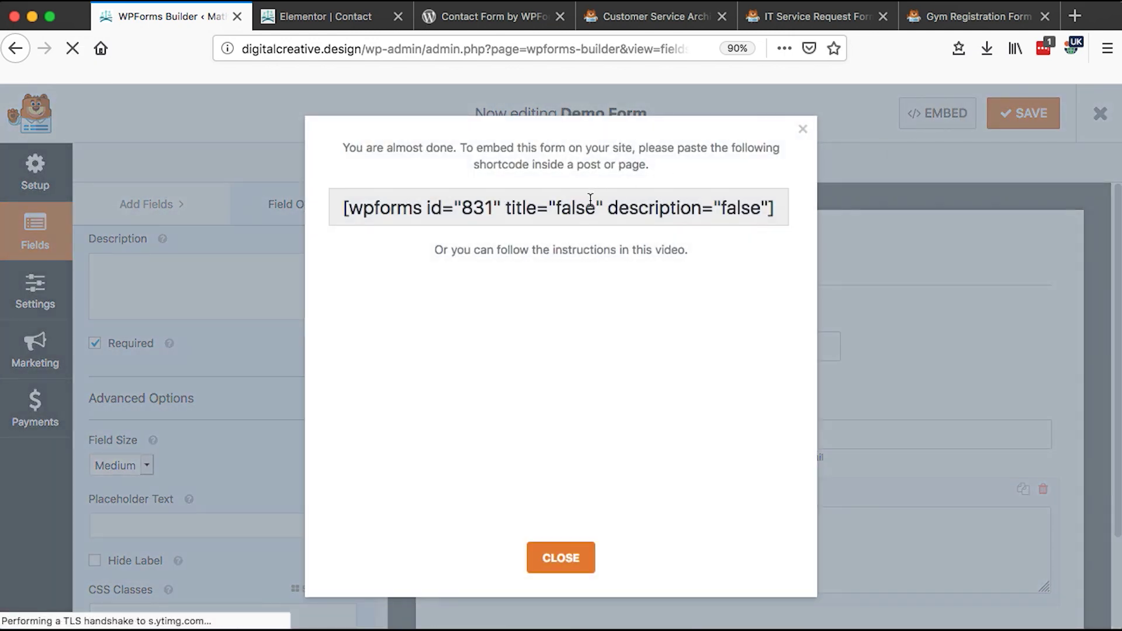
click(590, 199)
key(super+c)
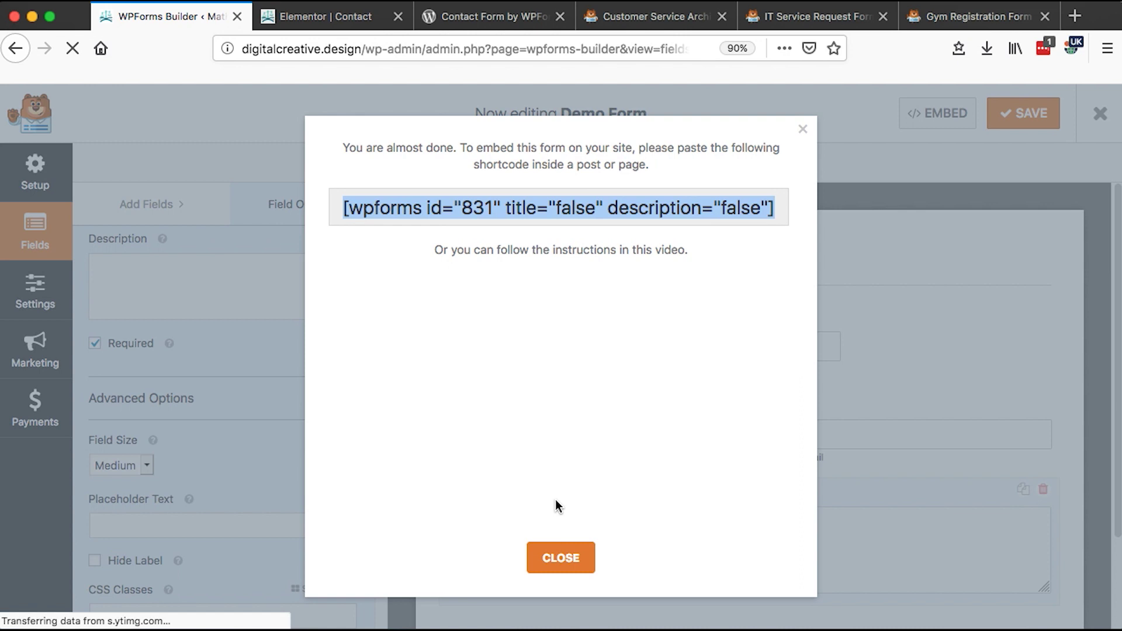
click(560, 558)
click(1103, 124)
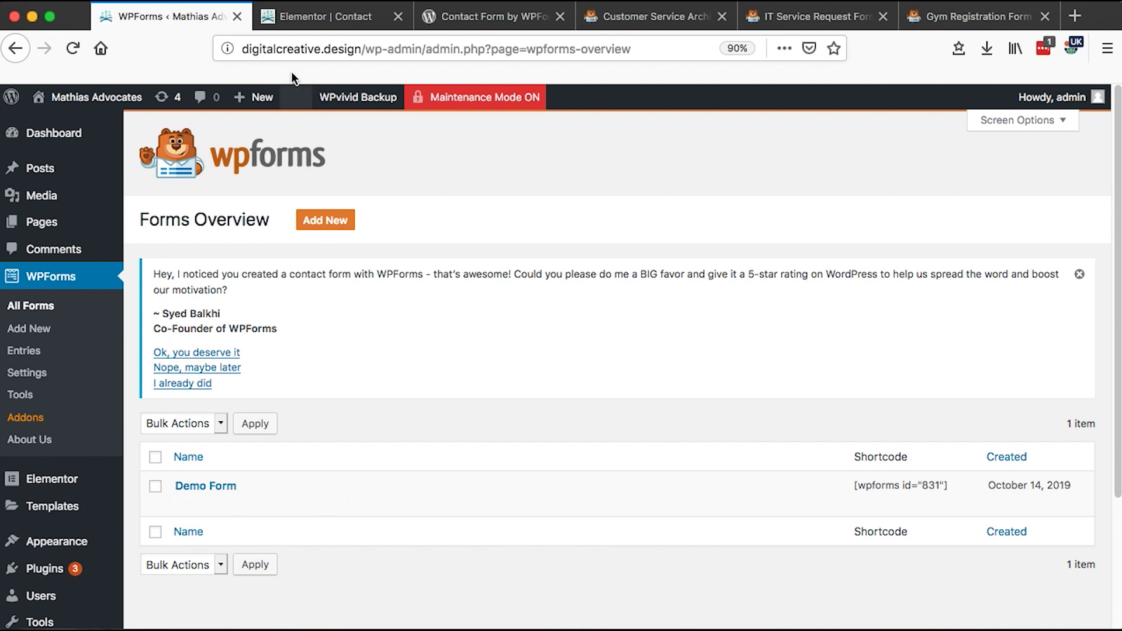
Switch to the Elementor Contact tab, reload the editor and scroll to the empty section under the map.
click(293, 17)
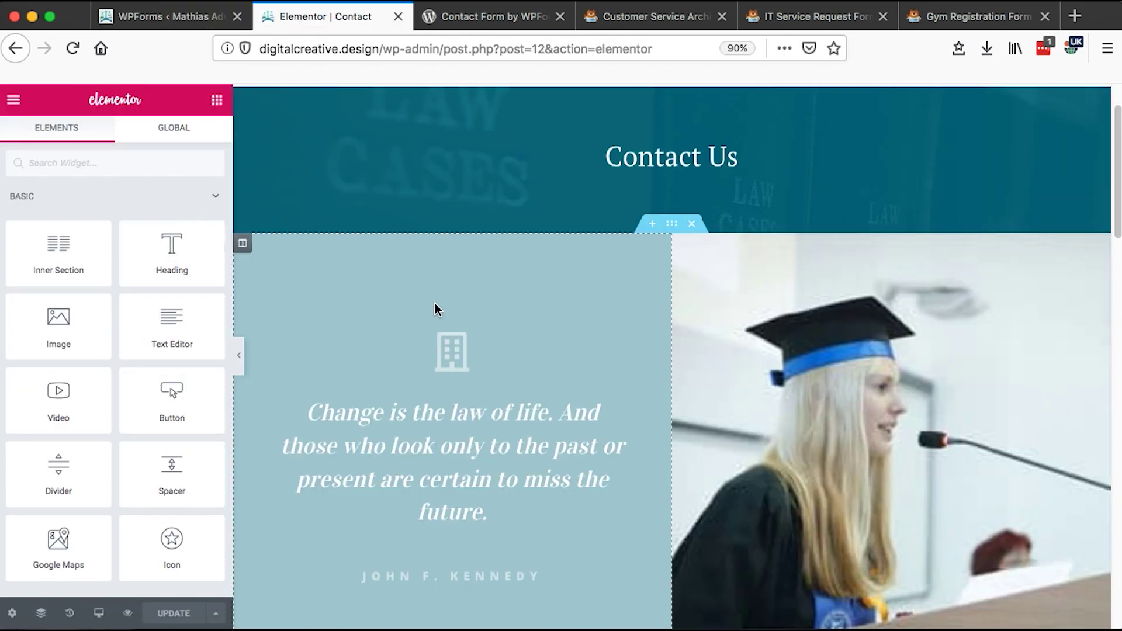
scroll(438, 308, down, 10)
scroll(435, 309, up, 12)
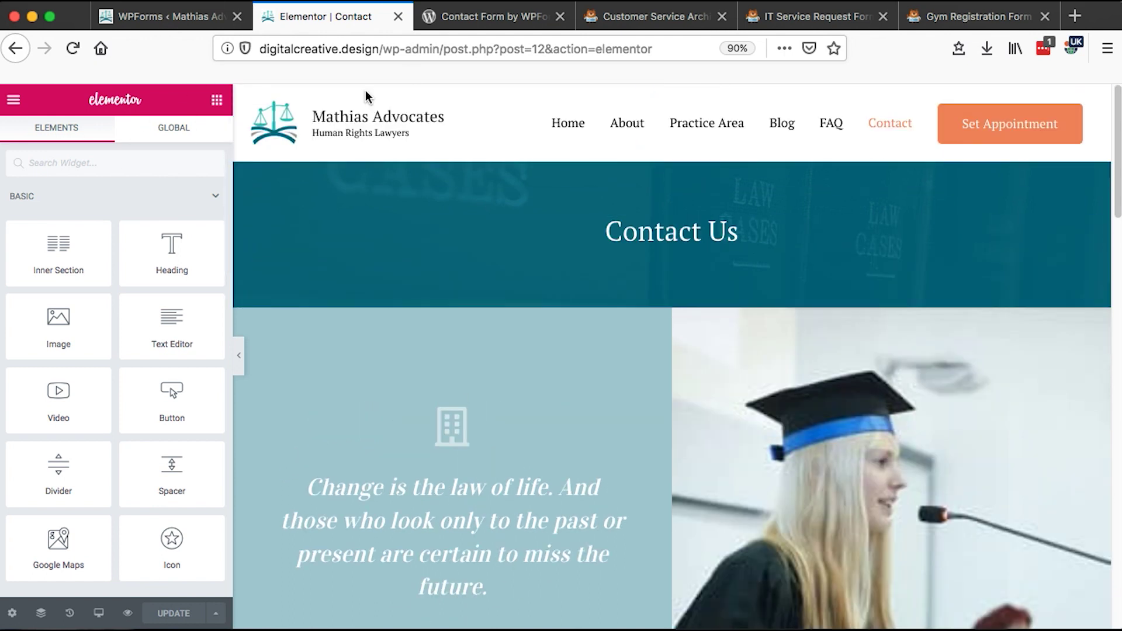
click(71, 51)
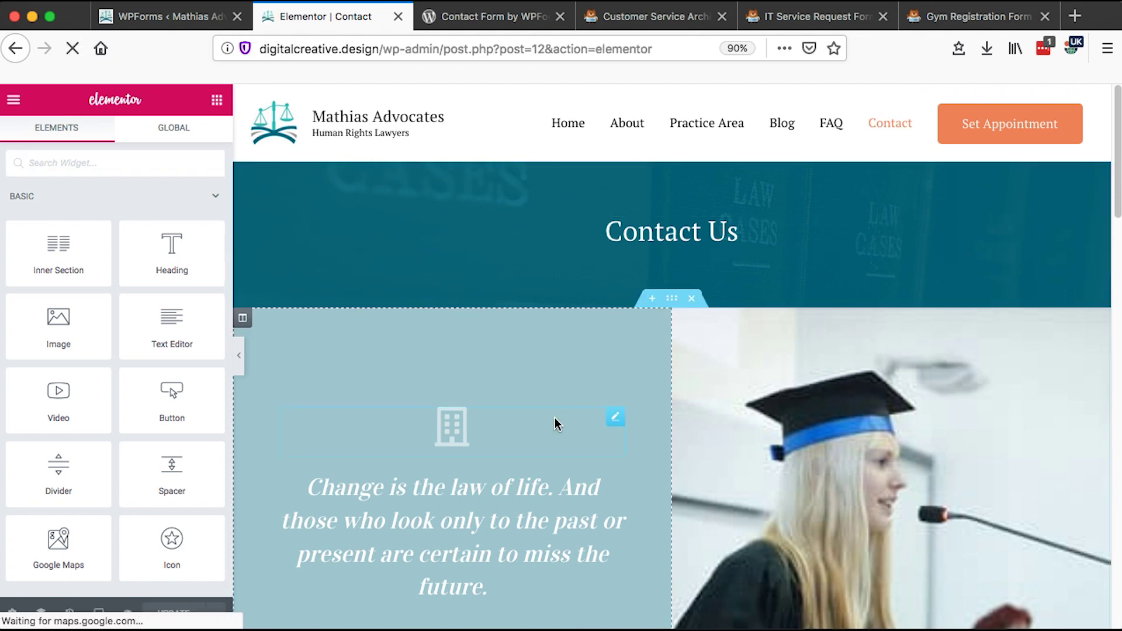
scroll(556, 419, down, 20)
scroll(555, 418, down, 3)
scroll(555, 418, up, 10)
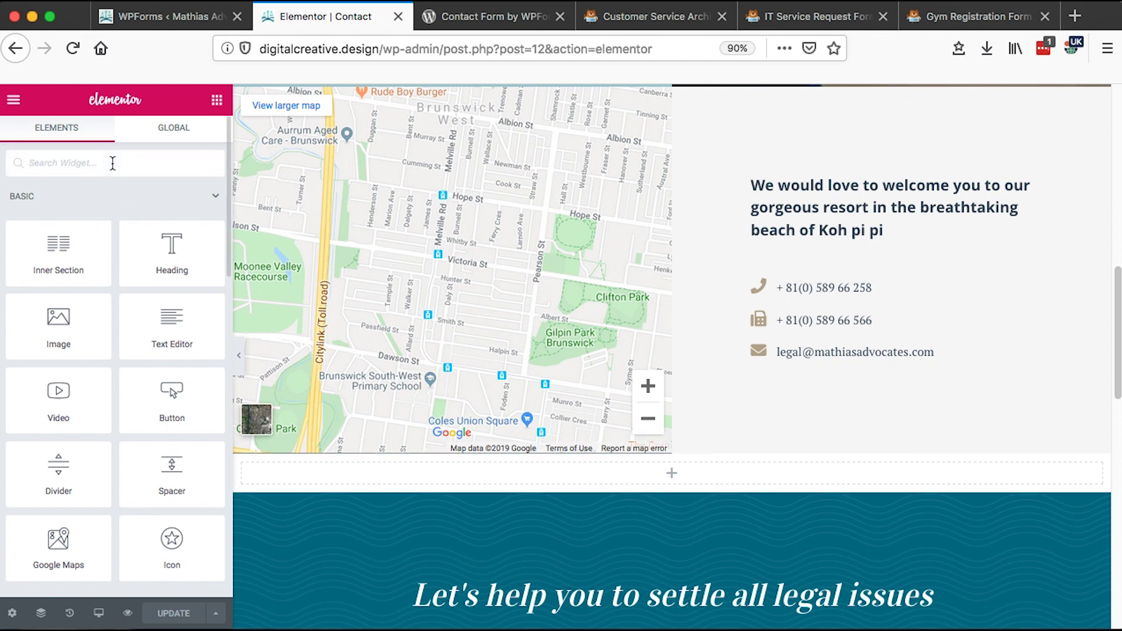
Add a Shortcode widget below the map and paste [wpforms id="831" title="false" description="false"] into it.
text(sh)
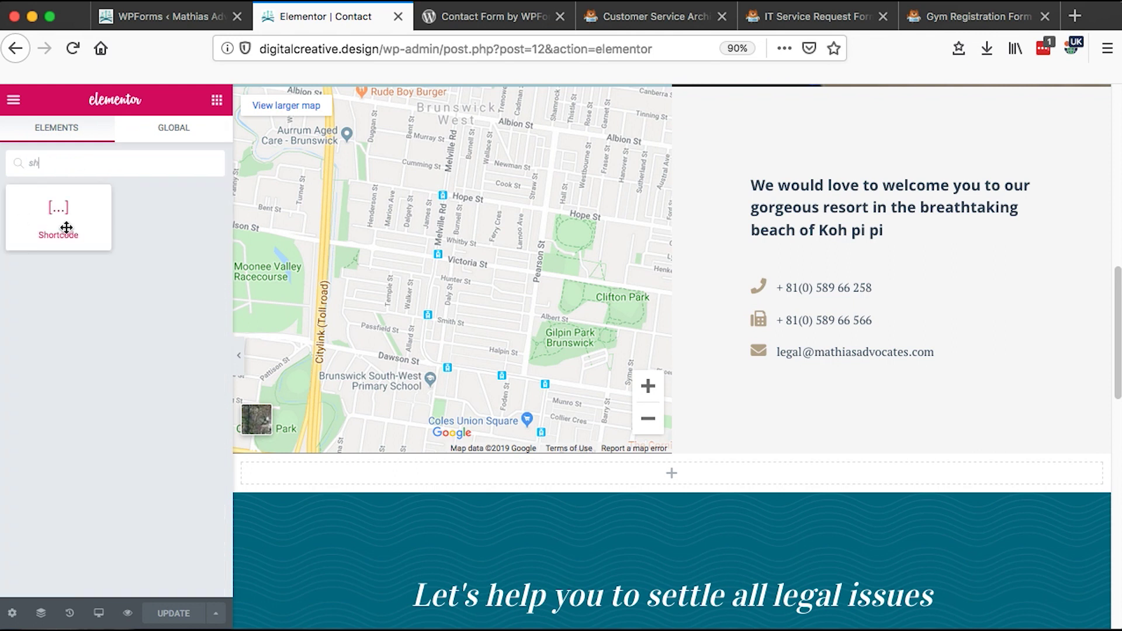
drag(67, 225, 669, 471)
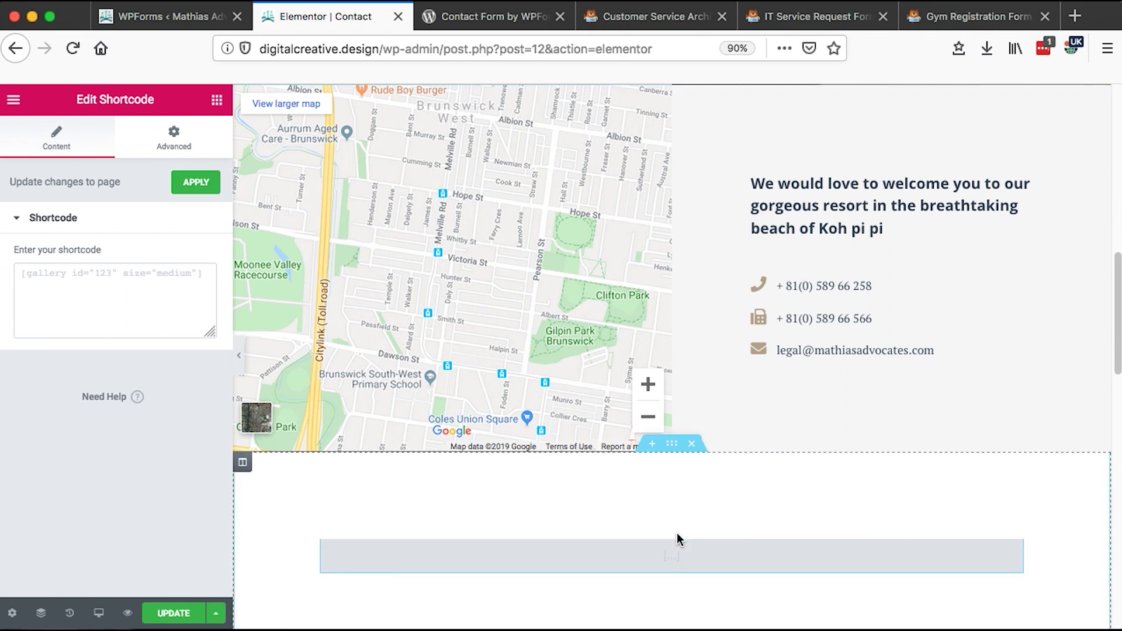
scroll(675, 535, down, 1)
click(100, 282)
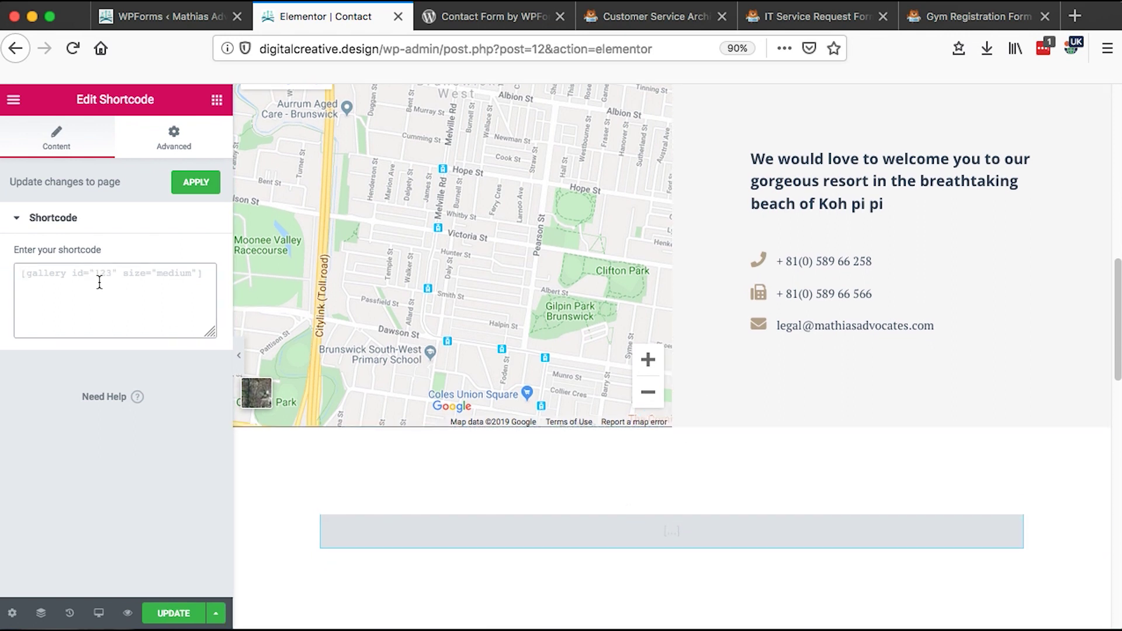
key(super+v)
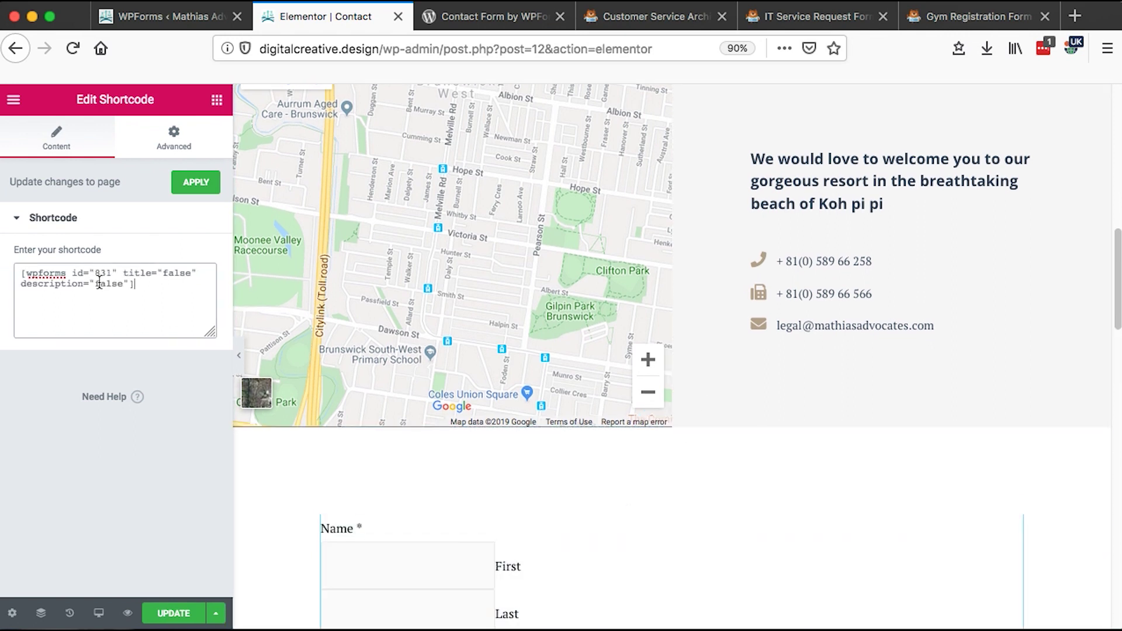
scroll(584, 461, down, 7)
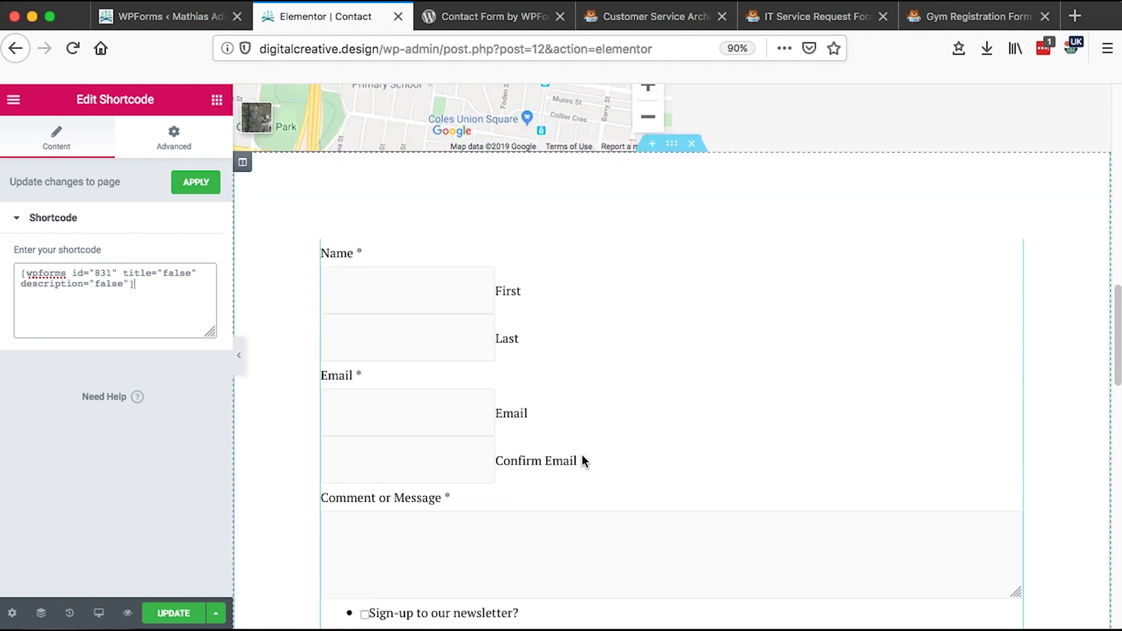
scroll(988, 363, up, 2)
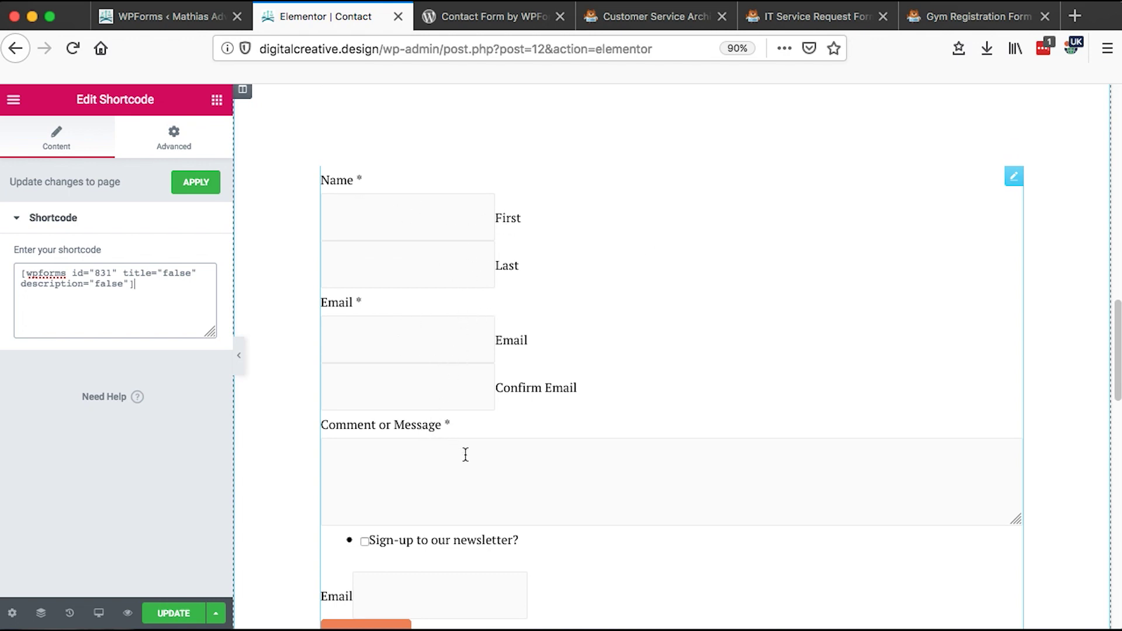
scroll(463, 455, up, 5)
Set the form column's unlinked padding to 10, 5, 10, 5 and update the Contact page.
scroll(466, 461, up, 2)
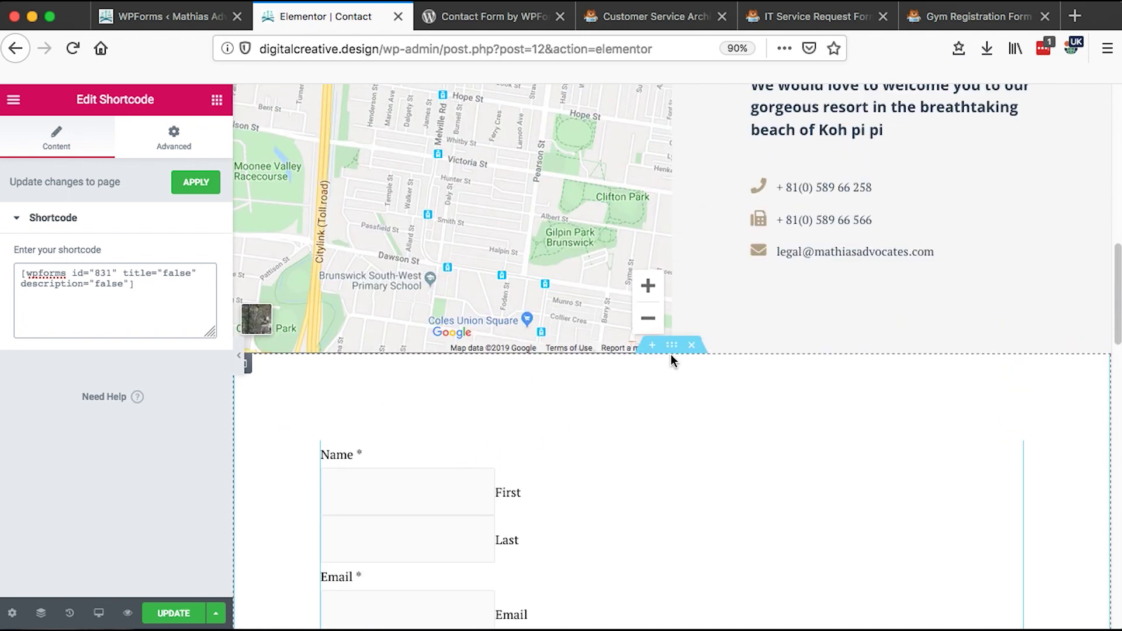
click(247, 367)
click(193, 141)
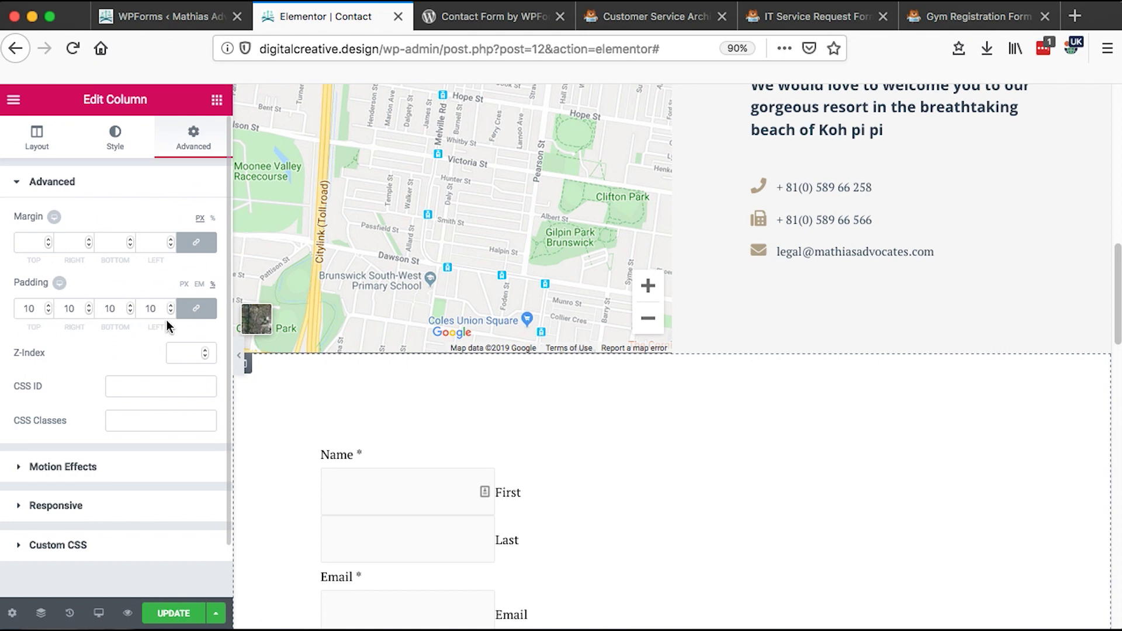
click(196, 308)
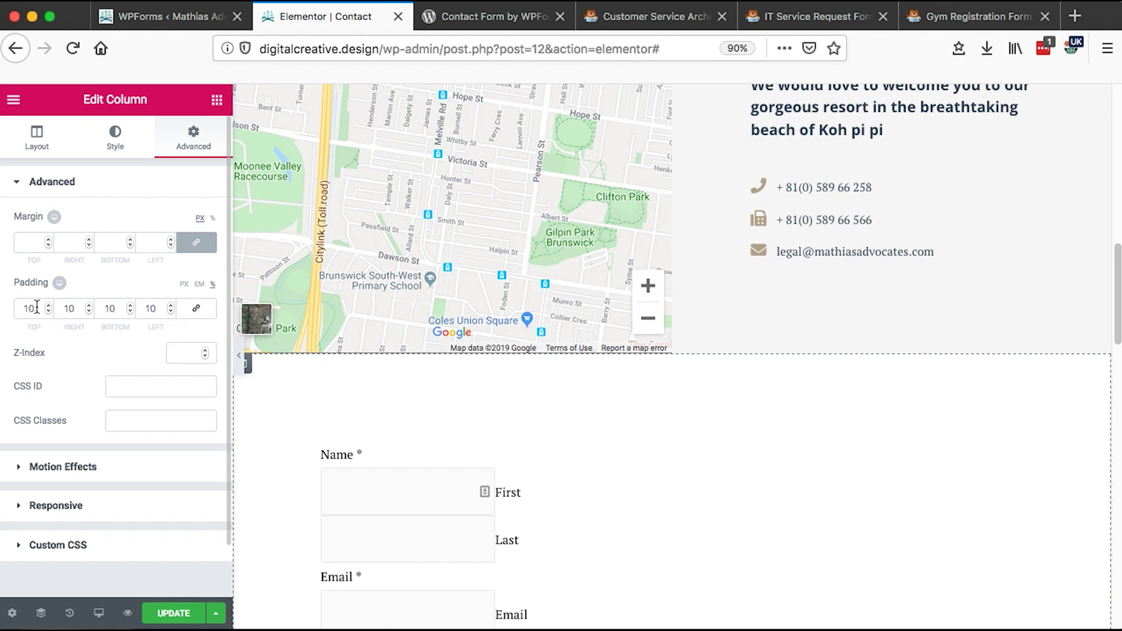
double_click(70, 305)
text(5)
scroll(472, 451, down, 5)
key(Tab)
key(Tab)
text(5)
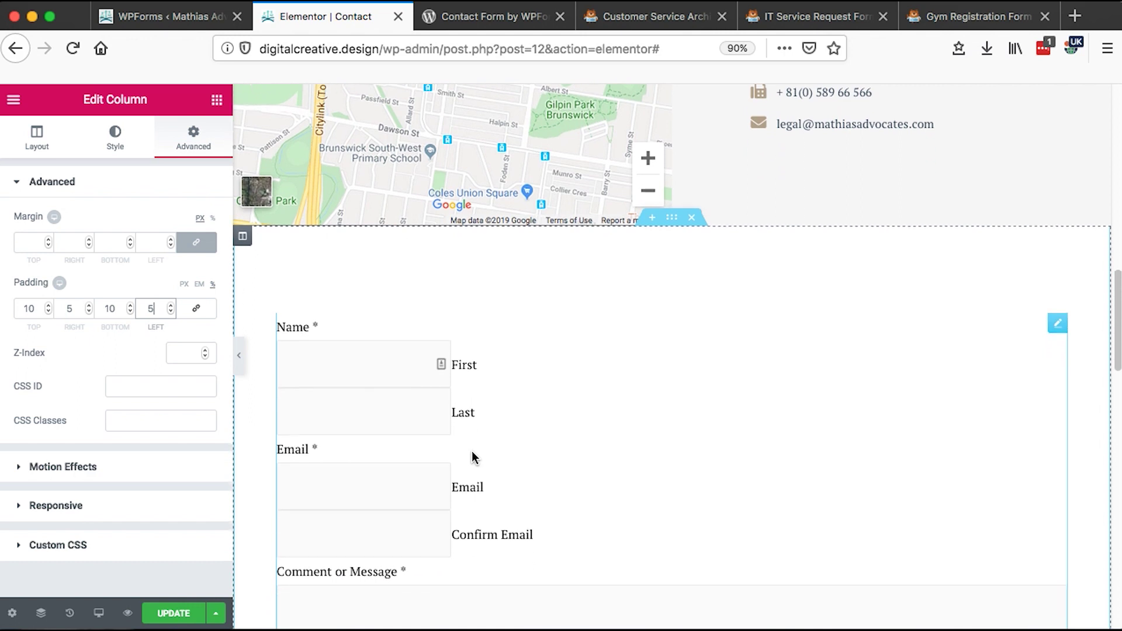
scroll(472, 451, down, 3)
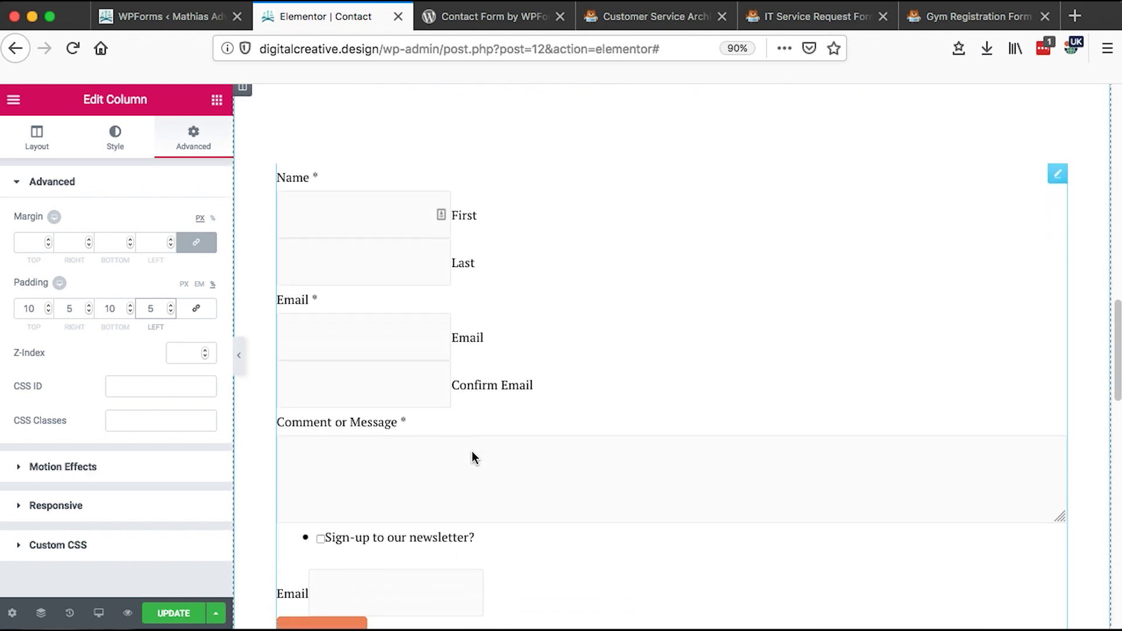
click(180, 615)
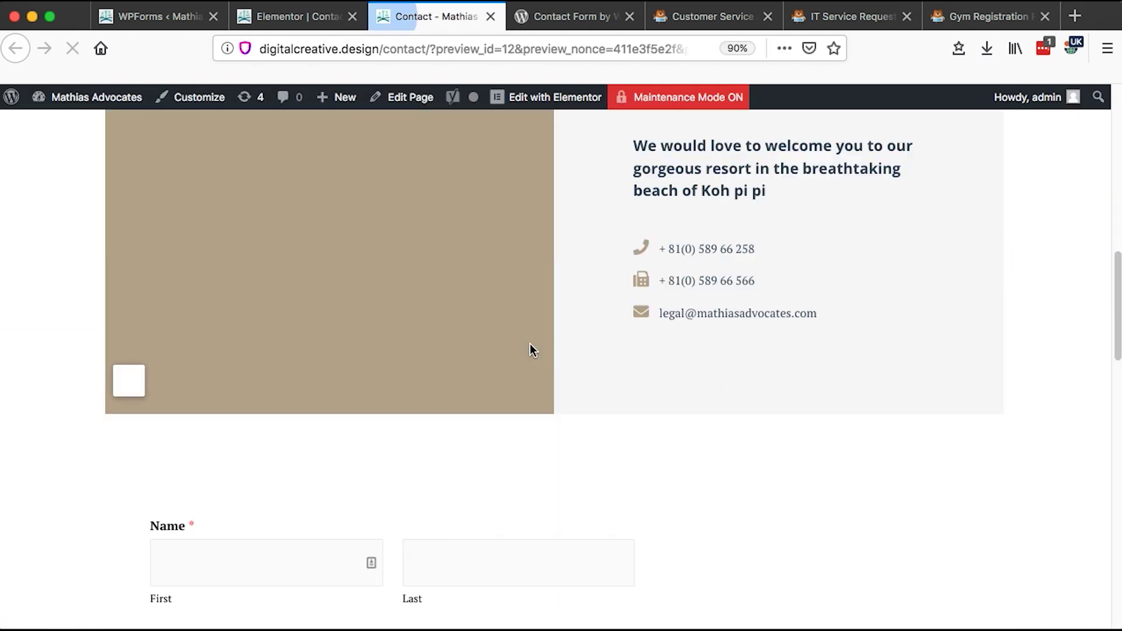
Scroll through the new contact form in the site preview, then return to the Elementor Contact editor.
scroll(531, 350, up, 2)
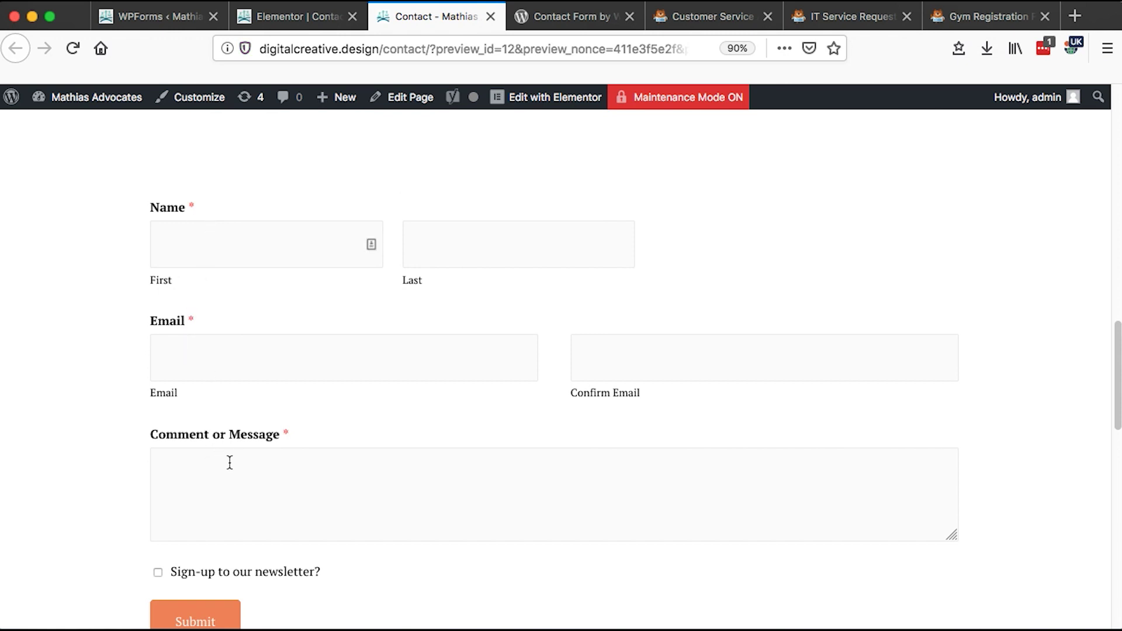
scroll(230, 462, down, 4)
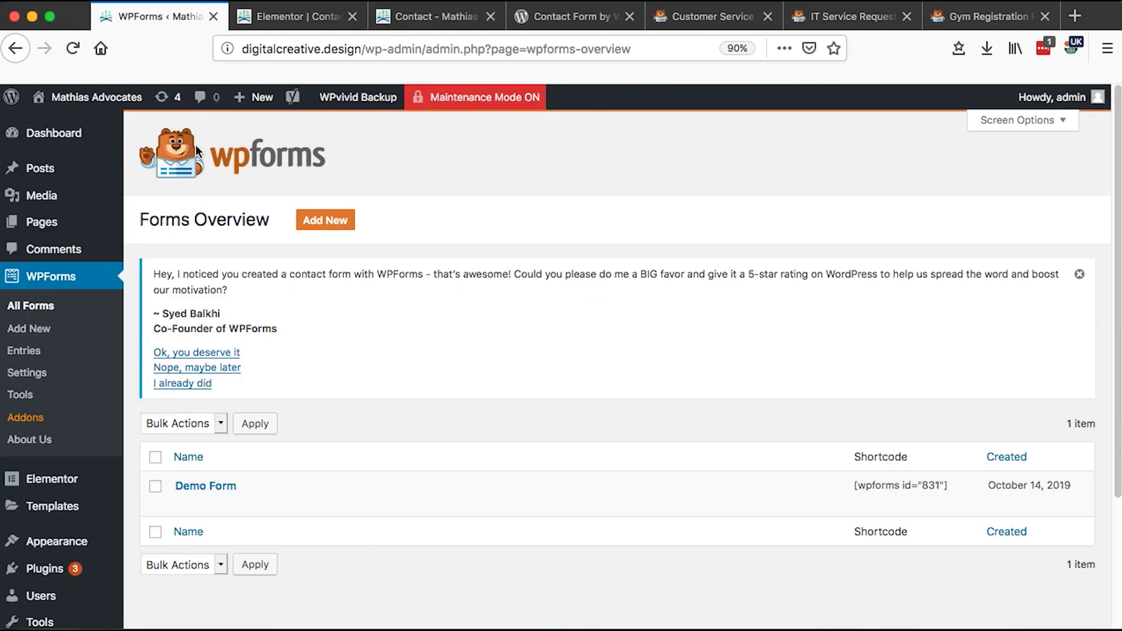
click(419, 18)
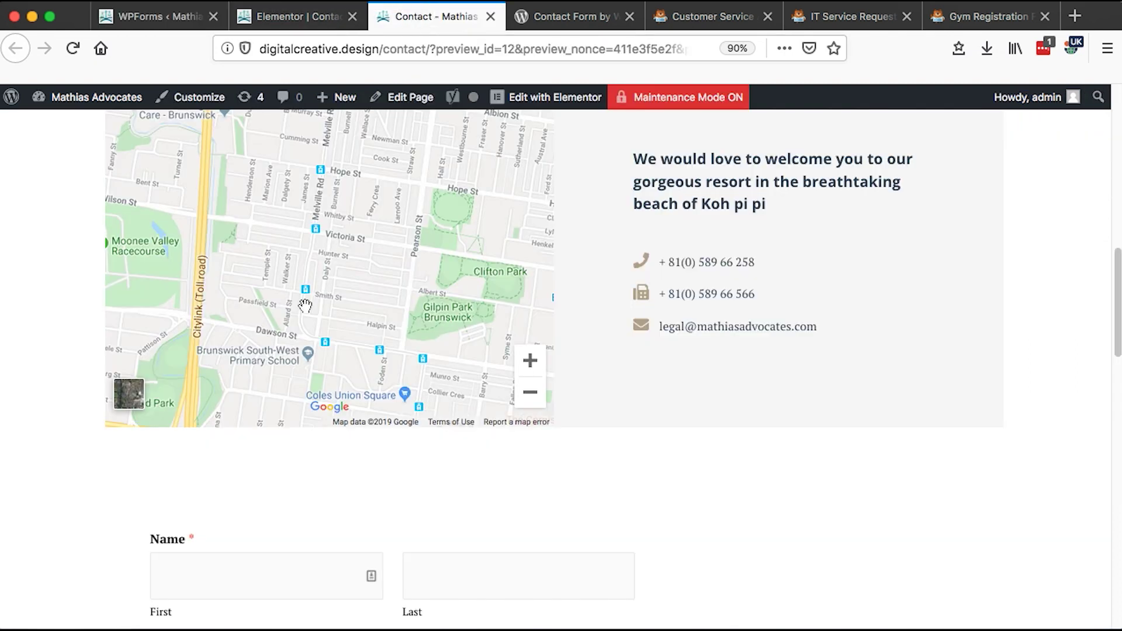
scroll(304, 305, up, 5)
scroll(304, 305, down, 8)
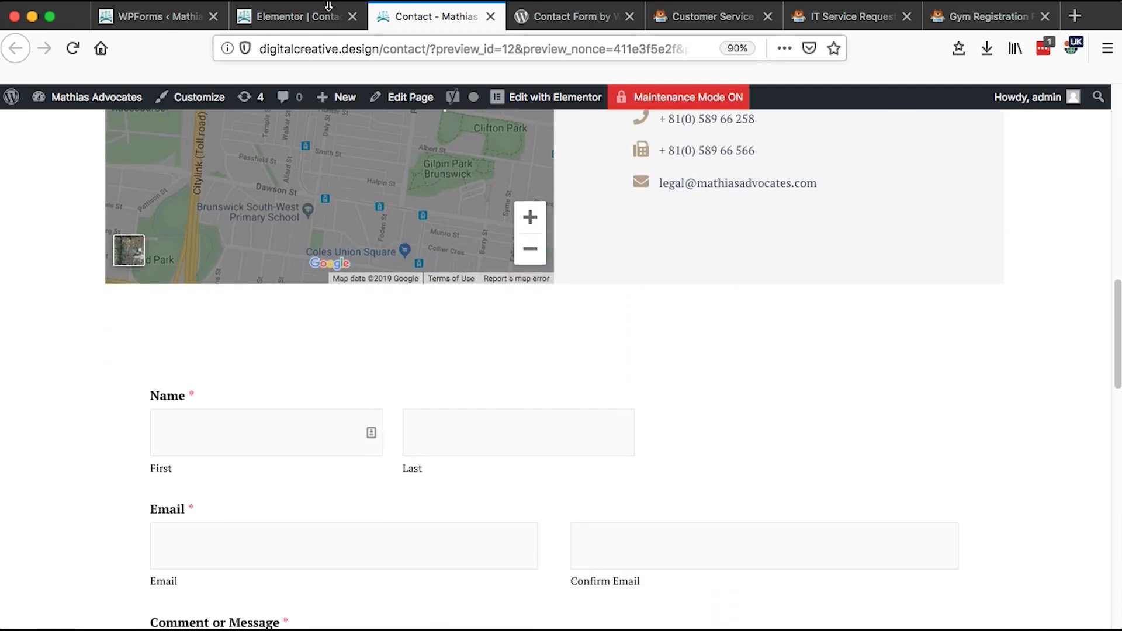
click(329, 8)
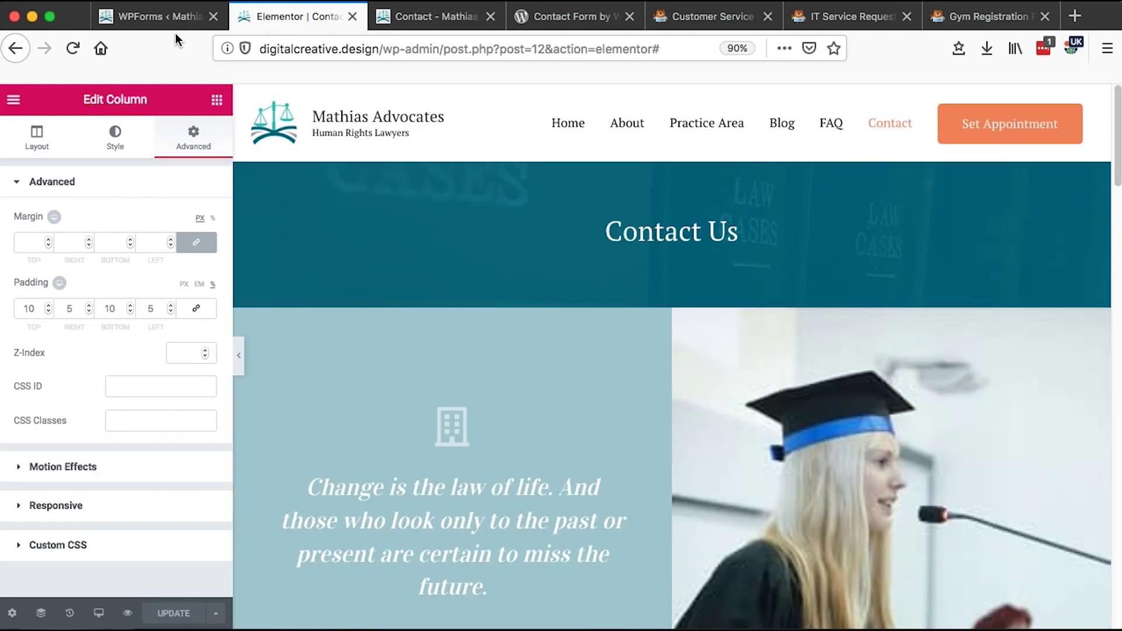
Create a new WordPress page titled 'Form' and publish it.
click(163, 15)
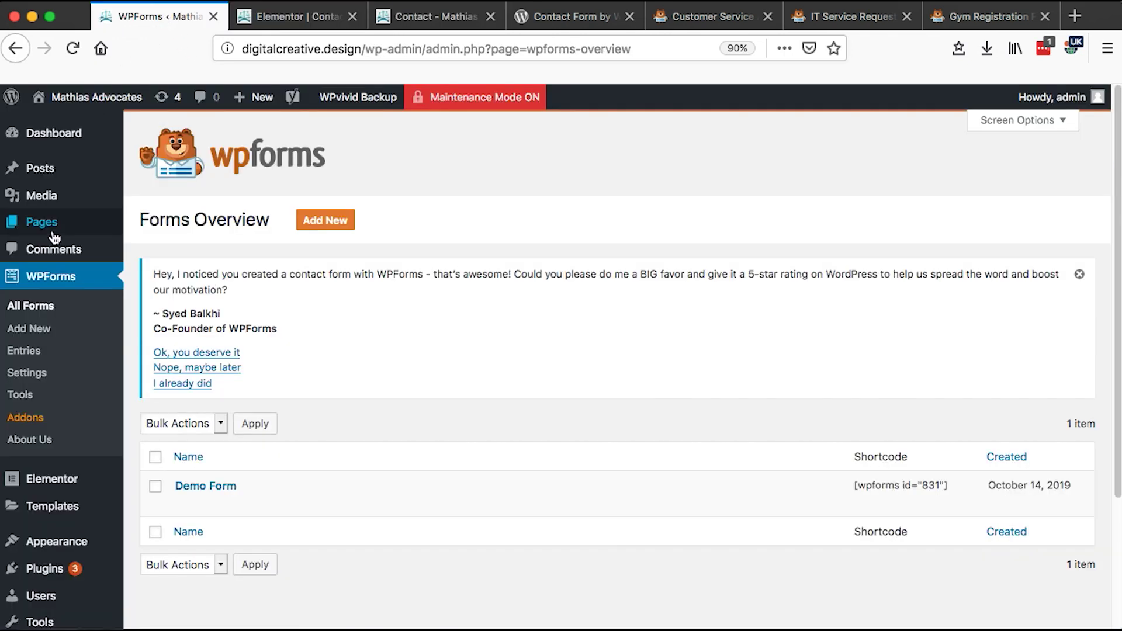
mouse_move(54, 236)
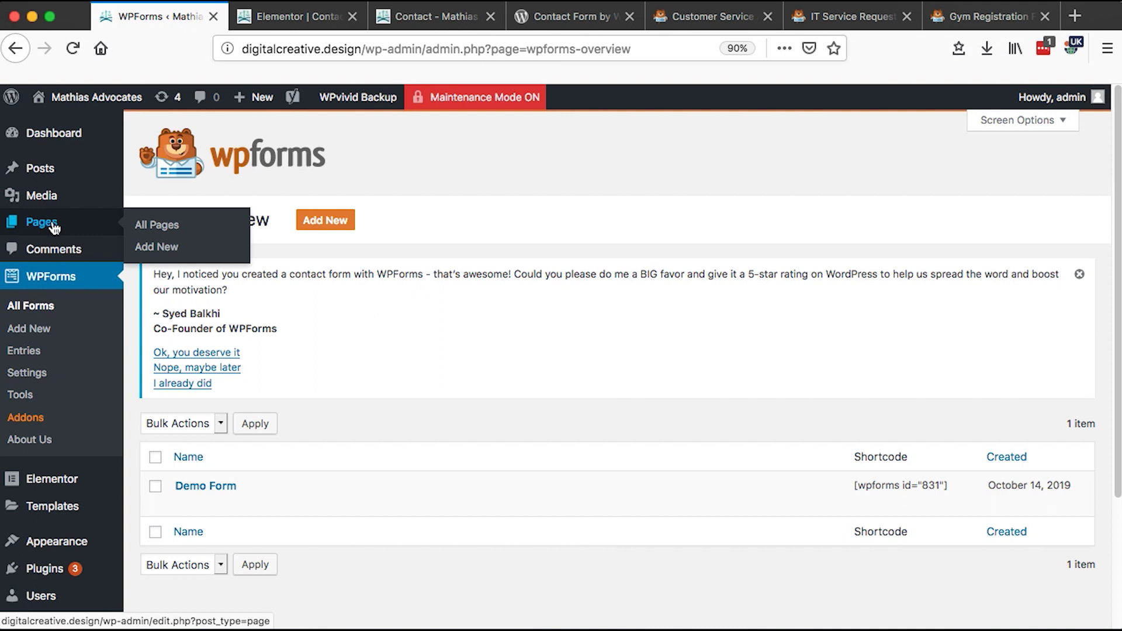
middle_click(165, 250)
text(Form)
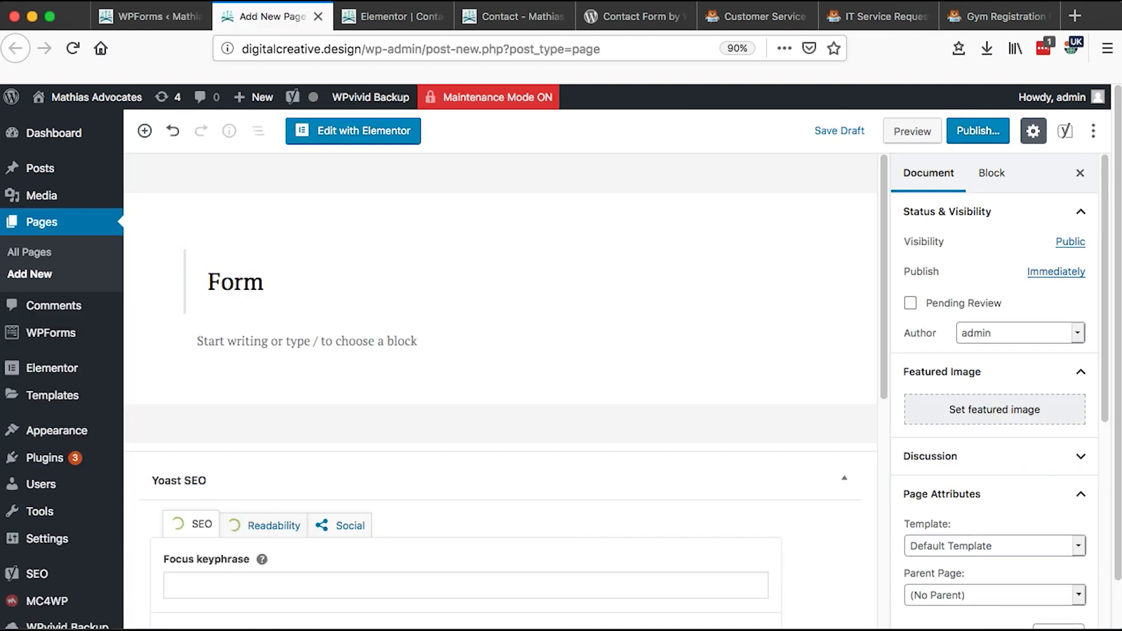
click(976, 134)
click(1008, 131)
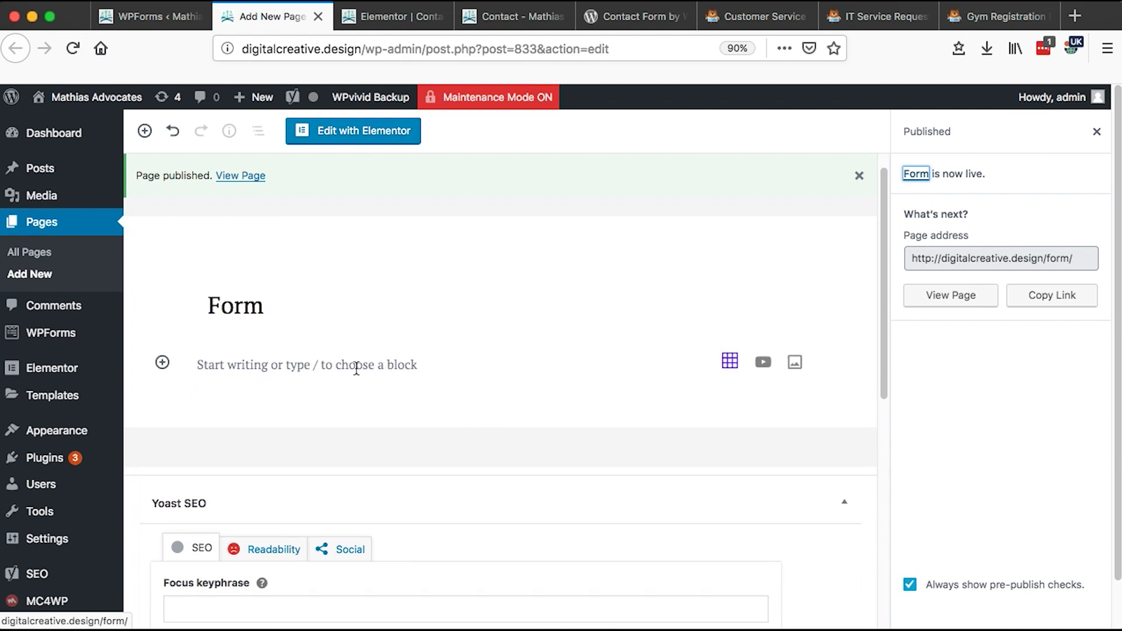
Add a Shortcode block with the pasted form shortcode, update the page and view it live.
click(356, 367)
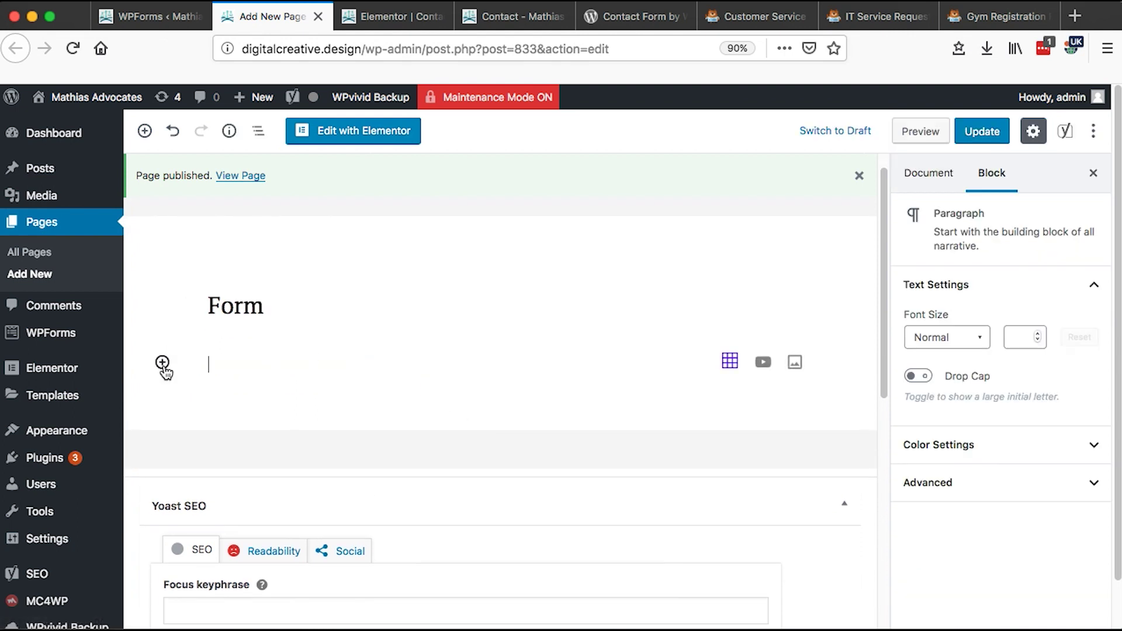
click(163, 363)
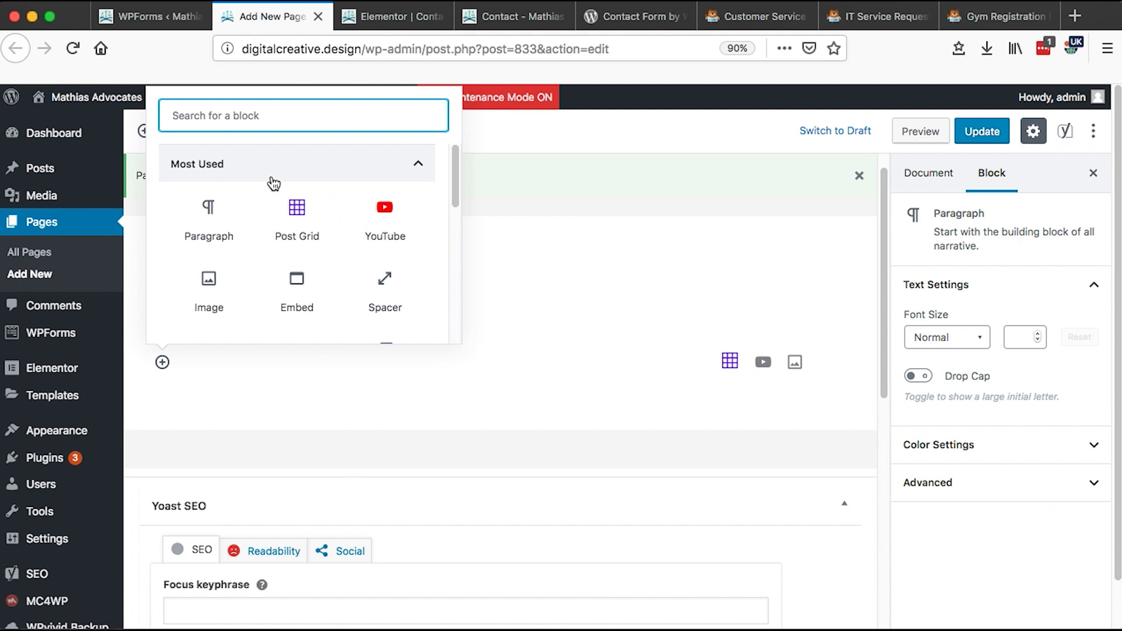
text(sh)
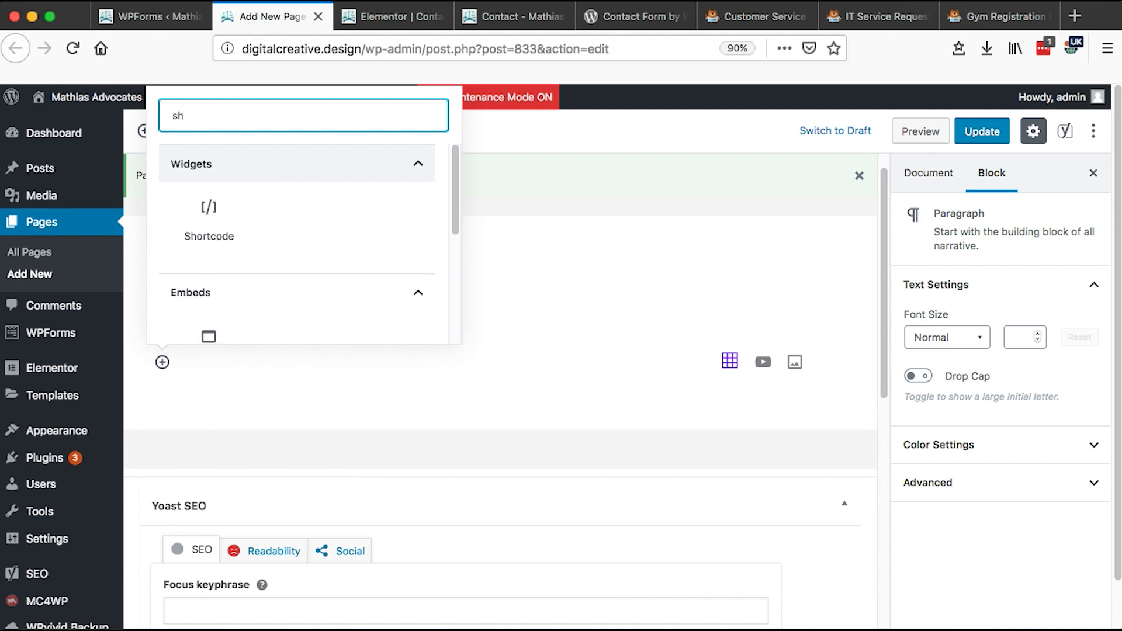
click(206, 232)
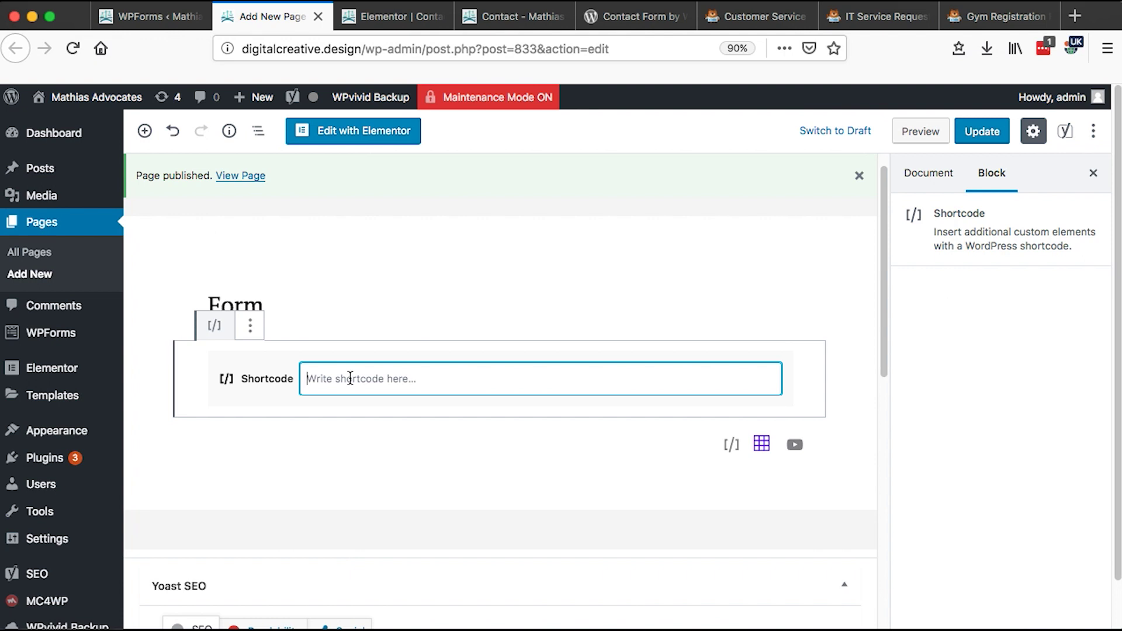
text([wpforms id="831" title="false" description="false"])
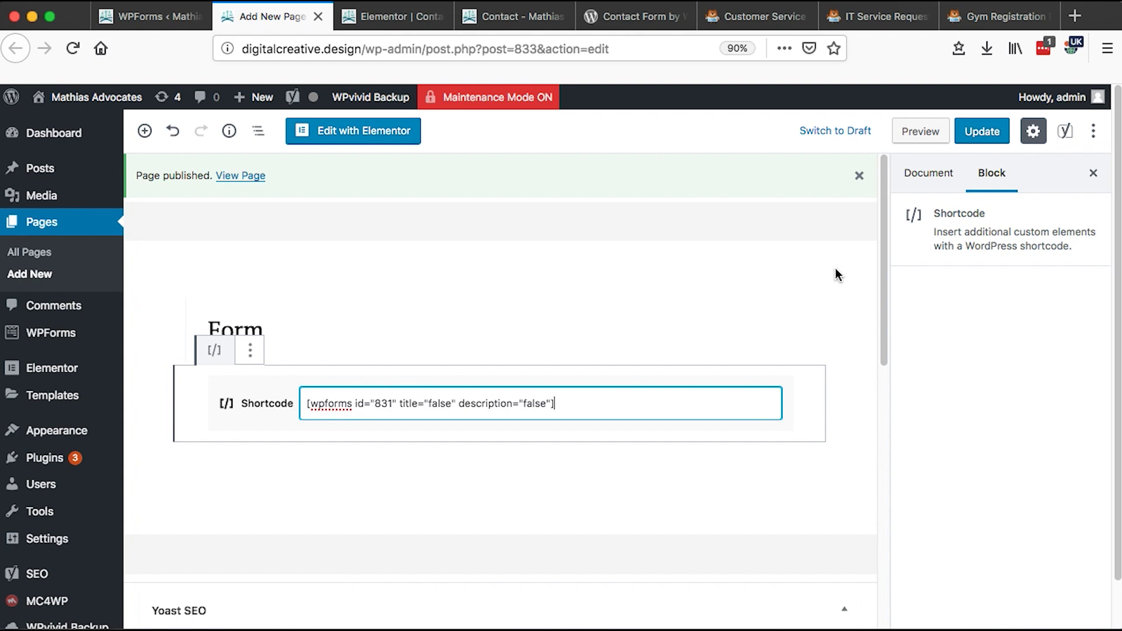
click(977, 123)
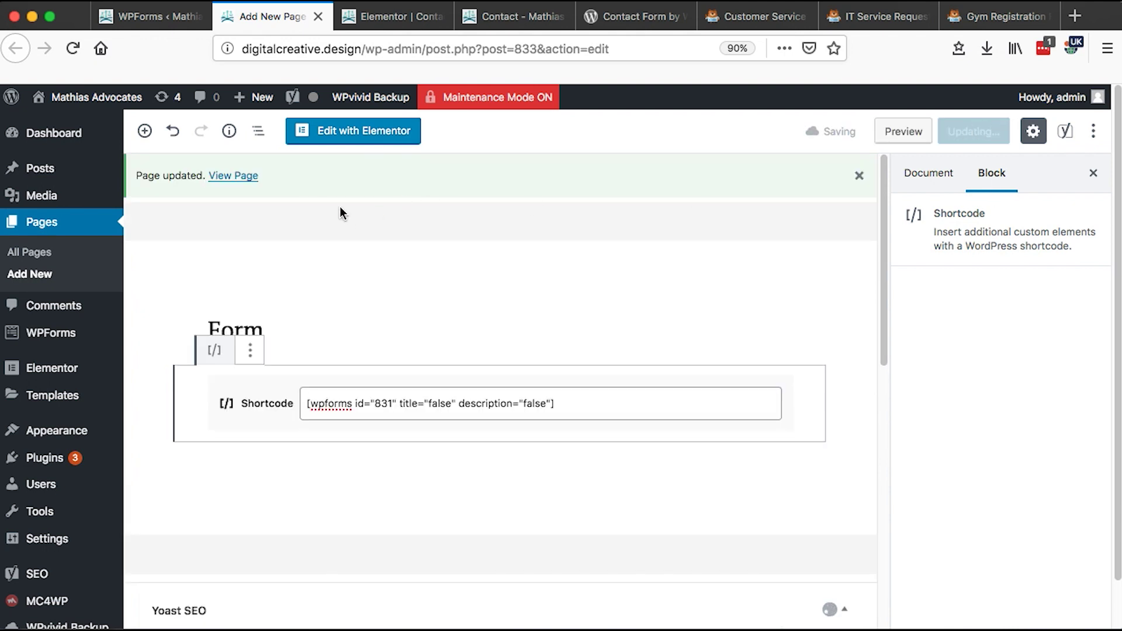
super+click(229, 177)
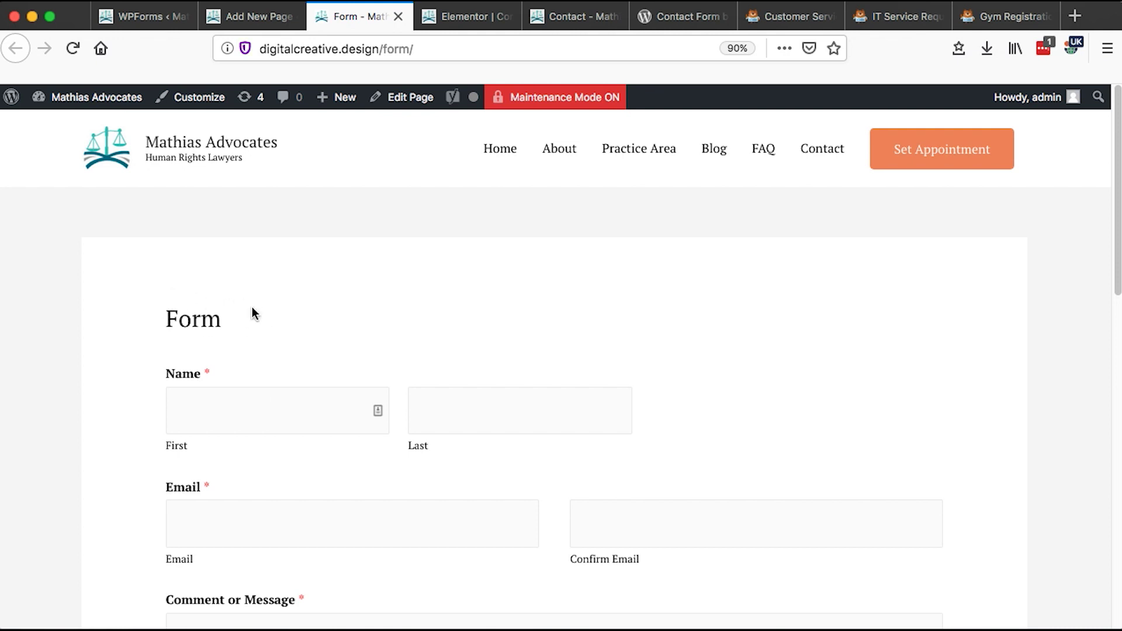
Scroll the live Form page through Name, Email, Confirm Email, Comment, newsletter checkbox and Submit.
scroll(376, 354, down, 3)
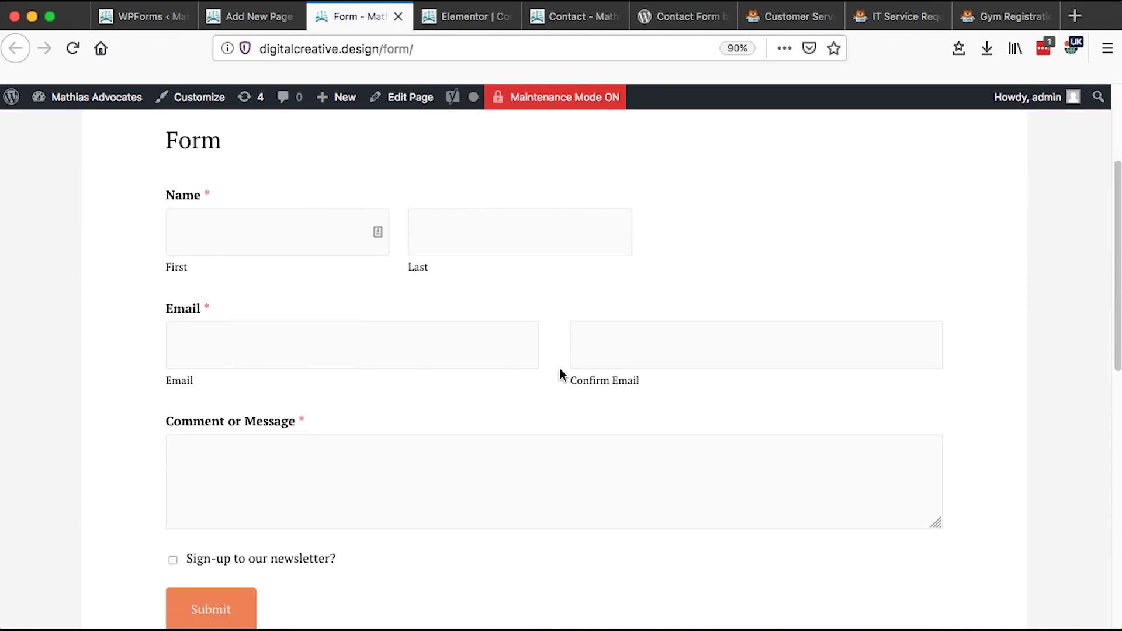
scroll(522, 429, down, 8)
scroll(523, 430, up, 9)
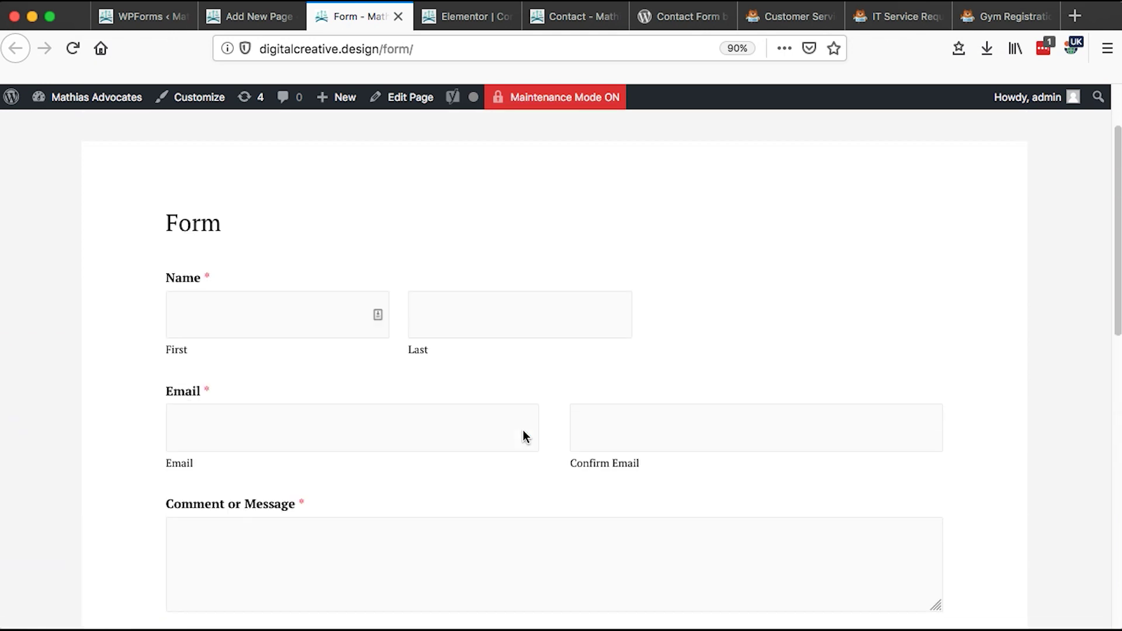
scroll(523, 429, down, 6)
scroll(523, 429, up, 3)
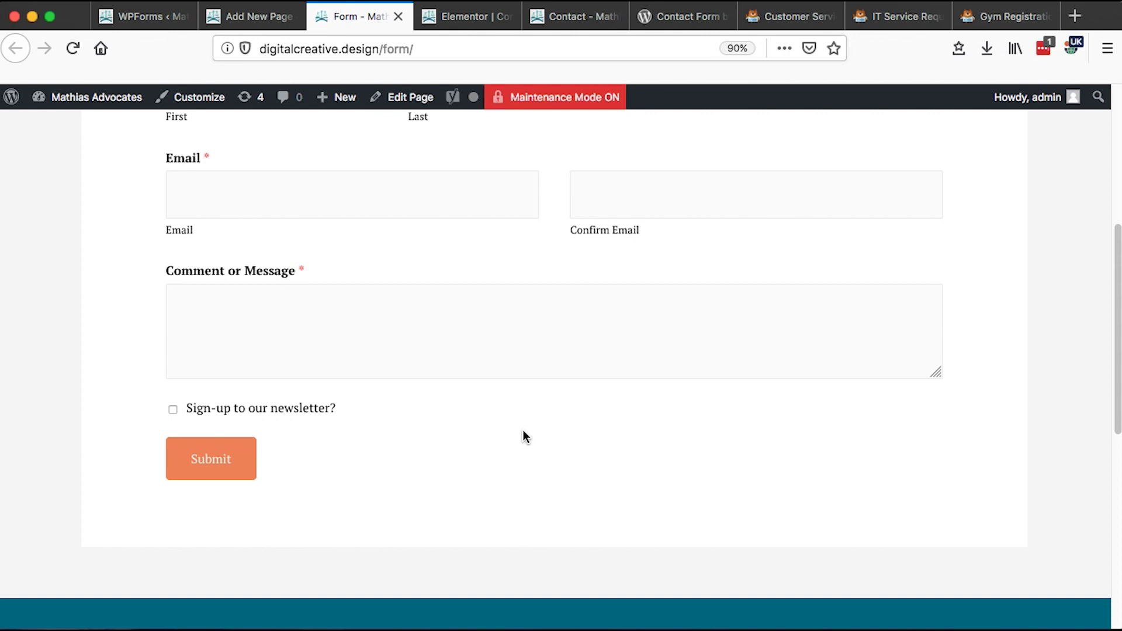
scroll(523, 430, up, 6)
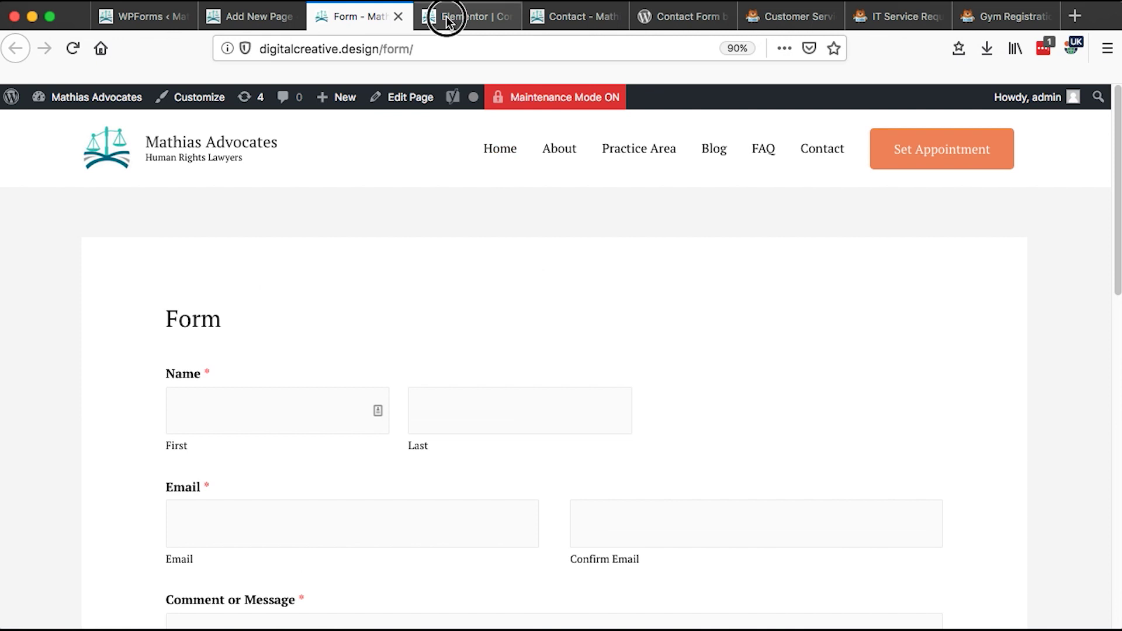
Open the WPForms pricing page and highlight the Elite plan's WordPress Multisite feature.
click(447, 19)
click(563, 23)
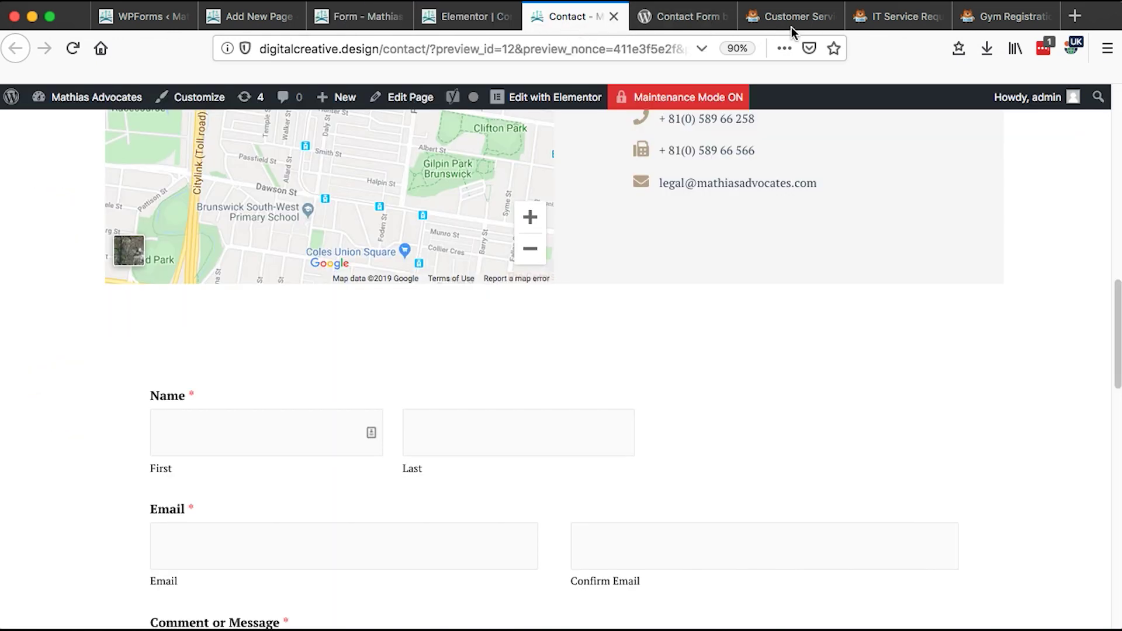
click(792, 18)
click(592, 146)
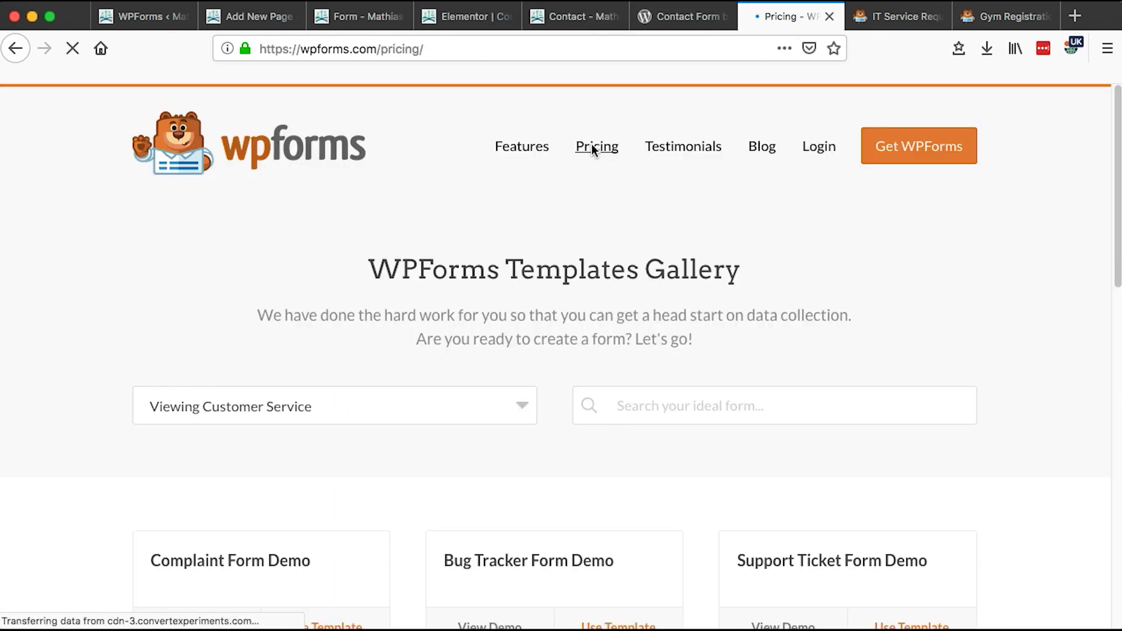
scroll(325, 480, down, 6)
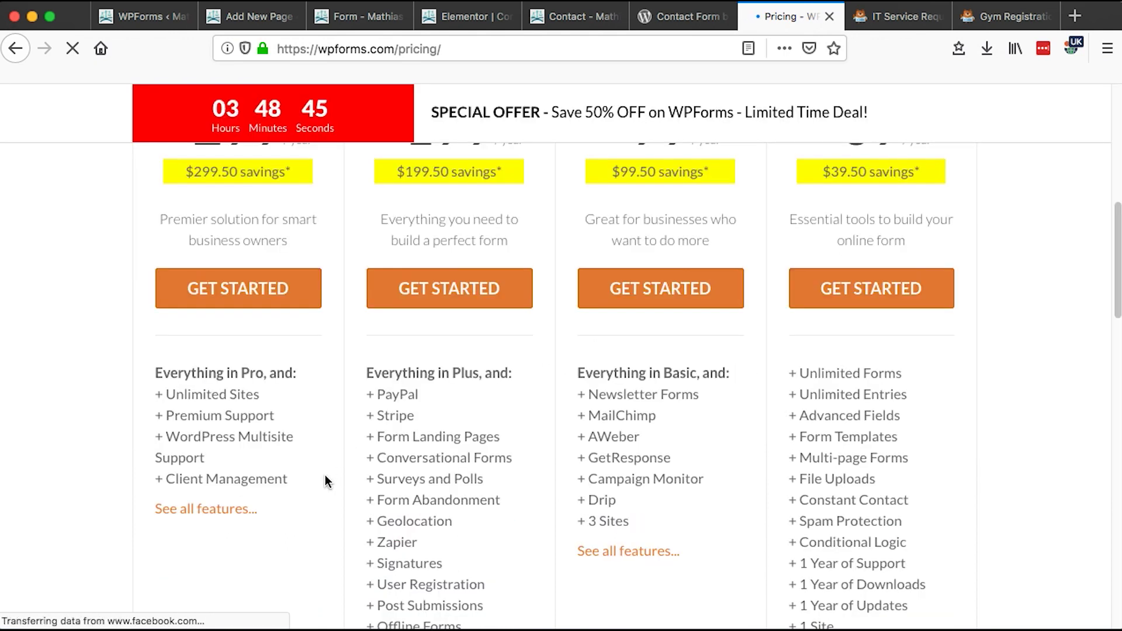
scroll(200, 336, down, 2)
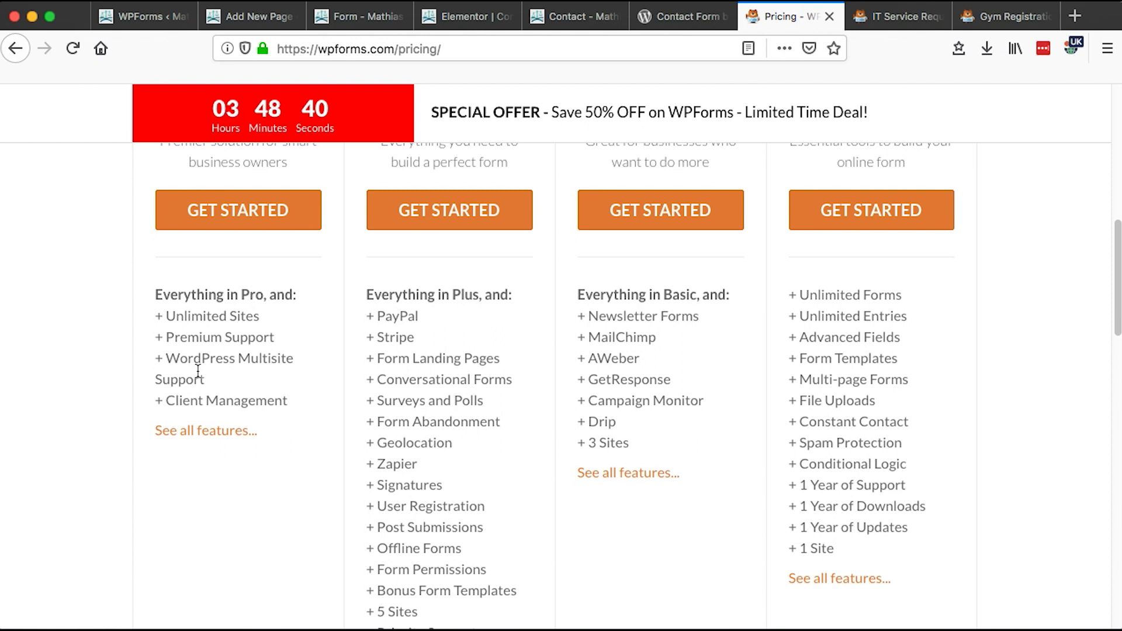
drag(180, 359, 240, 359)
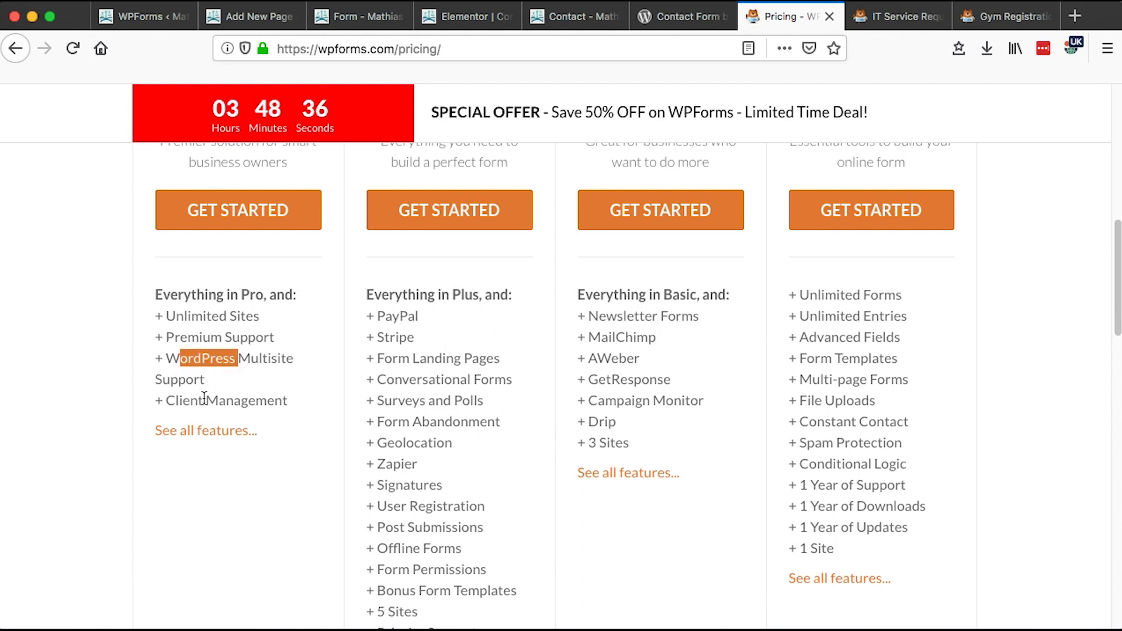
Scroll through the feature comparison of the Elite, Pro, Plus and Basic plans.
scroll(303, 398, down, 3)
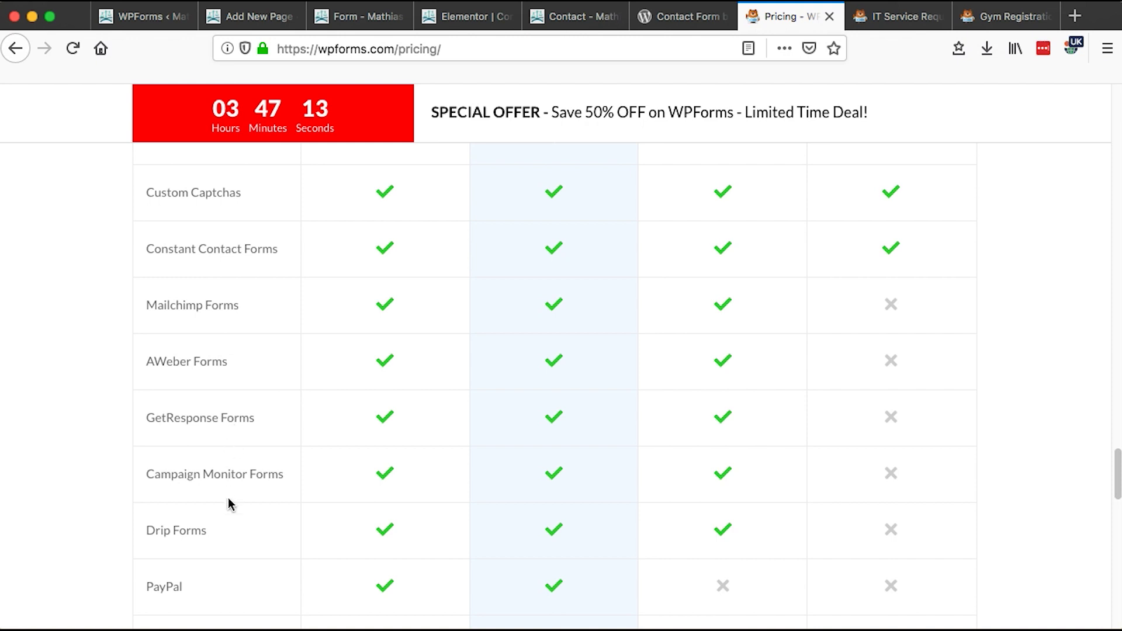
scroll(228, 519, down, 3)
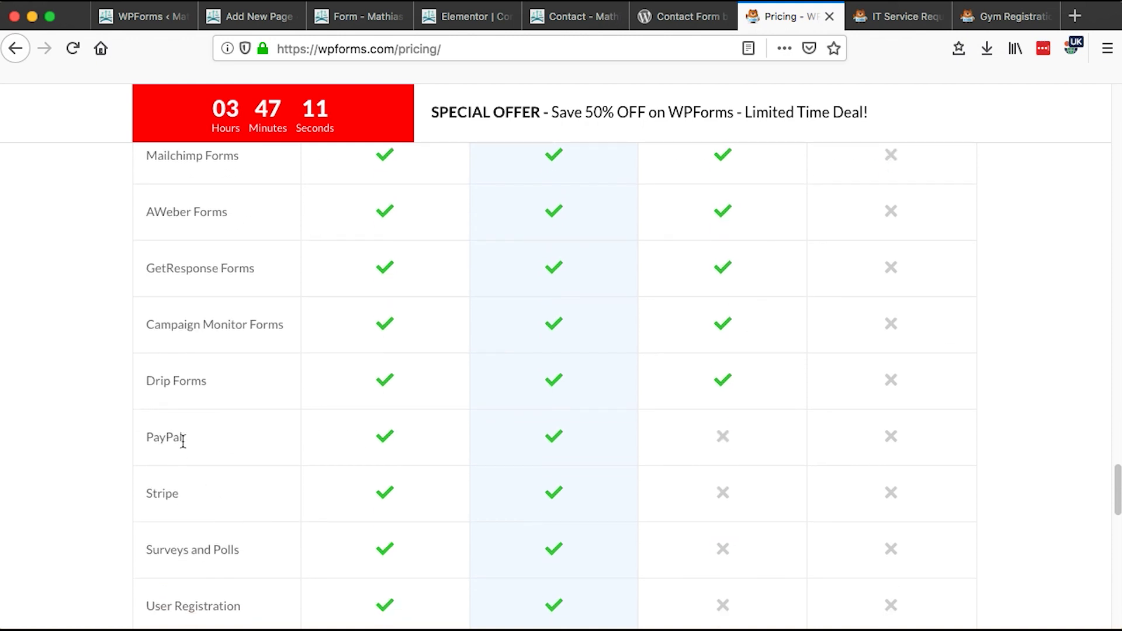
scroll(201, 520, down, 1)
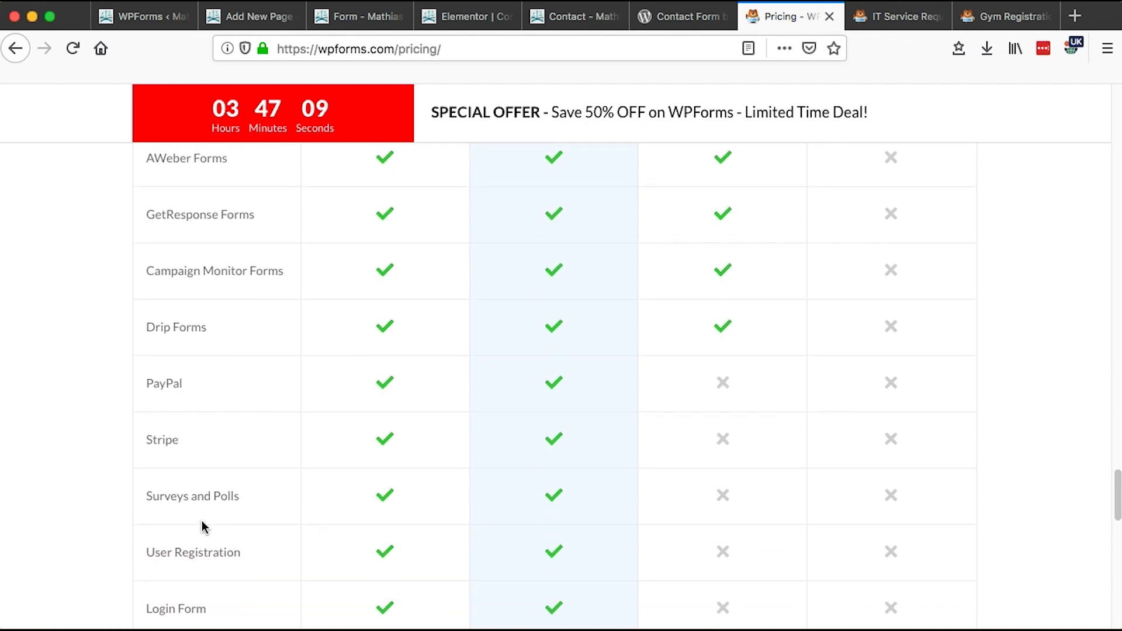
scroll(201, 520, down, 1)
scroll(204, 519, down, 3)
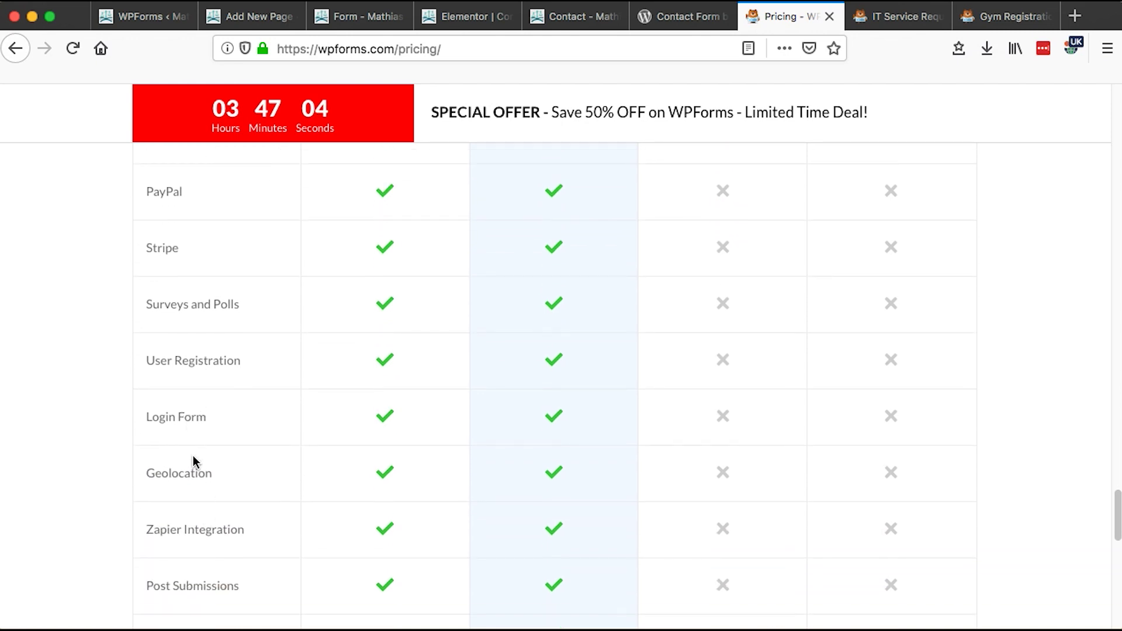
scroll(221, 455, down, 10)
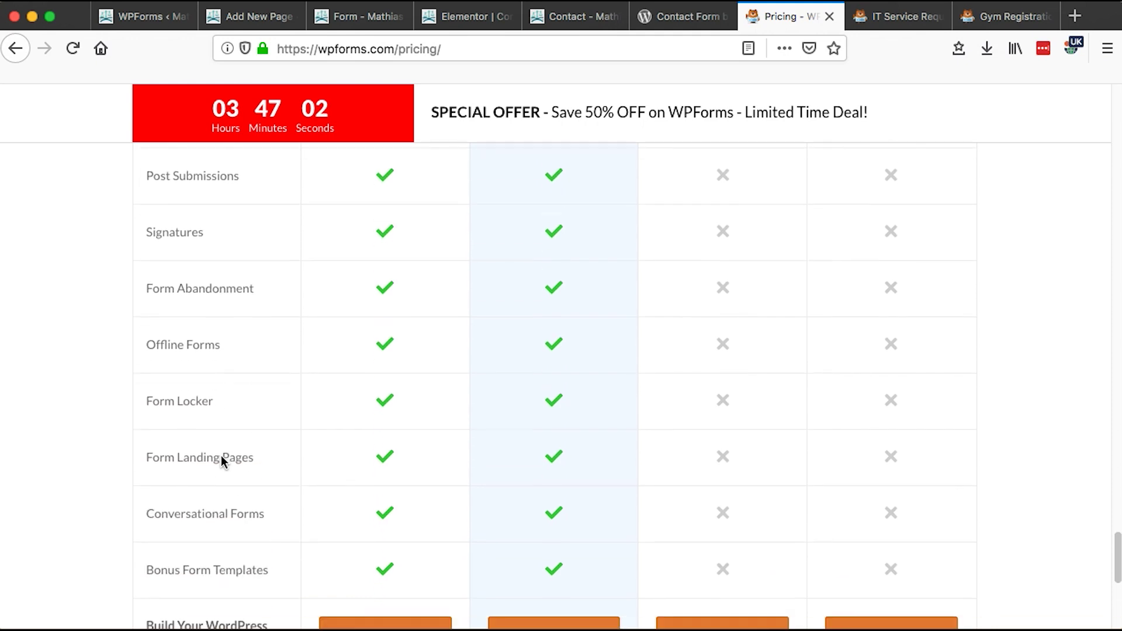
scroll(221, 456, down, 2)
scroll(221, 456, up, 20)
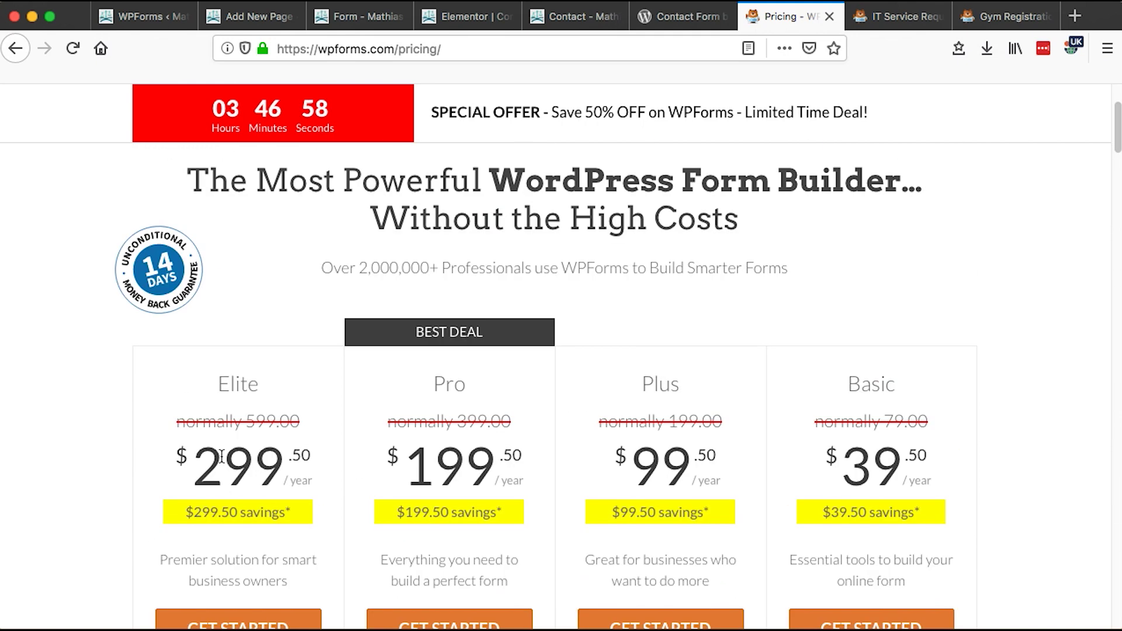
scroll(221, 456, down, 1)
scroll(222, 456, down, 10)
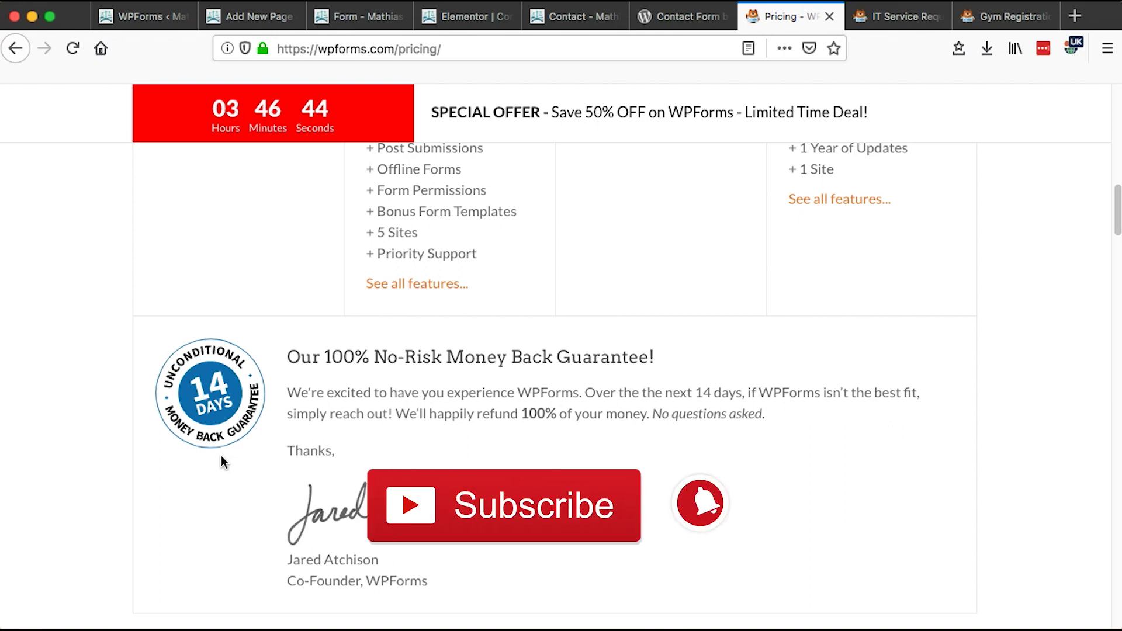
scroll(221, 454, up, 10)
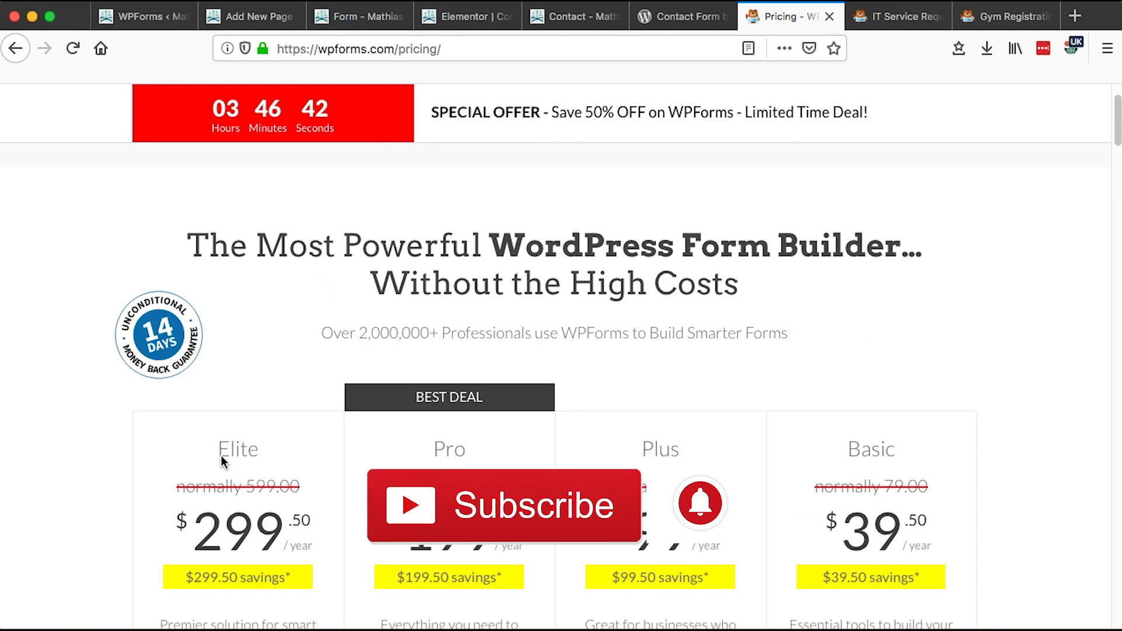
scroll(221, 460, down, 10)
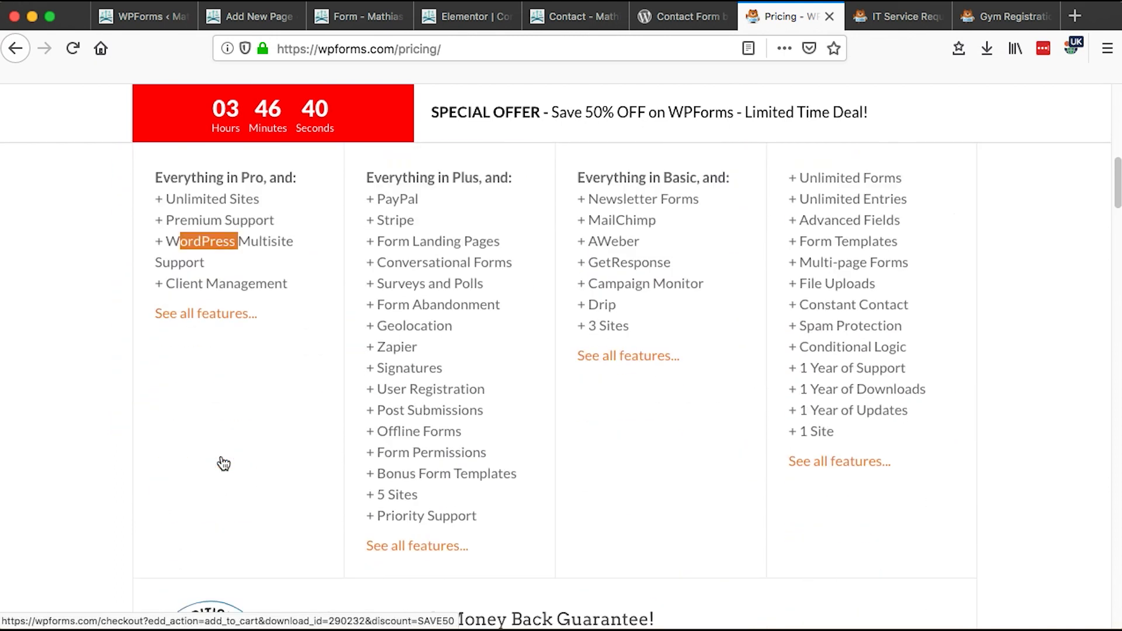
scroll(223, 464, down, 10)
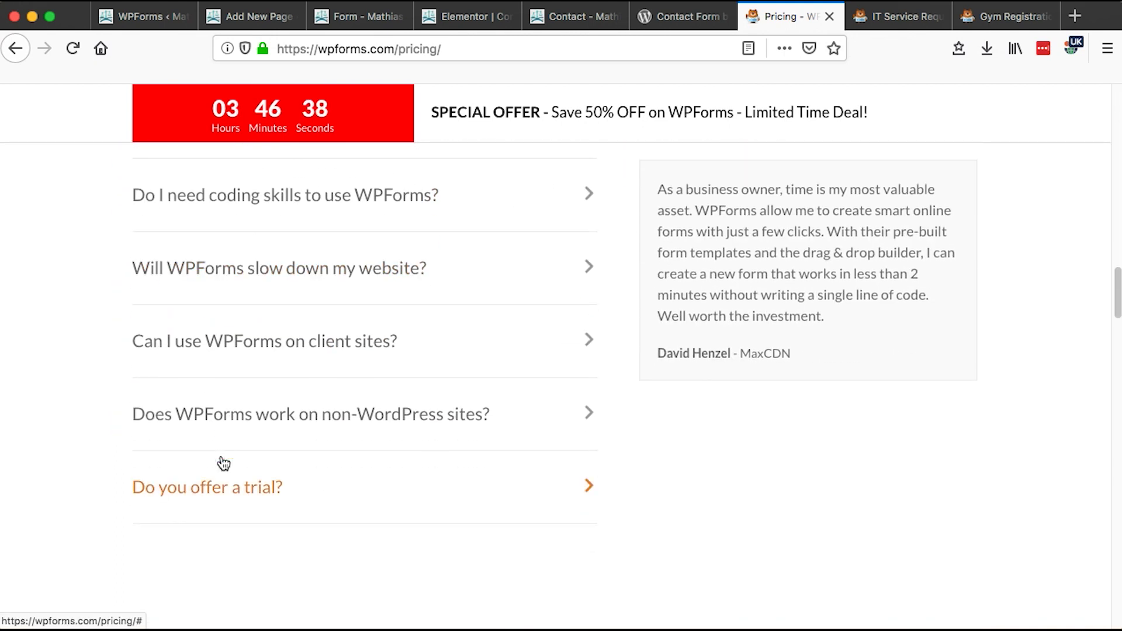
scroll(220, 461, up, 3)
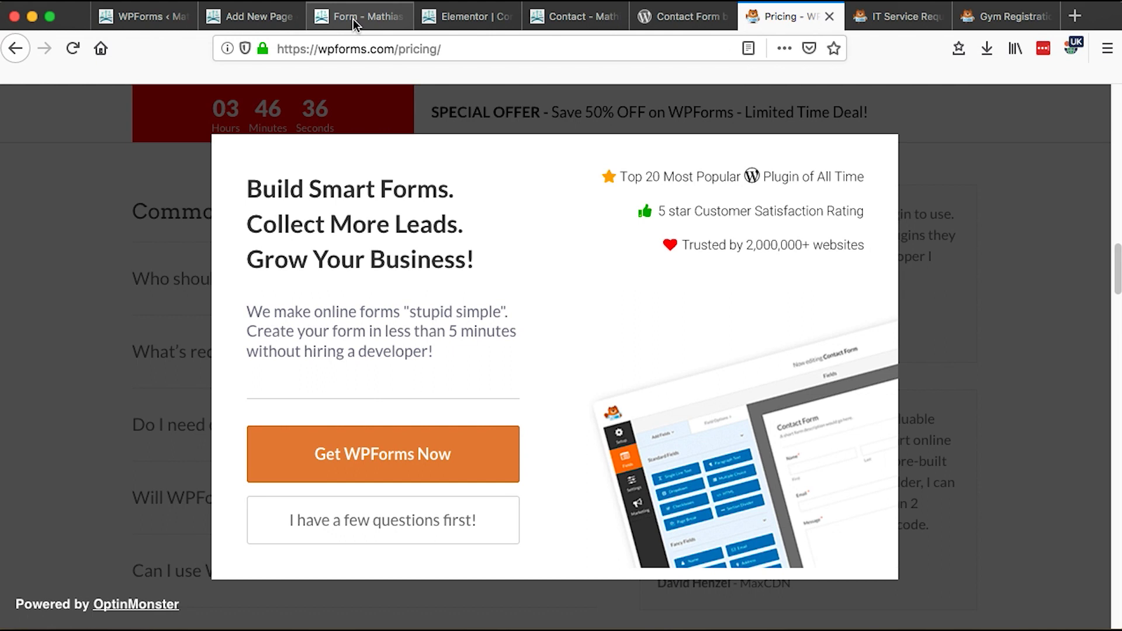
Recheck the Form page's embedded form, then scroll the Elementor Contact page to the Demo Form.
click(354, 18)
scroll(447, 287, down, 3)
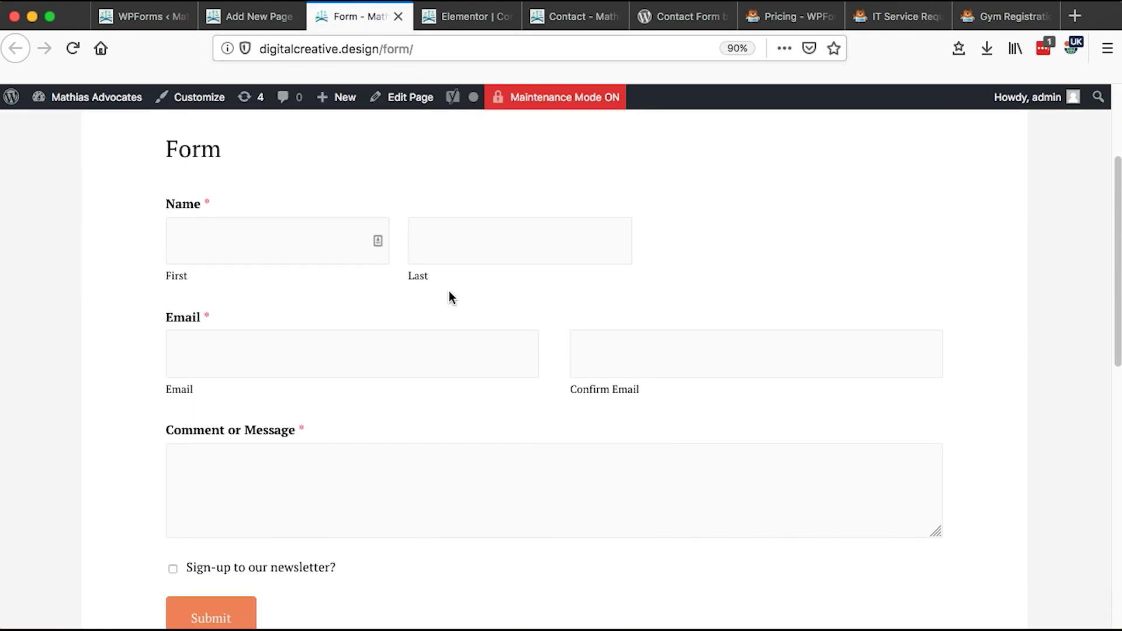
scroll(449, 290, down, 6)
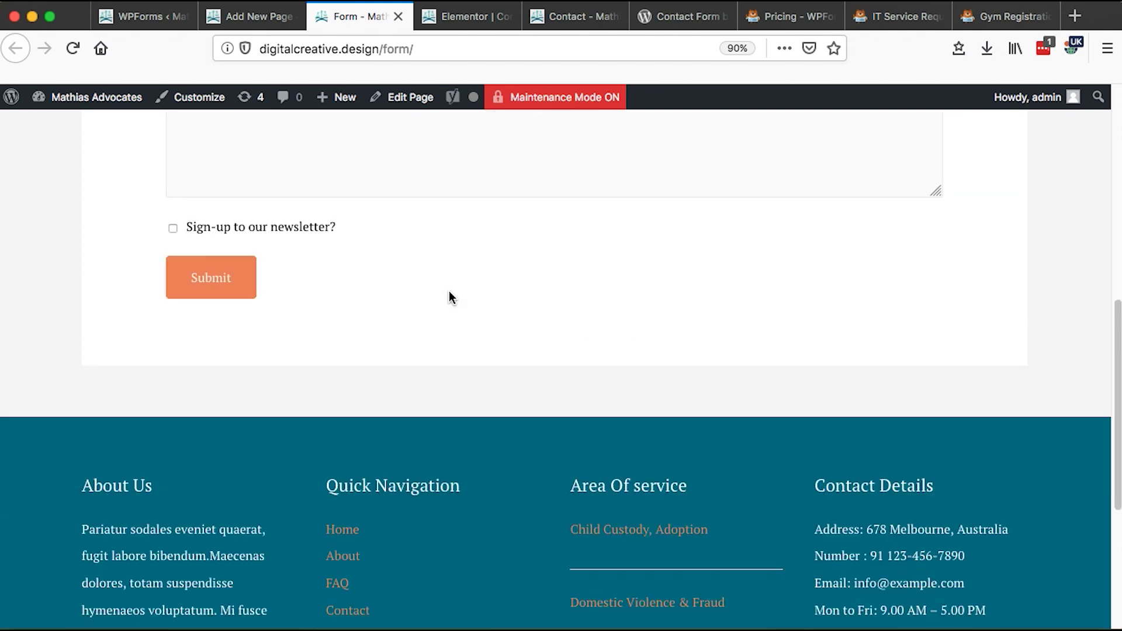
scroll(449, 290, up, 10)
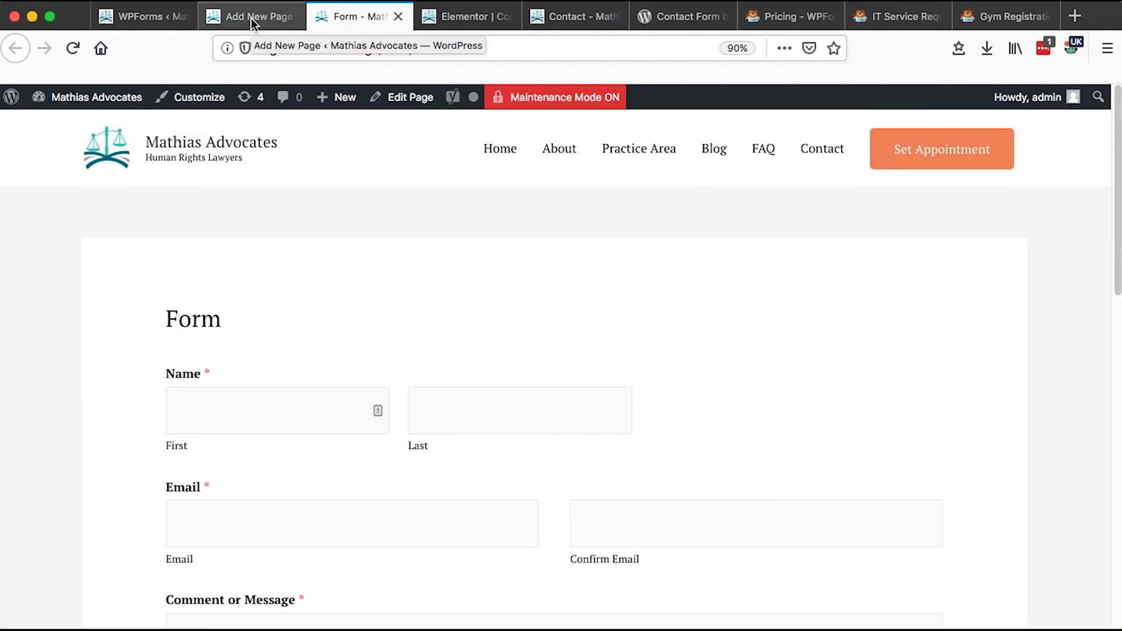
key(ctrl+Tab)
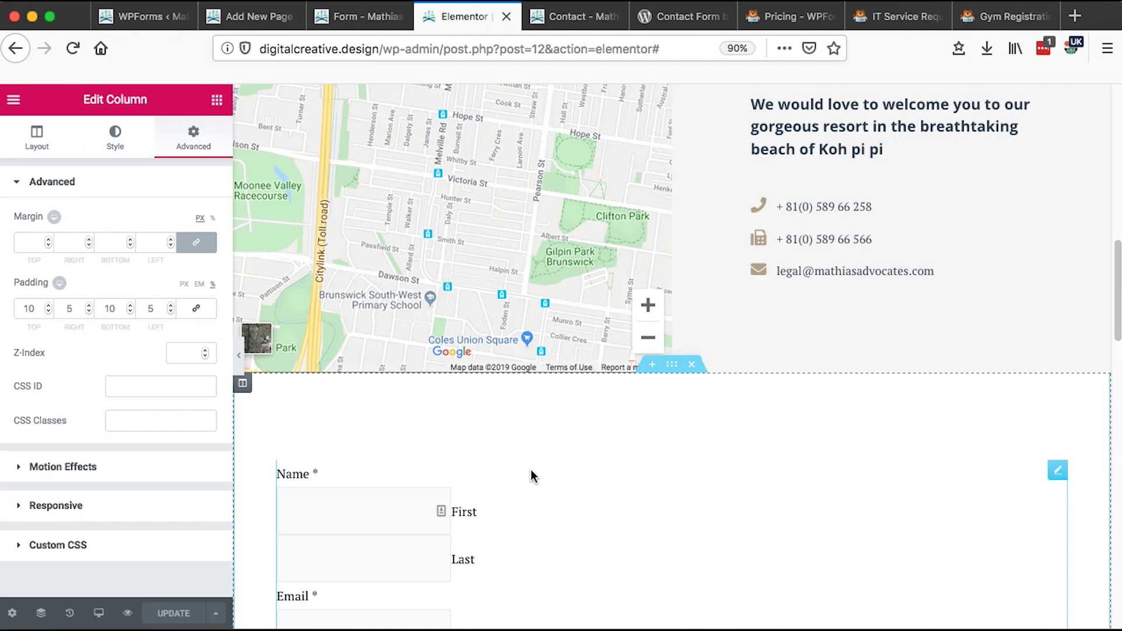
scroll(530, 469, down, 5)
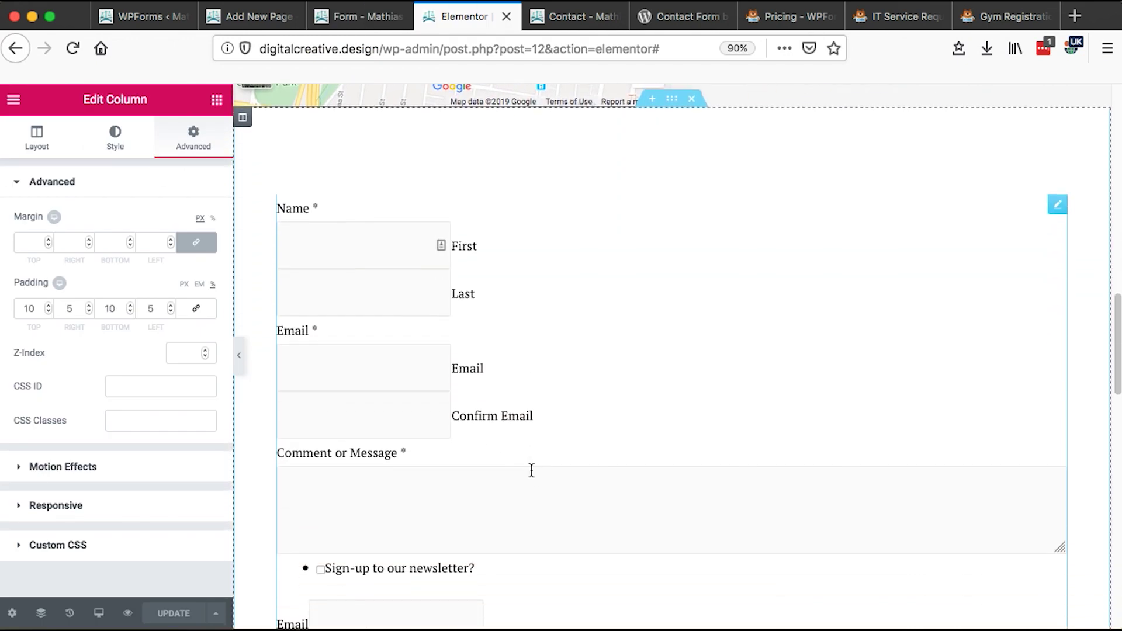